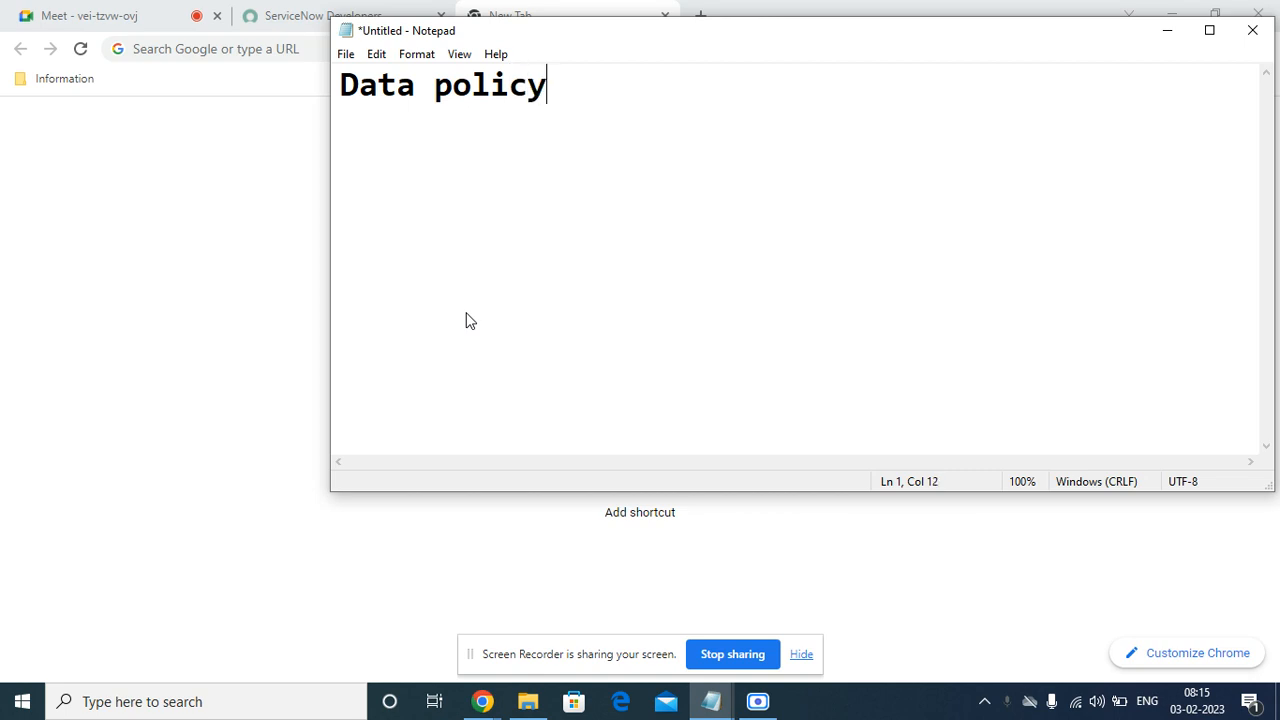
Maximize the Notepad window and leave blank lines below the "Data policy" heading
{"action": "key", "text": "Return"}
{"action": "key", "text": "Return"}
{"action": "key", "text": "Return"}
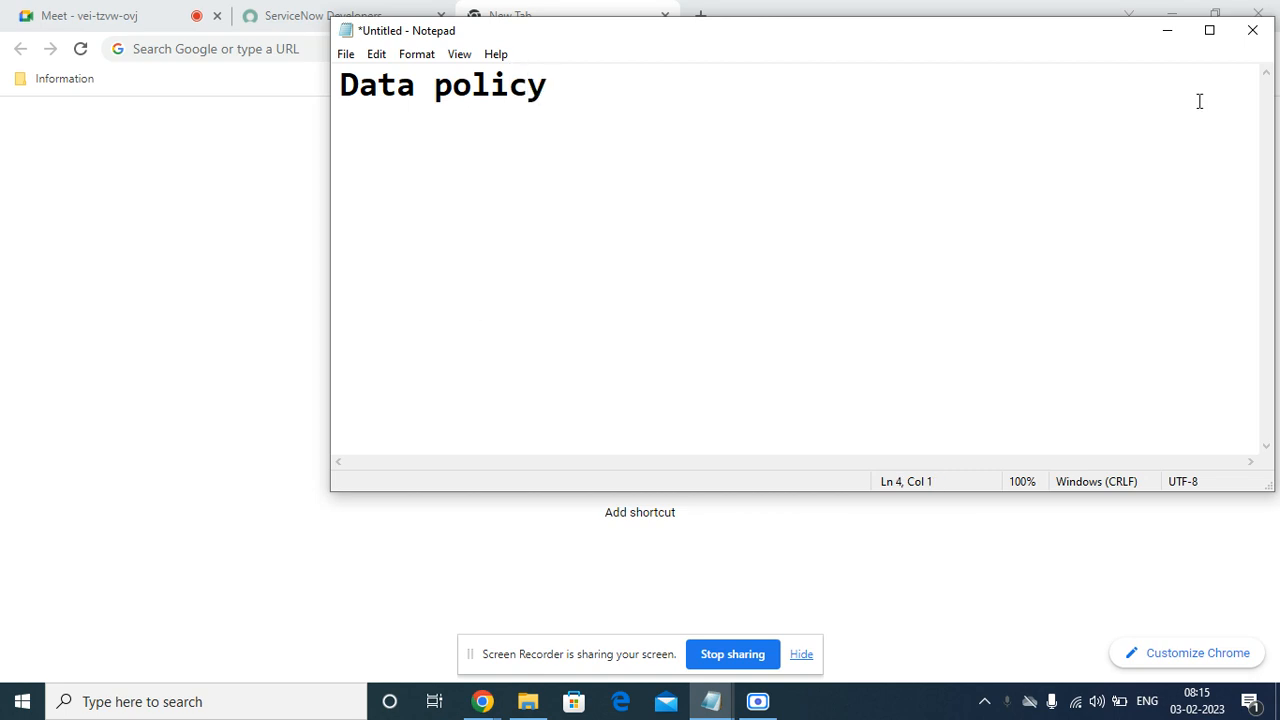
{"action": "left_click", "coordinate": [1209, 30]}
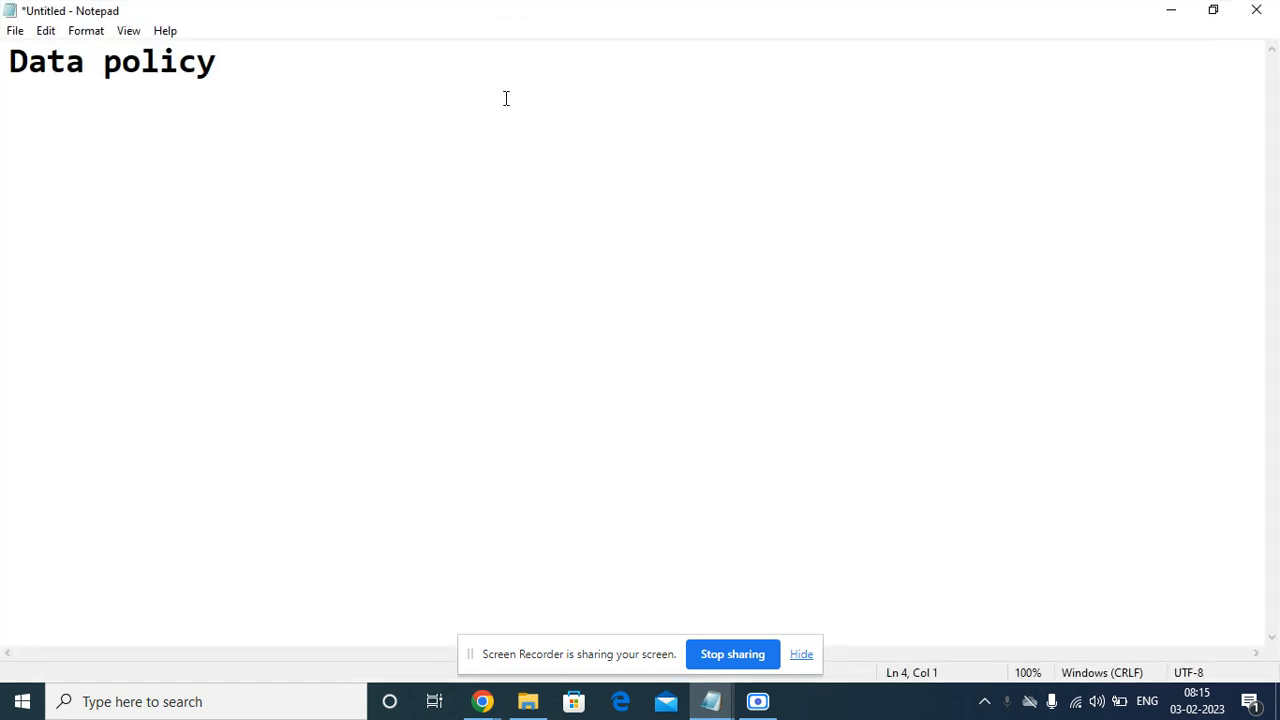
{"action": "key", "text": "BackSpace"}
{"action": "key", "text": "BackSpace"}
{"action": "key", "text": "BackSpace"}
{"action": "key", "text": "BackSpace"}
{"action": "type", "text": "y"}
{"action": "key", "text": "Return"}
{"action": "key", "text": "Return"}
Switch to the Google Meet call in Chrome and present the entire screen to the participants
{"action": "left_click", "coordinate": [1162, 14]}
{"action": "left_click", "coordinate": [280, 12]}
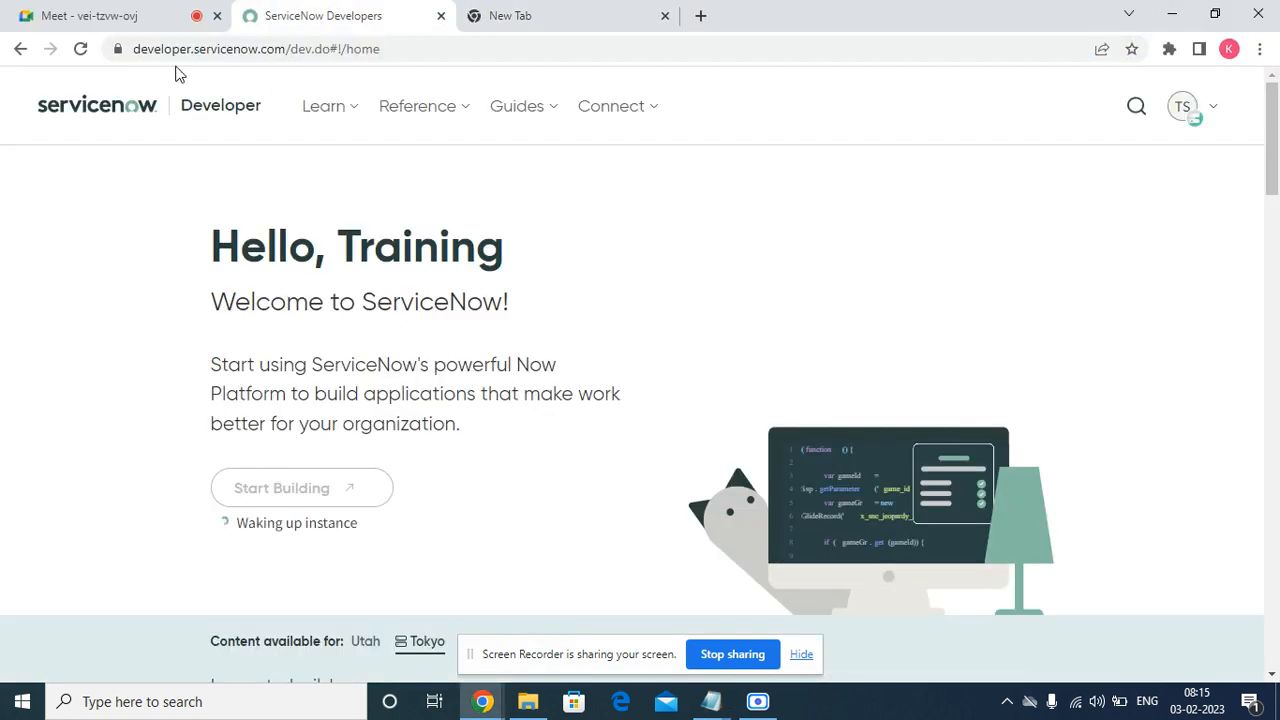
{"action": "left_click", "coordinate": [152, 18]}
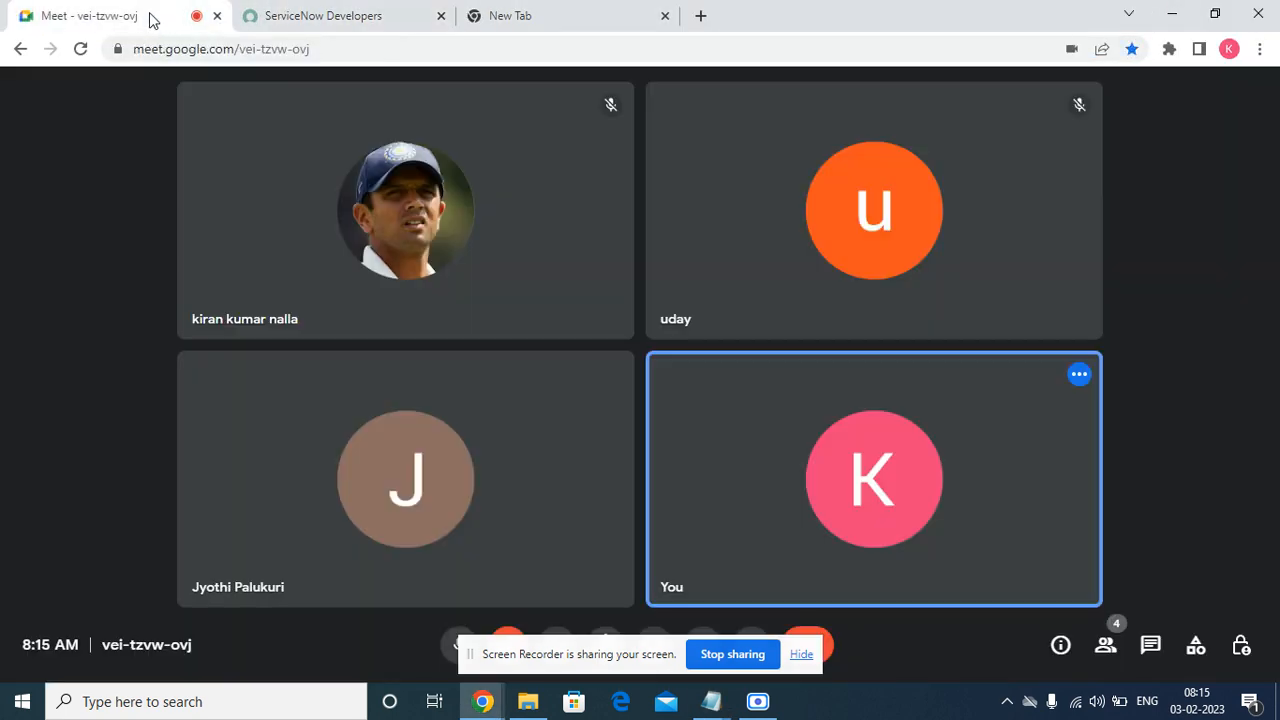
{"action": "left_click", "coordinate": [802, 655]}
{"action": "left_click", "coordinate": [703, 647]}
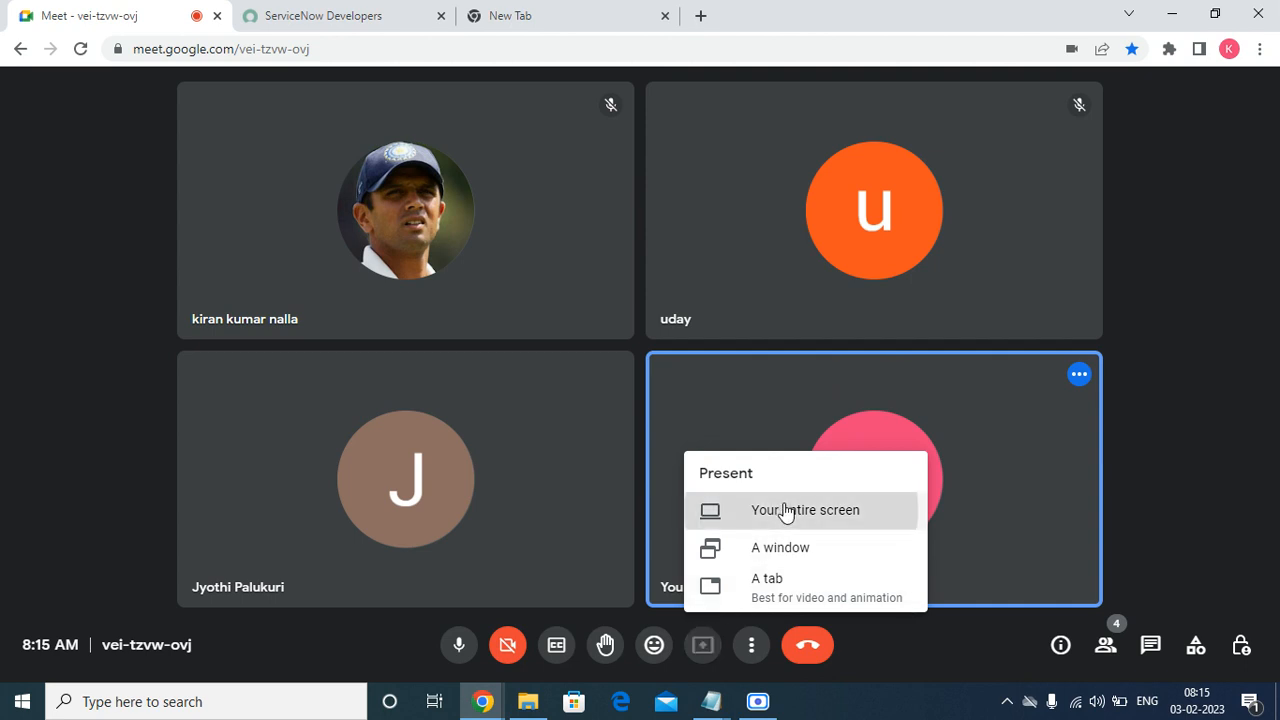
{"action": "left_click", "coordinate": [780, 510]}
{"action": "left_click", "coordinate": [810, 436]}
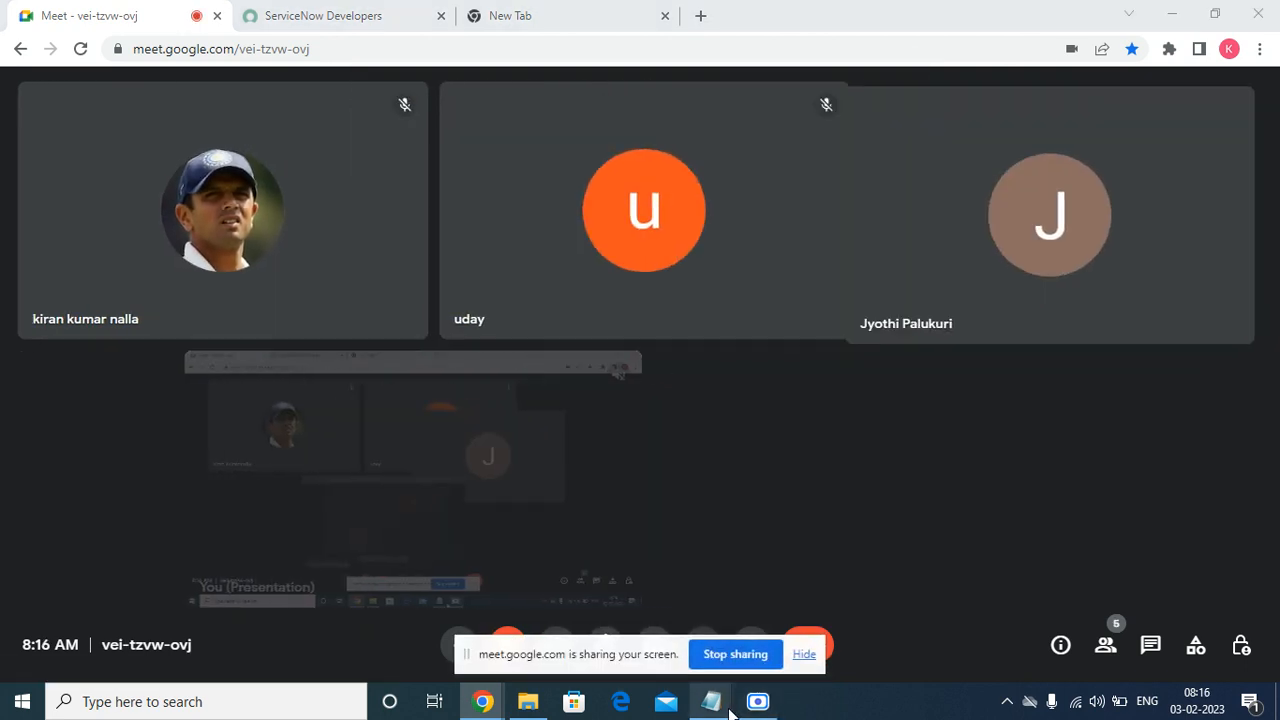
Switch to the untitled Notepad note, add a colon after "Data policy" and leave a blank line below it
{"action": "mouse_move", "coordinate": [712, 701]}
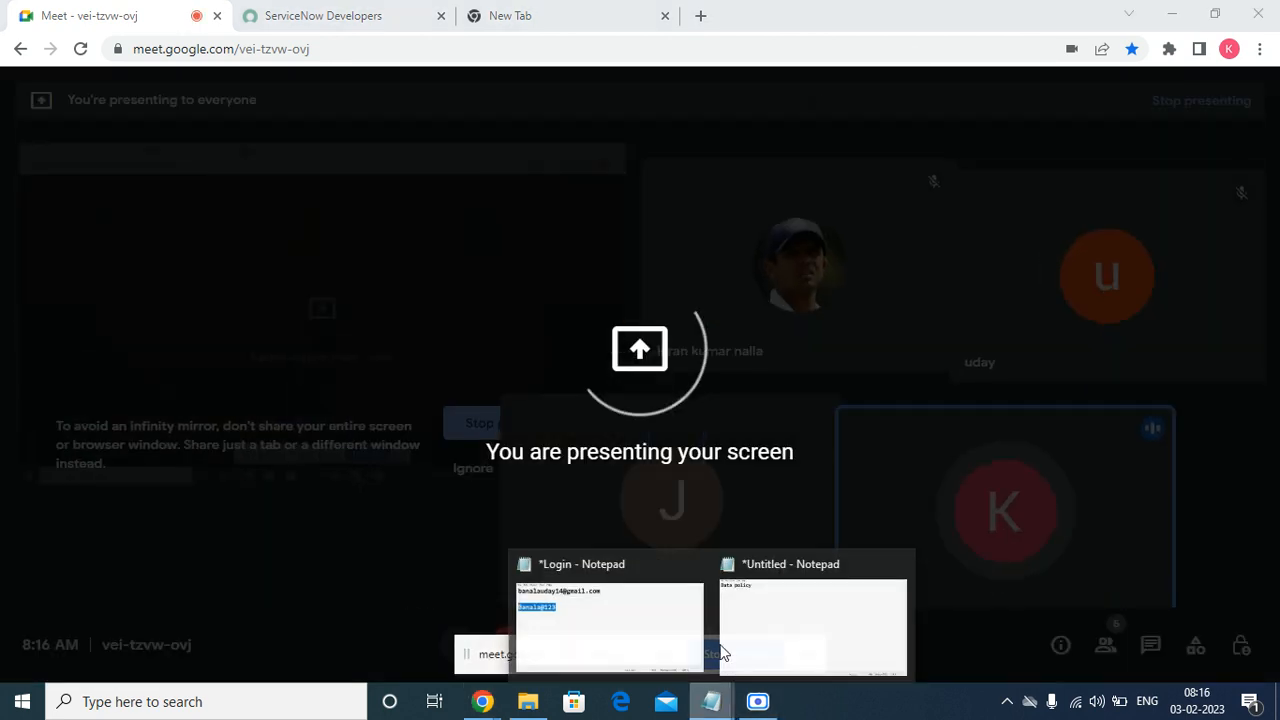
{"action": "left_click", "coordinate": [814, 620]}
{"action": "left_click", "coordinate": [366, 63]}
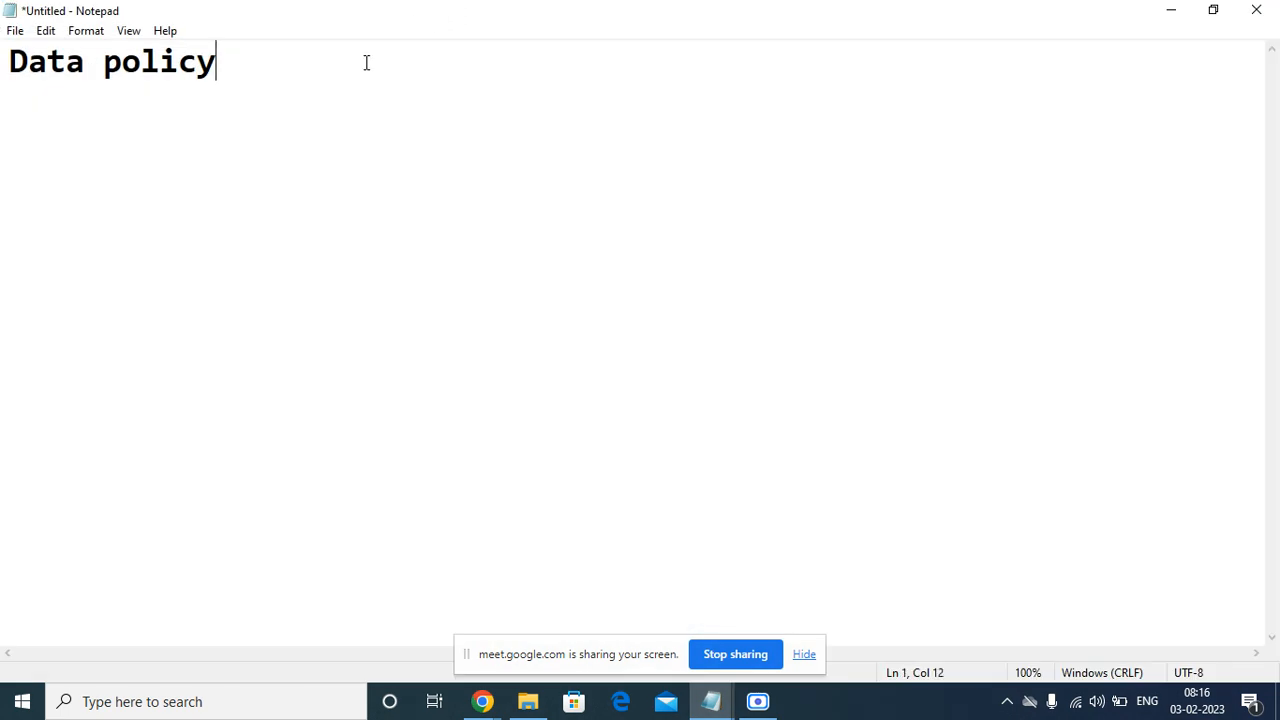
{"action": "type", "text": ":"}
{"action": "key", "text": "Return"}
{"action": "key", "text": "Return"}
Begin the first point under the heading with "Will execuete in the"
{"action": "type", "text": "Wi"}
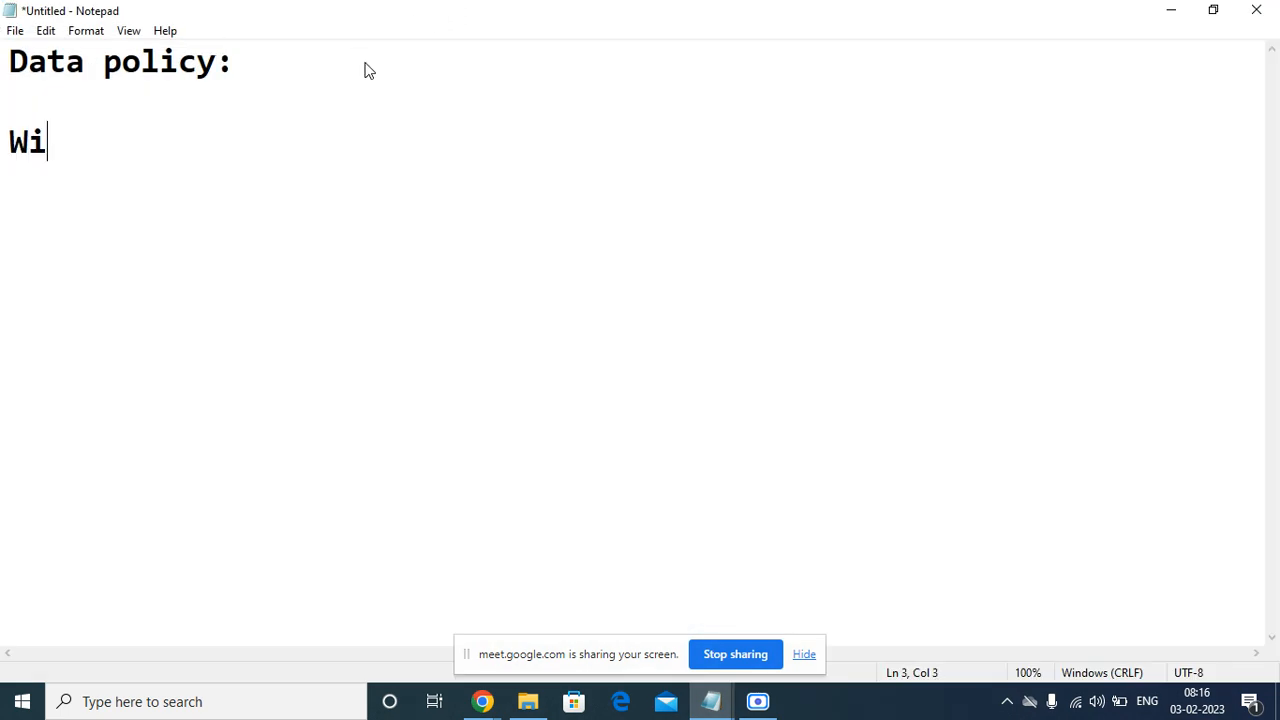
{"action": "type", "text": "ll execcute"}
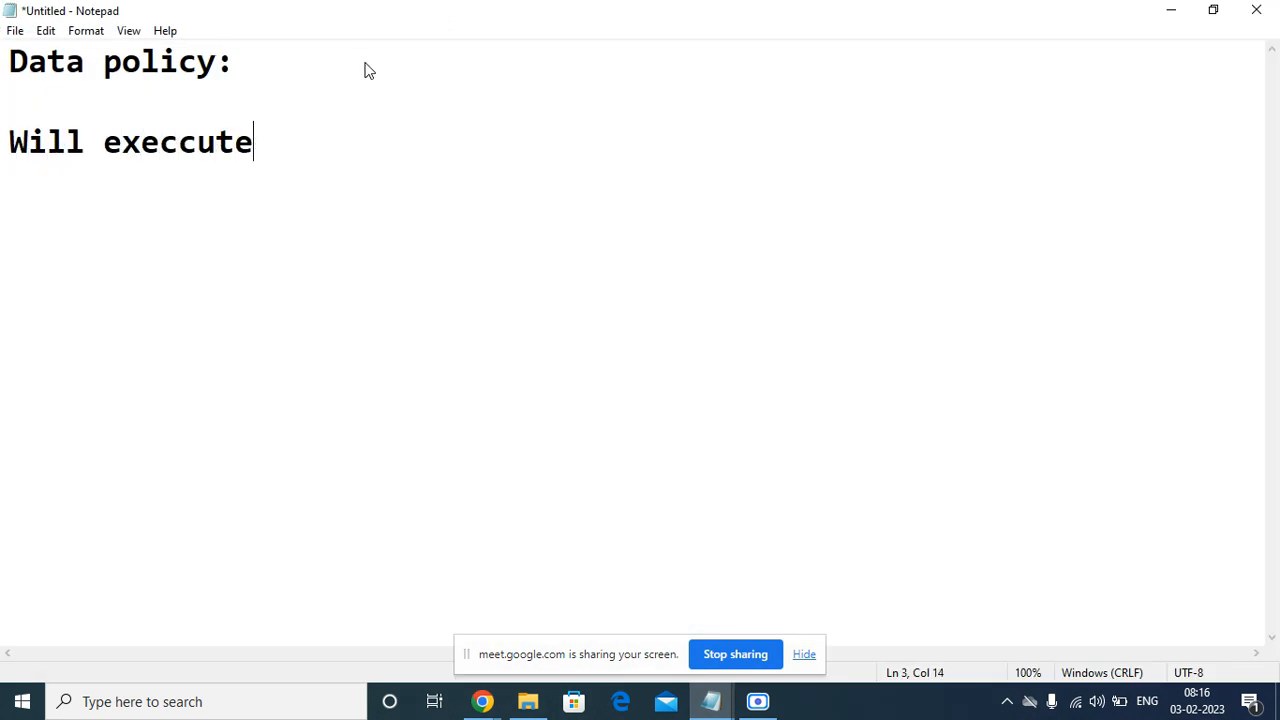
{"action": "key", "text": "BackSpace"}
{"action": "key", "text": "BackSpace"}
{"action": "key", "text": "BackSpace"}
{"action": "key", "text": "BackSpace"}
{"action": "key", "text": "BackSpace"}
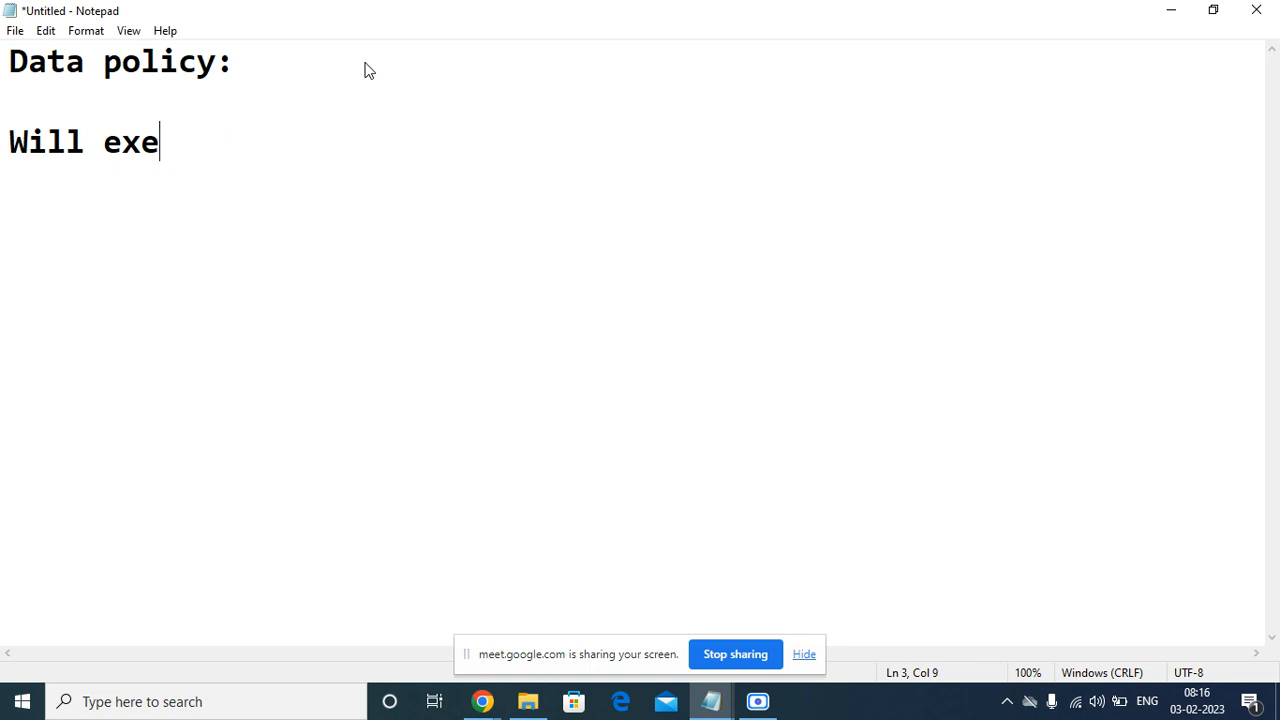
{"action": "type", "text": "cuet in t"}
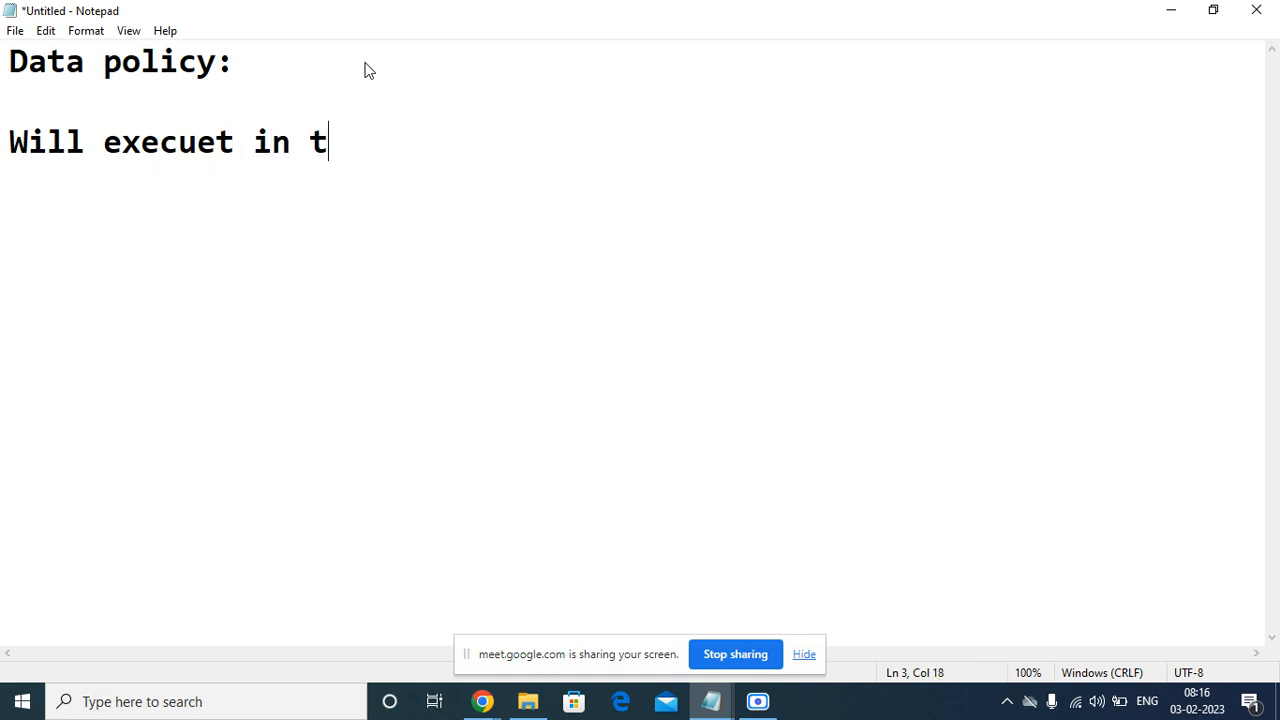
{"action": "key", "text": "BackSpace"}
{"action": "key", "text": "BackSpace"}
{"action": "key", "text": "BackSpace"}
{"action": "key", "text": "BackSpace"}
{"action": "key", "text": "BackSpace"}
{"action": "type", "text": "e in th e"}
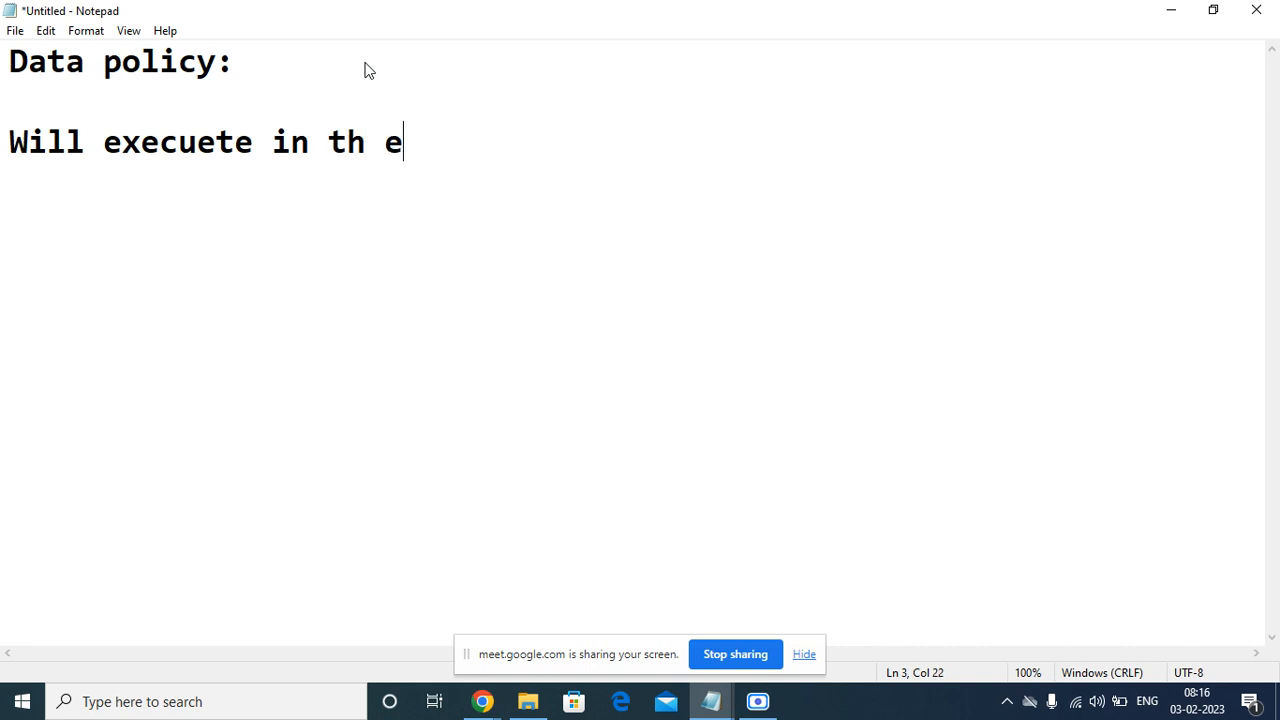
{"action": "key", "text": "BackSpace"}
{"action": "key", "text": "BackSpace"}
{"action": "type", "text": "e "}
Continue the first point with "server side and"
{"action": "type", "text": "servver le"}
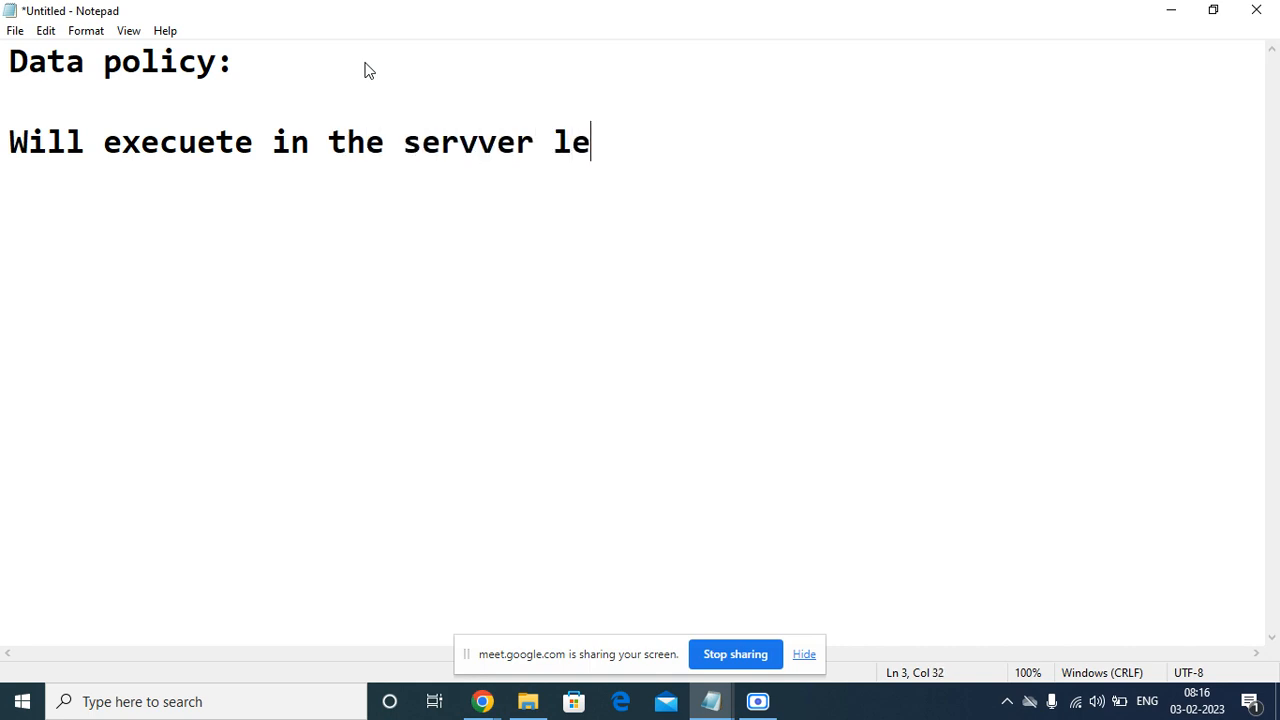
{"action": "key", "text": "BackSpace"}
{"action": "key", "text": "BackSpace"}
{"action": "key", "text": "BackSpace"}
{"action": "key", "text": "BackSpace"}
{"action": "key", "text": "BackSpace"}
{"action": "key", "text": "BackSpace"}
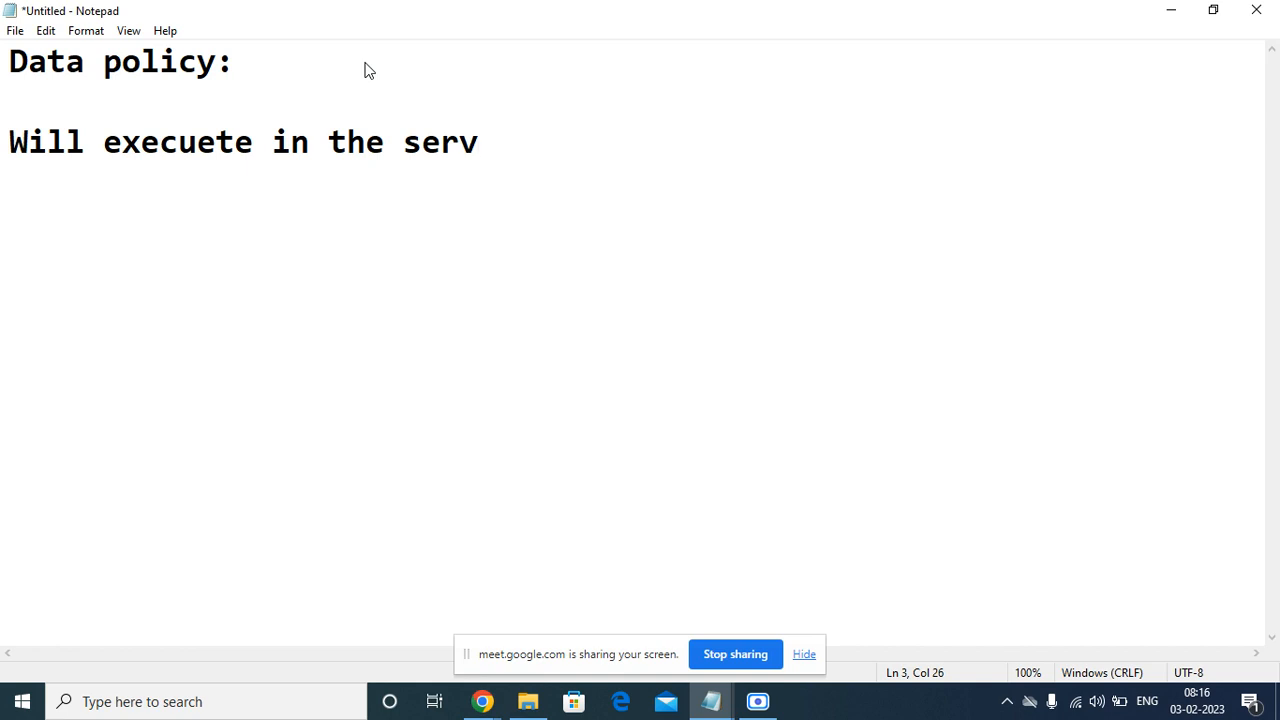
{"action": "type", "text": "er side and"}
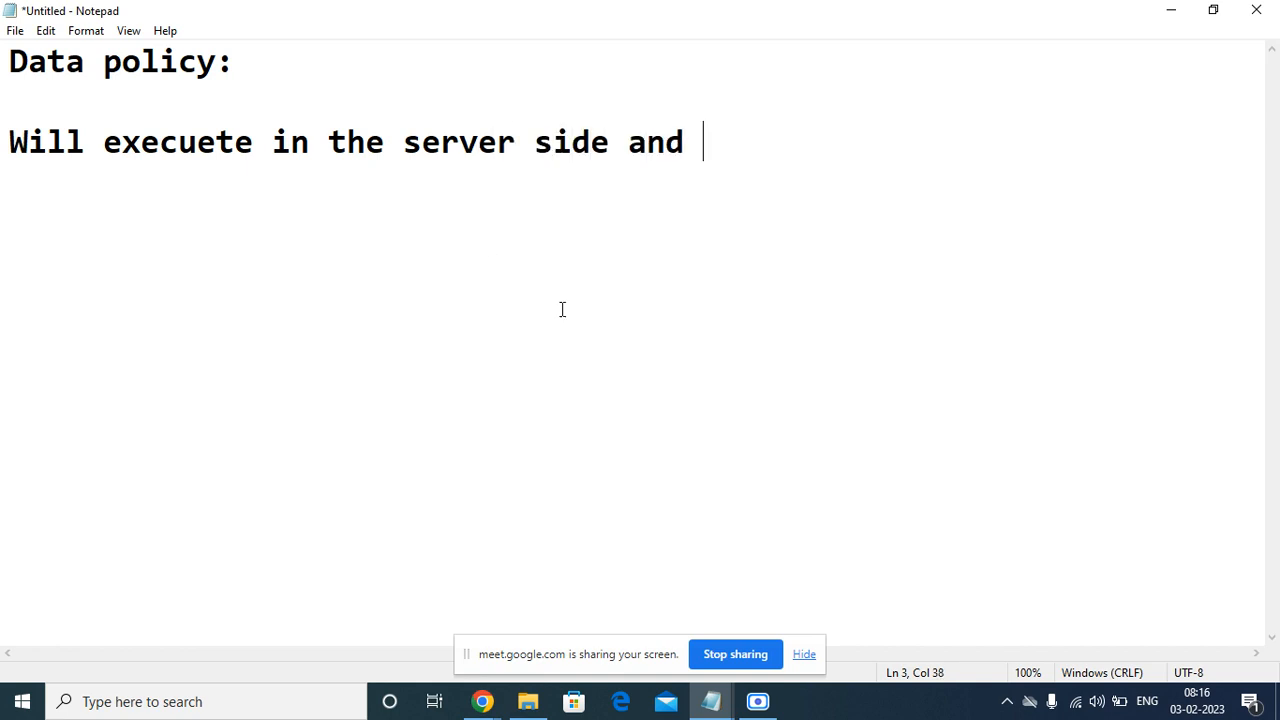
Hide the screen-sharing notice and delete the trailing "and" after "server side"
{"action": "left_click", "coordinate": [812, 656]}
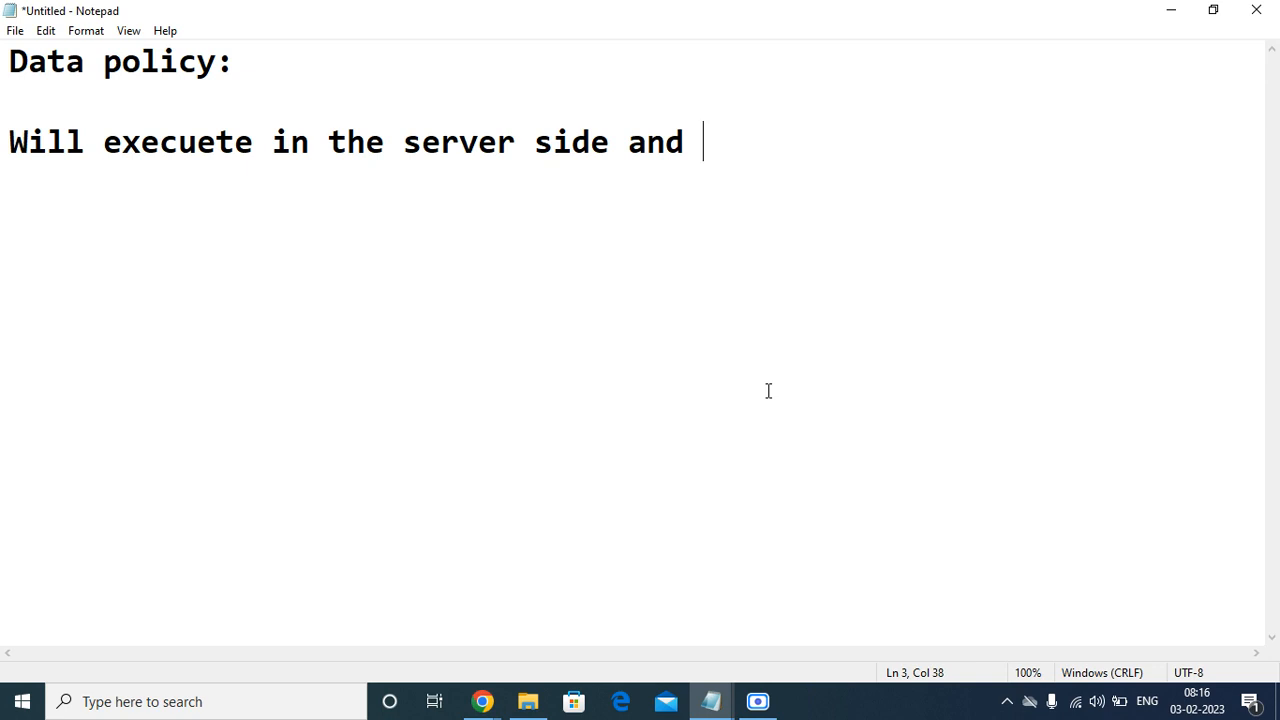
{"action": "key", "text": "BackSpace"}
{"action": "key", "text": "BackSpace"}
{"action": "key", "text": "BackSpace"}
{"action": "key", "text": "BackSpace"}
{"action": "key", "text": "BackSpace"}
{"action": "key", "text": "BackSpace"}
{"action": "type", "text": "e"}
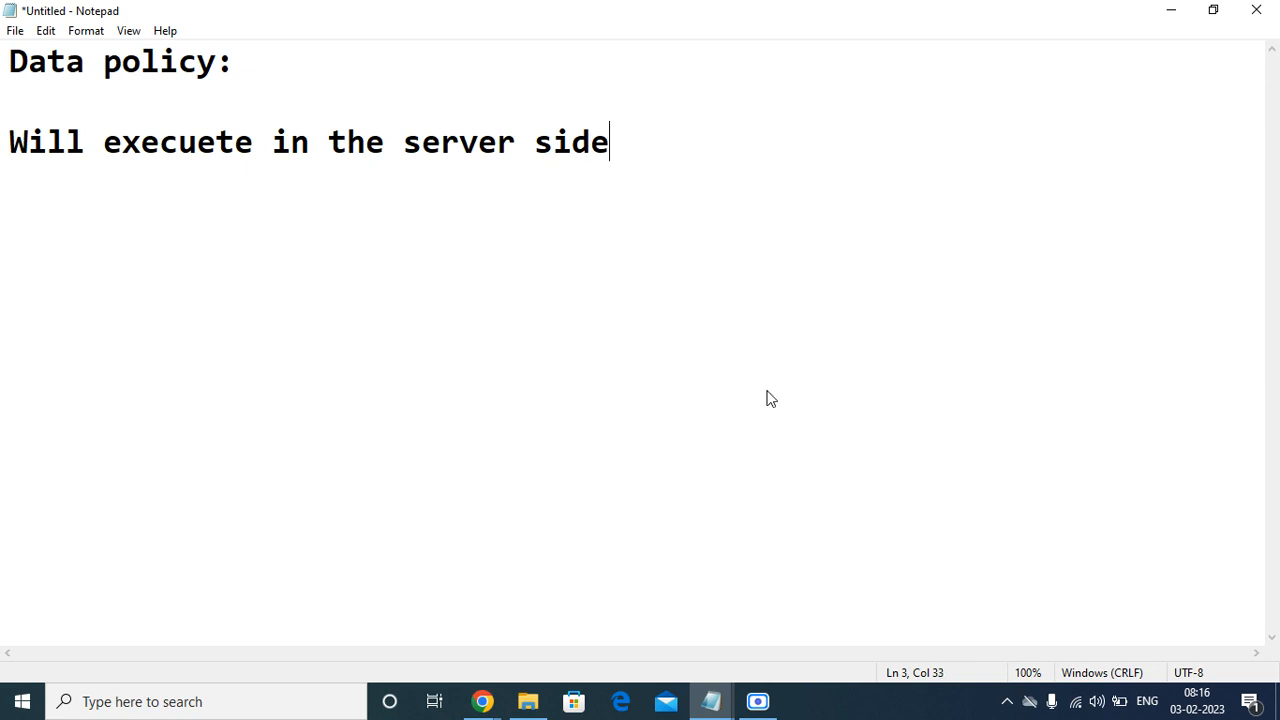
End the "server side" sentence with a period and leave a blank line for the next point
{"action": "key", "text": "Return"}
{"action": "key", "text": "Return"}
{"action": "key", "text": "Return"}
{"action": "key", "text": "Return"}
{"action": "key", "text": "Return"}
{"action": "key", "text": "BackSpace"}
{"action": "key", "text": "BackSpace"}
{"action": "key", "text": "BackSpace"}
{"action": "key", "text": "BackSpace"}
{"action": "left_click", "coordinate": [619, 145]}
{"action": "type", "text": "..."}
{"action": "key", "text": "BackSpace"}
{"action": "key", "text": "BackSpace"}
{"action": "key", "text": "Return"}
{"action": "key", "text": "Return"}
Begin the second point with "We can make field"
{"action": "type", "text": "We an"}
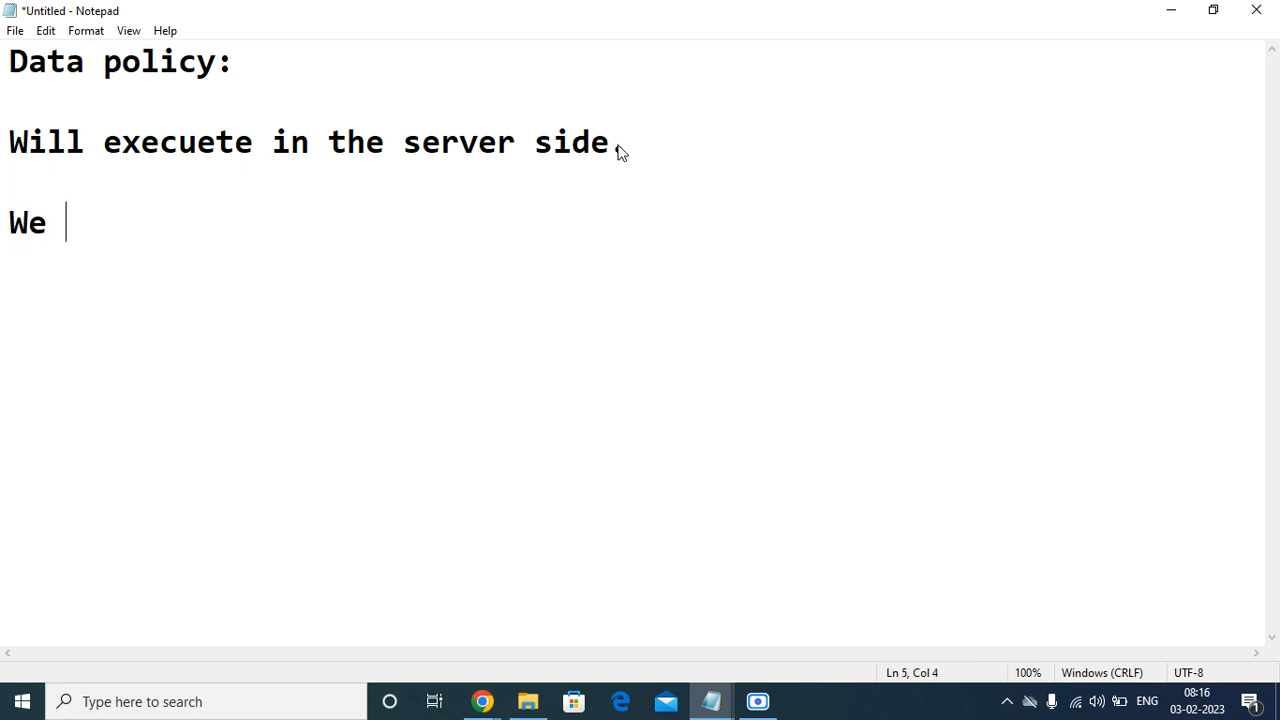
{"action": "key", "text": "BackSpace"}
{"action": "key", "text": "BackSpace"}
{"action": "key", "text": "BackSpace"}
{"action": "type", "text": "an"}
{"action": "key", "text": "BackSpace"}
{"action": "key", "text": "BackSpace"}
{"action": "key", "text": "BackSpace"}
{"action": "type", "text": "can ake"}
{"action": "key", "text": "BackSpace"}
{"action": "key", "text": "BackSpace"}
{"action": "key", "text": "BackSpace"}
{"action": "key", "text": "BackSpace"}
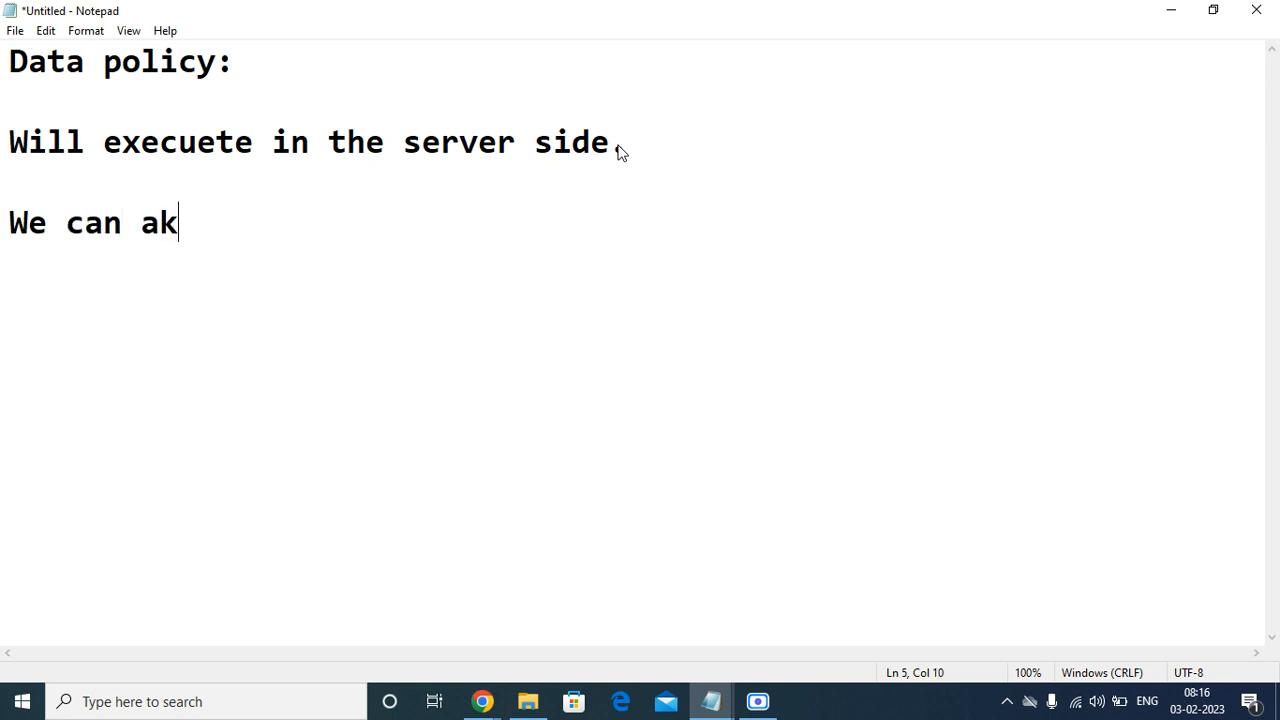
{"action": "type", "text": "ak"}
{"action": "key", "text": "BackSpace"}
{"action": "key", "text": "BackSpace"}
{"action": "type", "text": "mmm"}
{"action": "key", "text": "BackSpace"}
{"action": "key", "text": "BackSpace"}
{"action": "type", "text": "ake field m"}
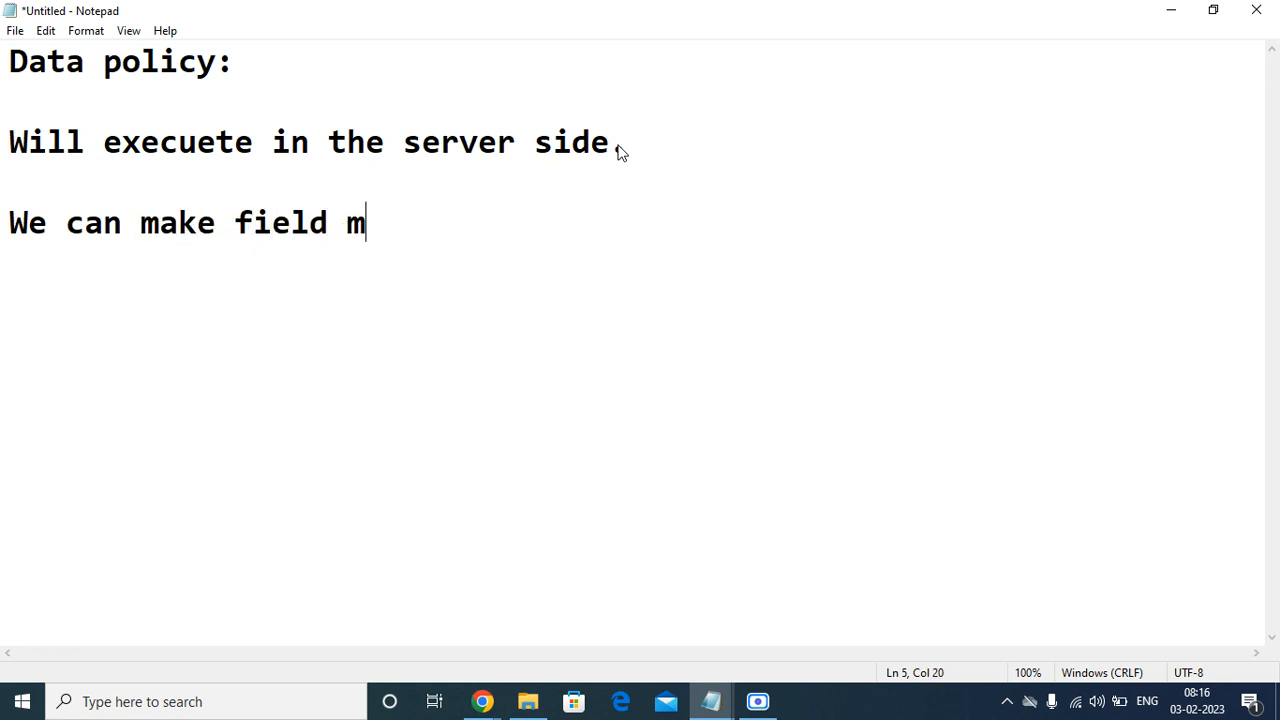
Complete the second point with "mandatory and read only"
{"action": "type", "text": "andatory anf r"}
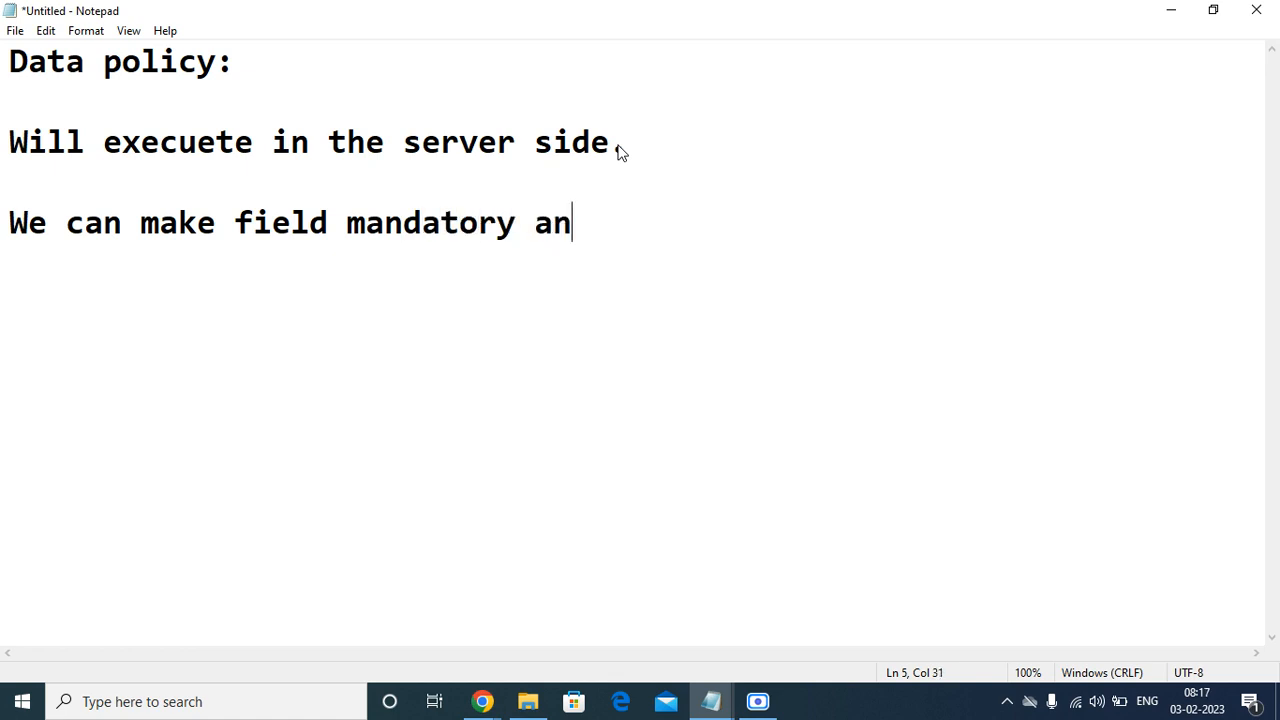
{"action": "key", "text": "BackSpace"}
{"action": "key", "text": "BackSpace"}
{"action": "key", "text": "BackSpace"}
{"action": "type", "text": "d read"}
{"action": "type", "text": "y"}
{"action": "key", "text": "BackSpace"}
{"action": "key", "text": "BackSpace"}
{"action": "key", "text": "BackSpace"}
{"action": "key", "text": "BackSpace"}
{"action": "key", "text": "BackSpace"}
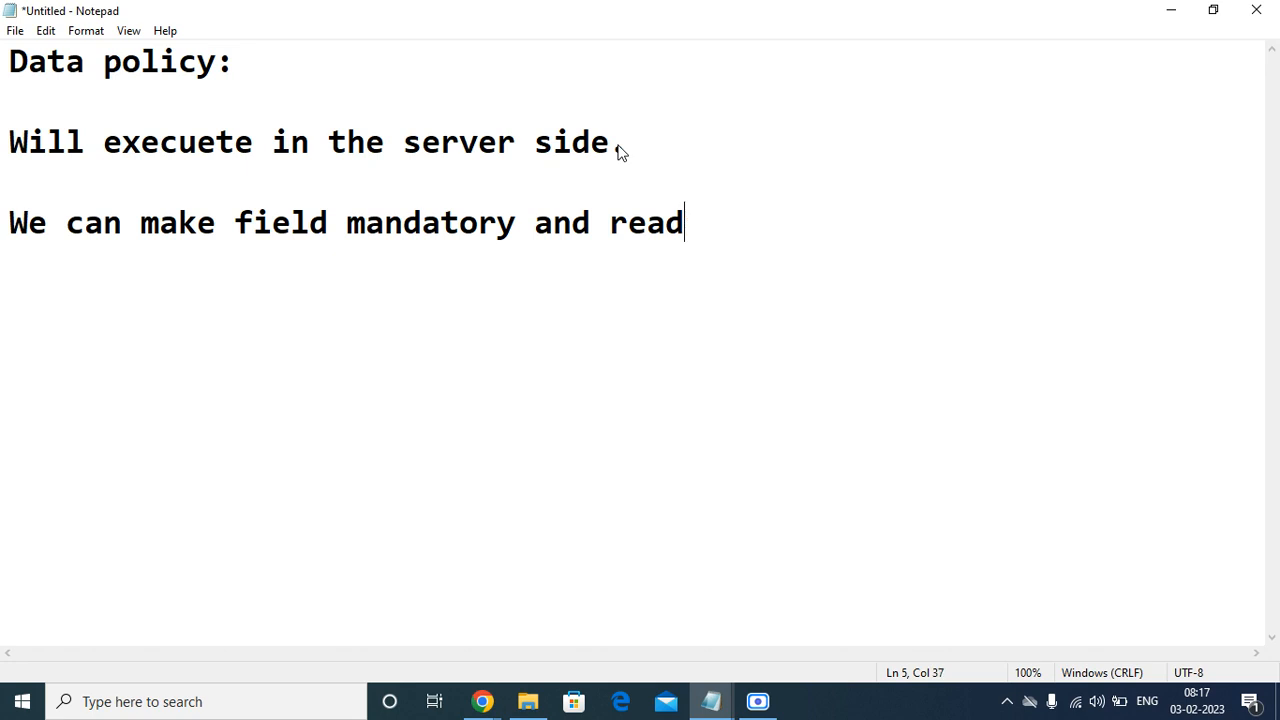
{"action": "type", "text": "ead only"}
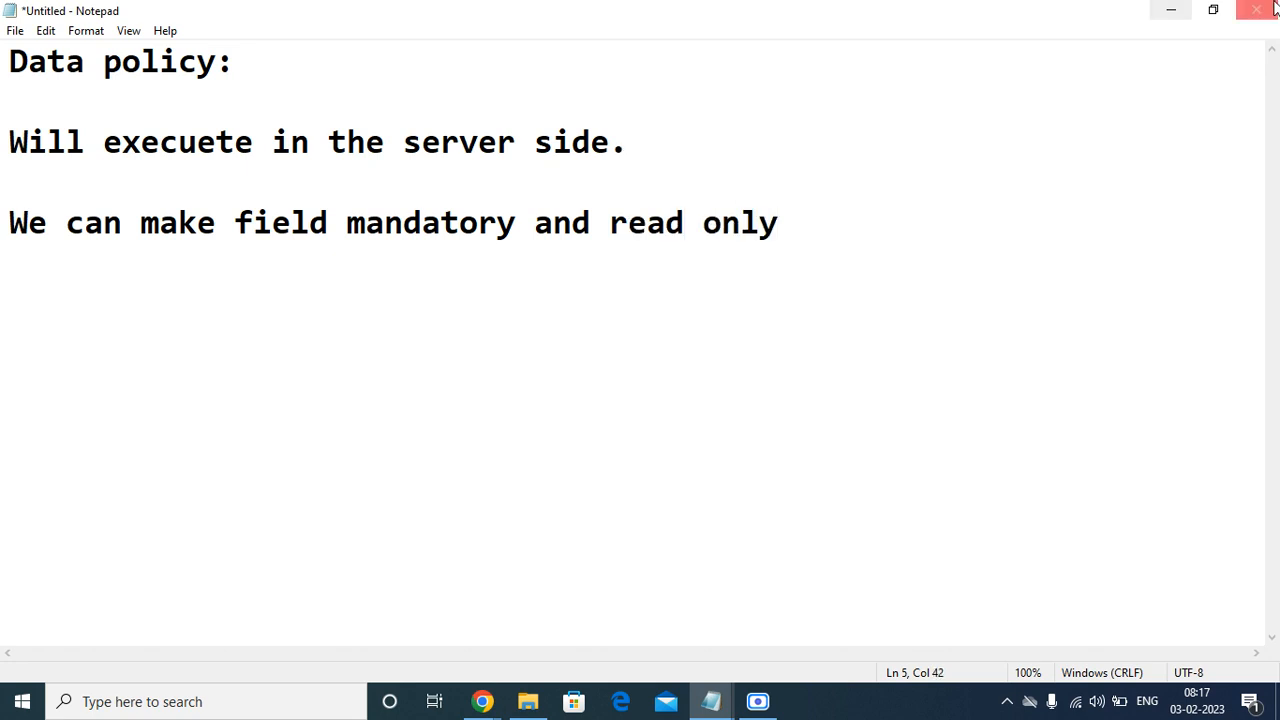
Switch to the ServiceNow Developers page in Chrome, launch the developer instance and close the empty browser tab
{"action": "left_click", "coordinate": [1170, 10]}
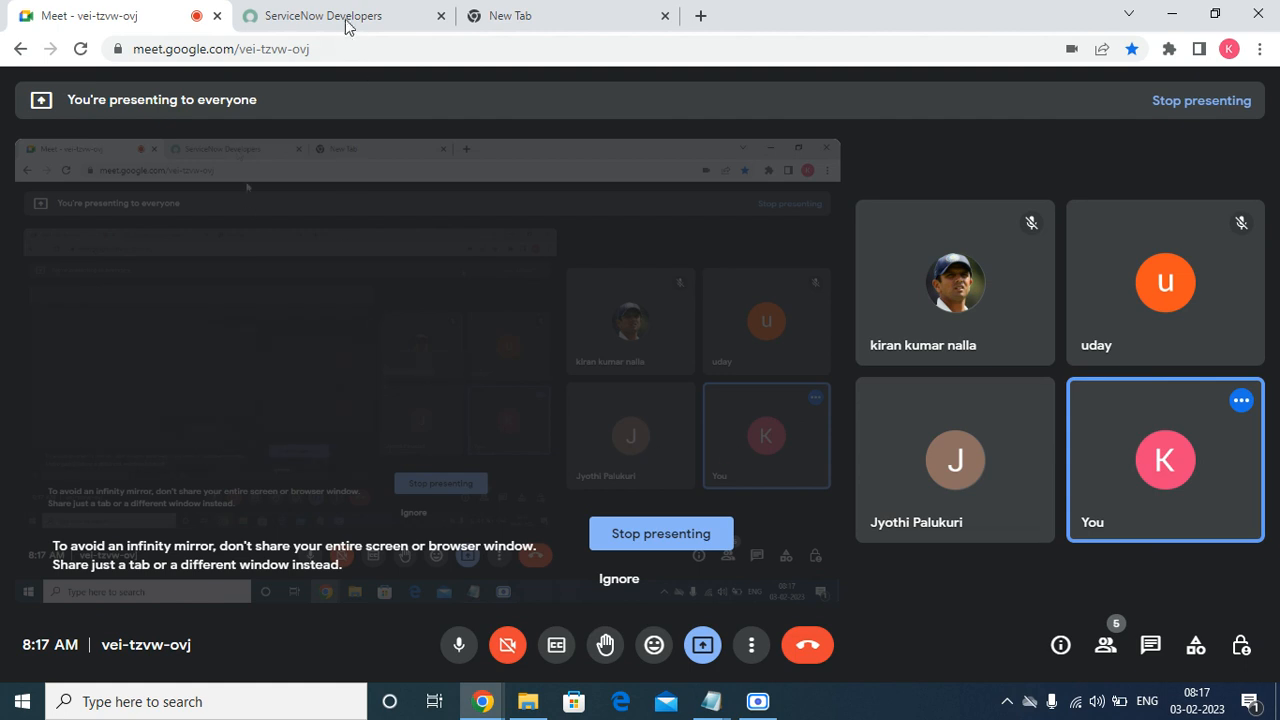
{"action": "left_click", "coordinate": [335, 15]}
{"action": "left_click", "coordinate": [305, 487]}
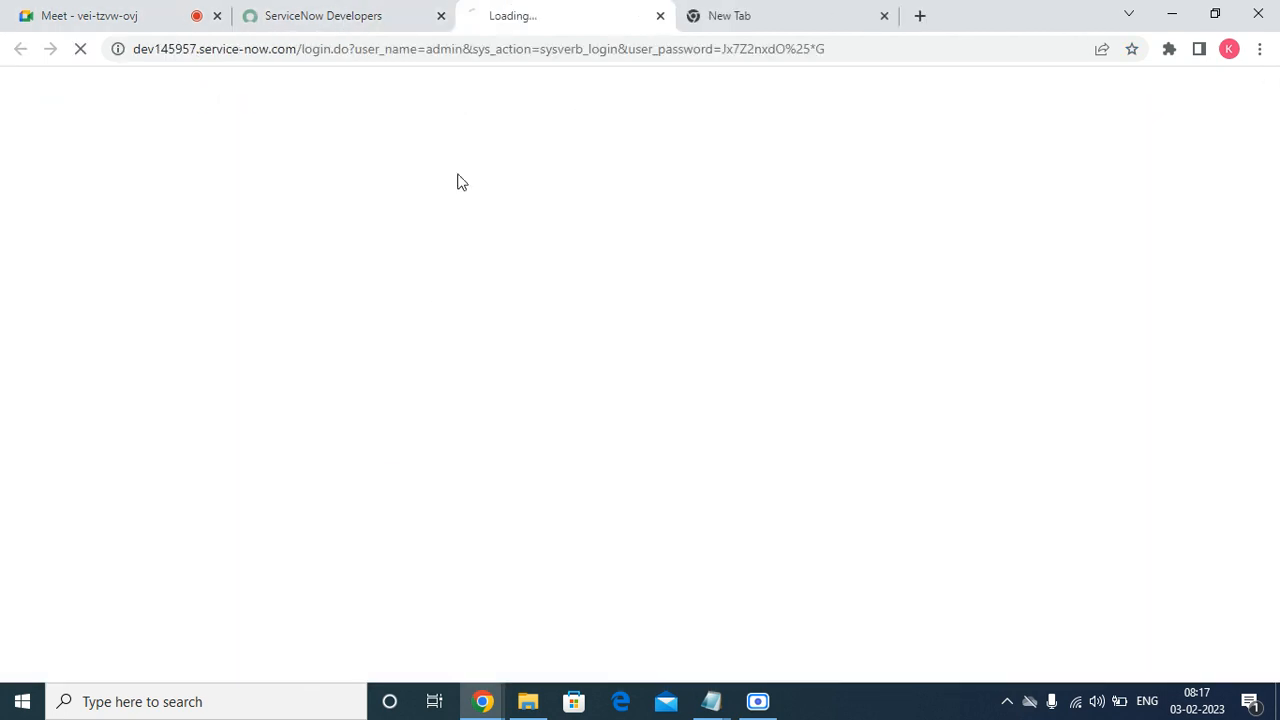
{"action": "left_click", "coordinate": [860, 14]}
{"action": "left_click", "coordinate": [884, 16]}
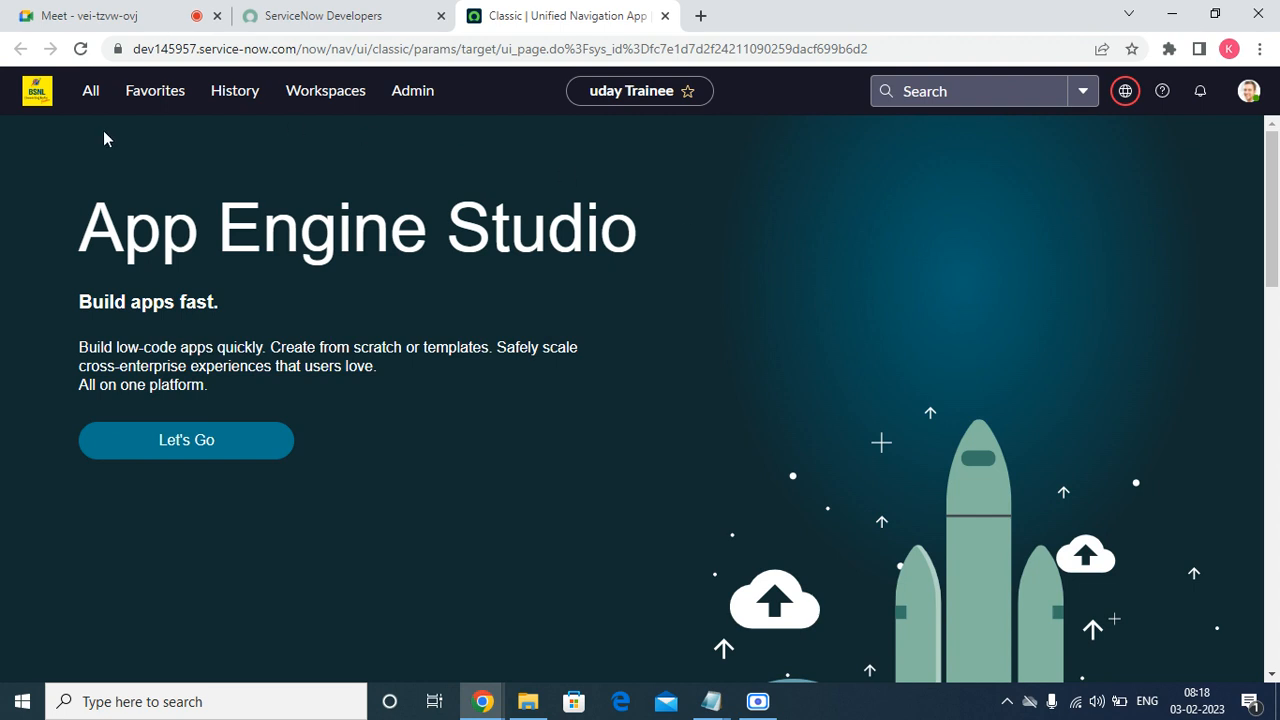
Open the favorite Wordorders list and open the CSM record with the Case module in a new browser tab
{"action": "left_click", "coordinate": [155, 92]}
{"action": "left_click", "coordinate": [79, 345]}
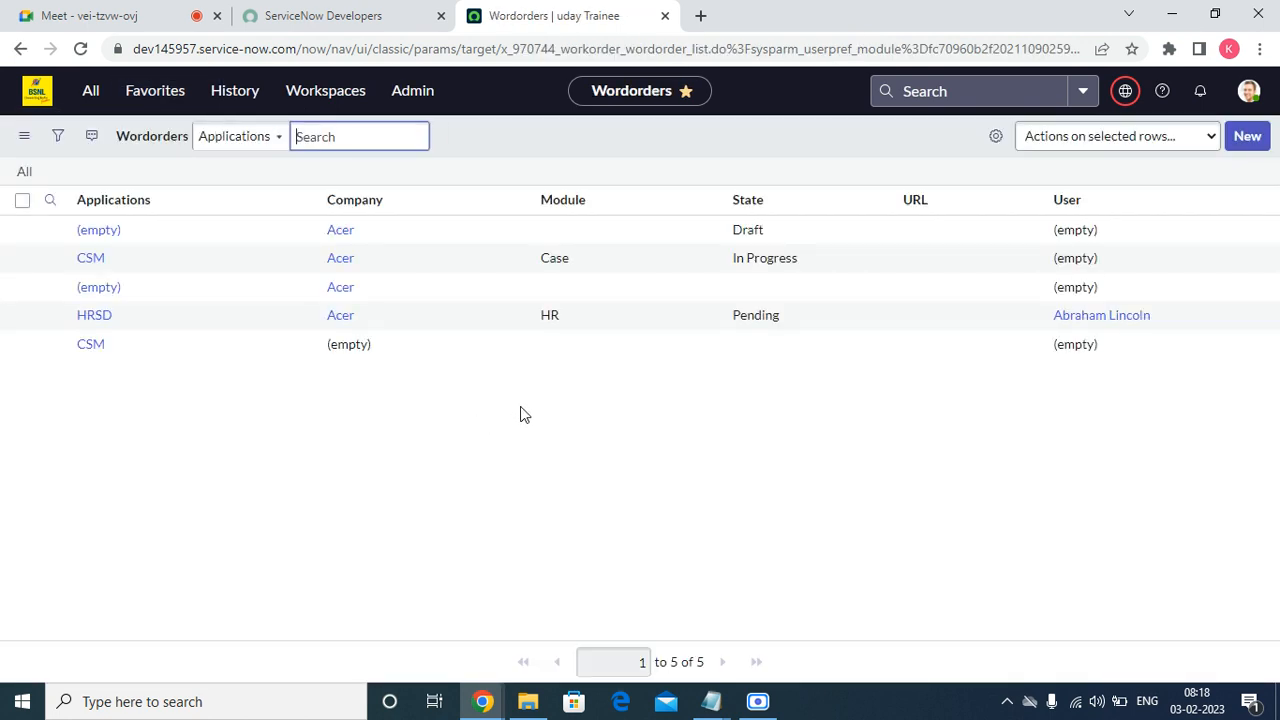
{"action": "right_click", "coordinate": [50, 259]}
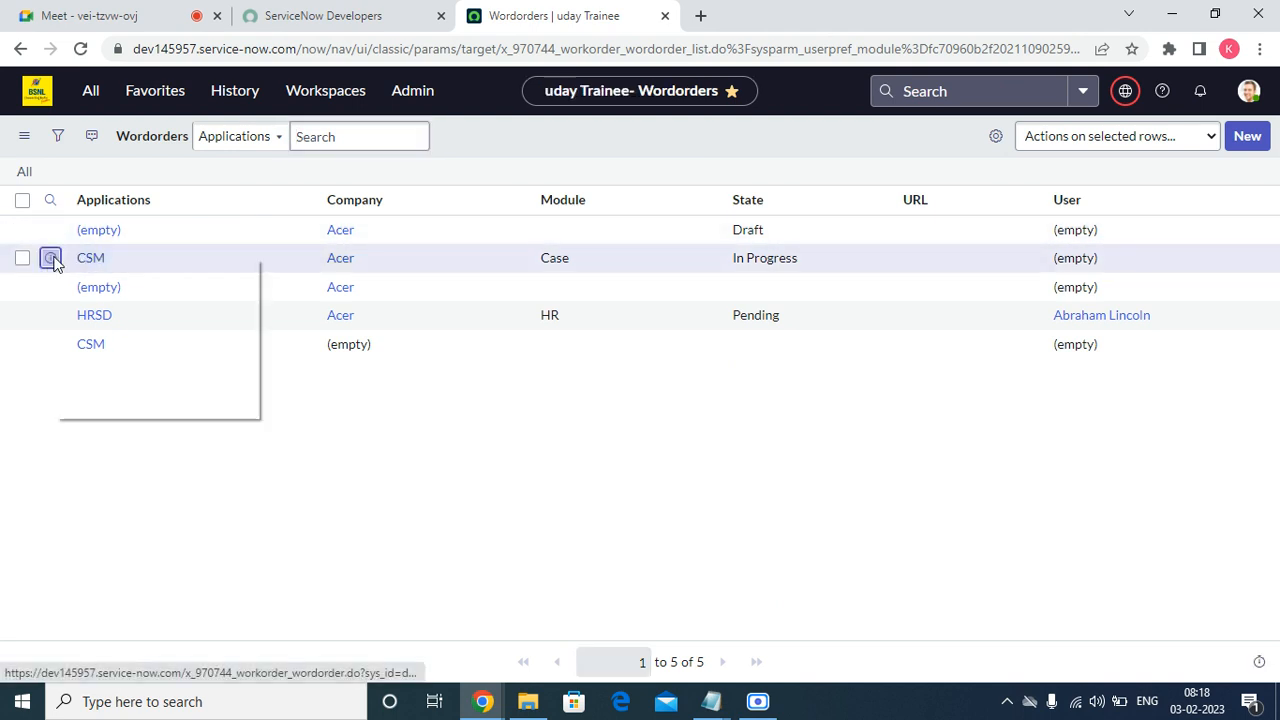
{"action": "left_click", "coordinate": [106, 271]}
{"action": "left_click", "coordinate": [830, 12]}
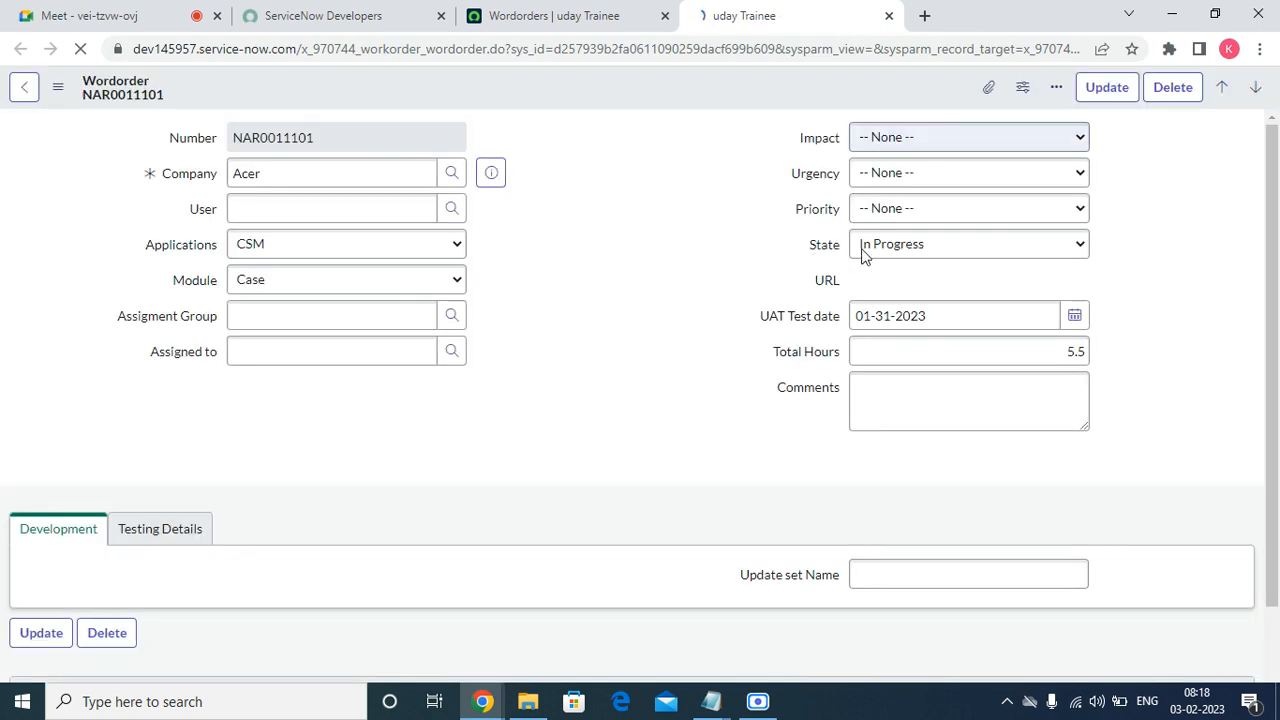
Set the work order's State to Developement and select the Development Lead value
{"action": "left_click", "coordinate": [918, 212]}
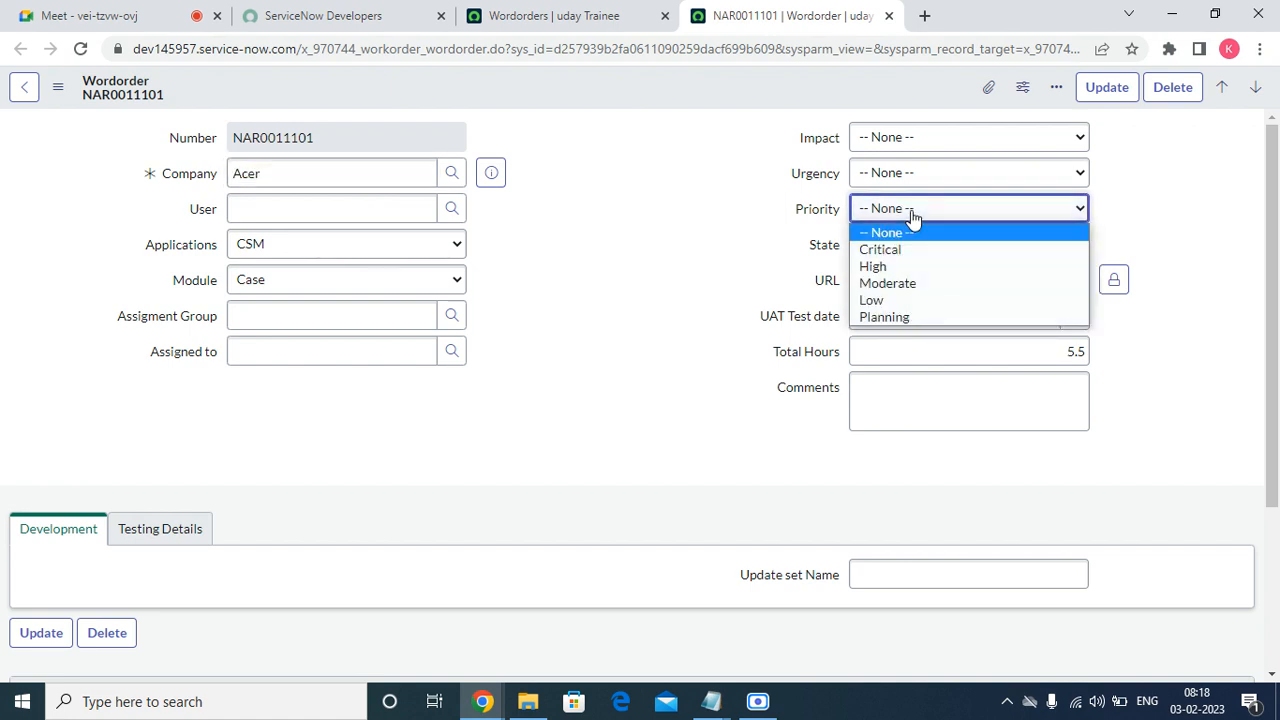
{"action": "left_click", "coordinate": [914, 244]}
{"action": "left_click", "coordinate": [914, 244]}
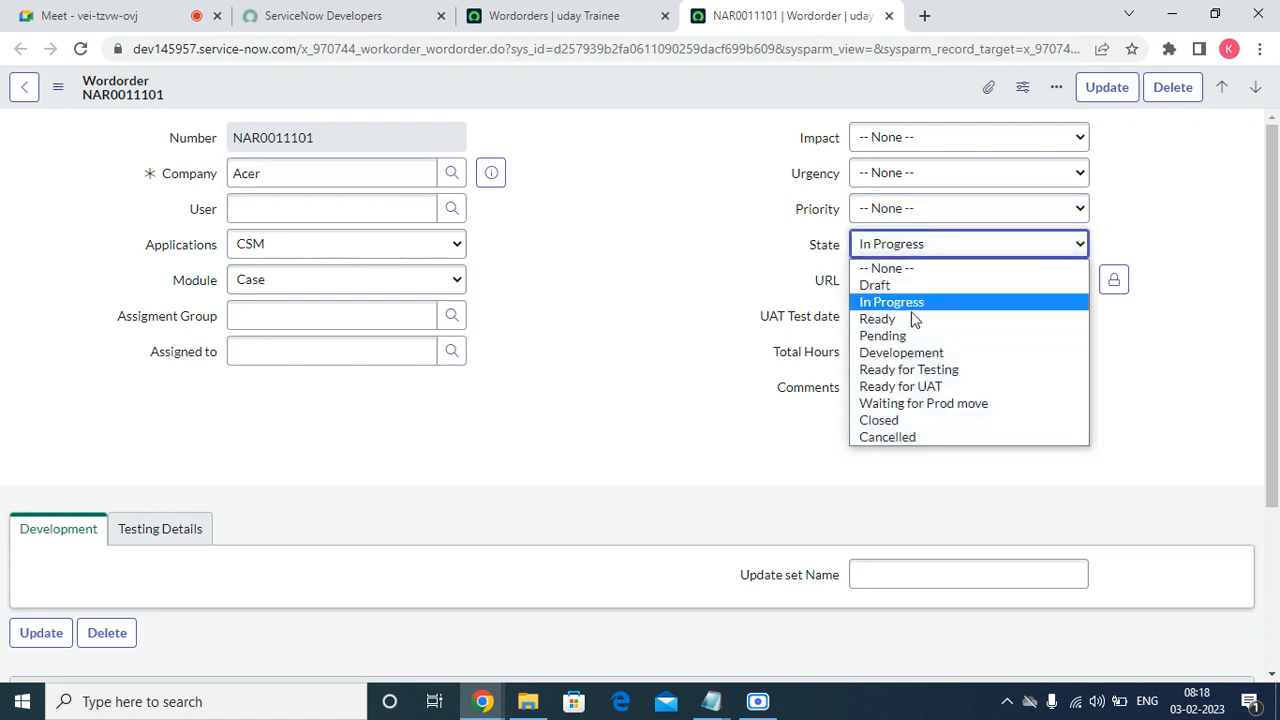
{"action": "left_click", "coordinate": [911, 352]}
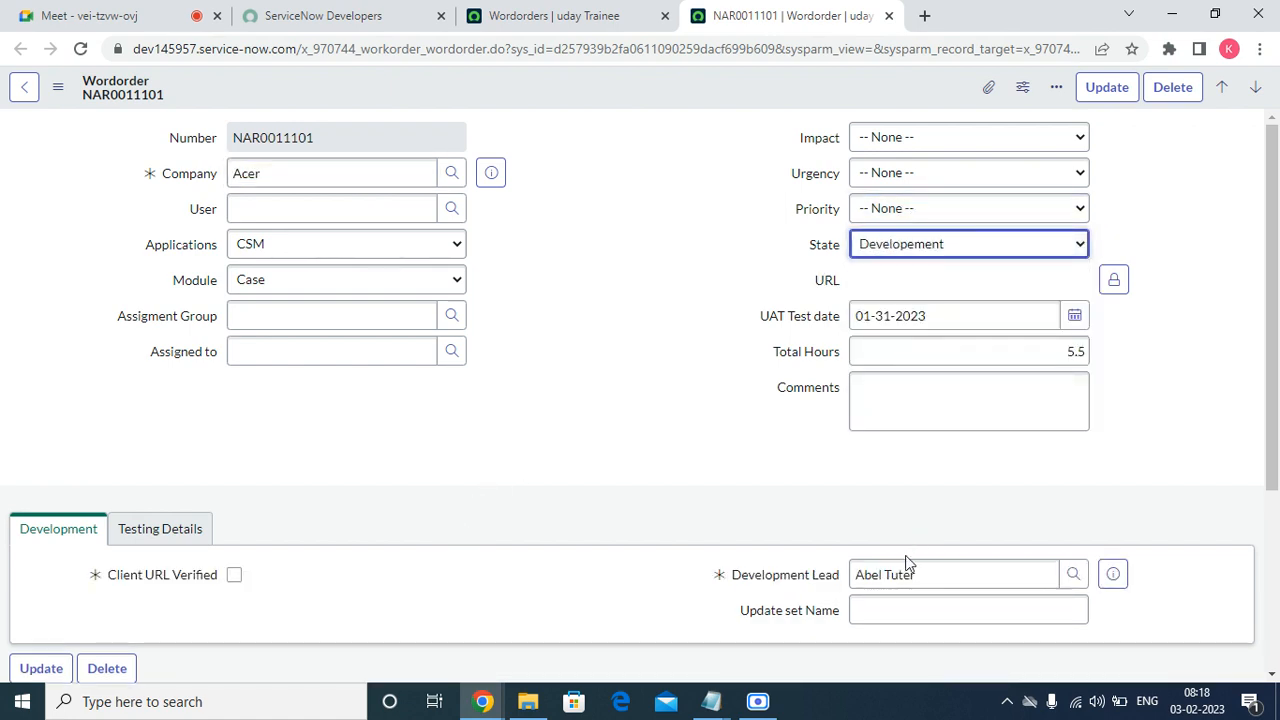
{"action": "left_click", "coordinate": [923, 585]}
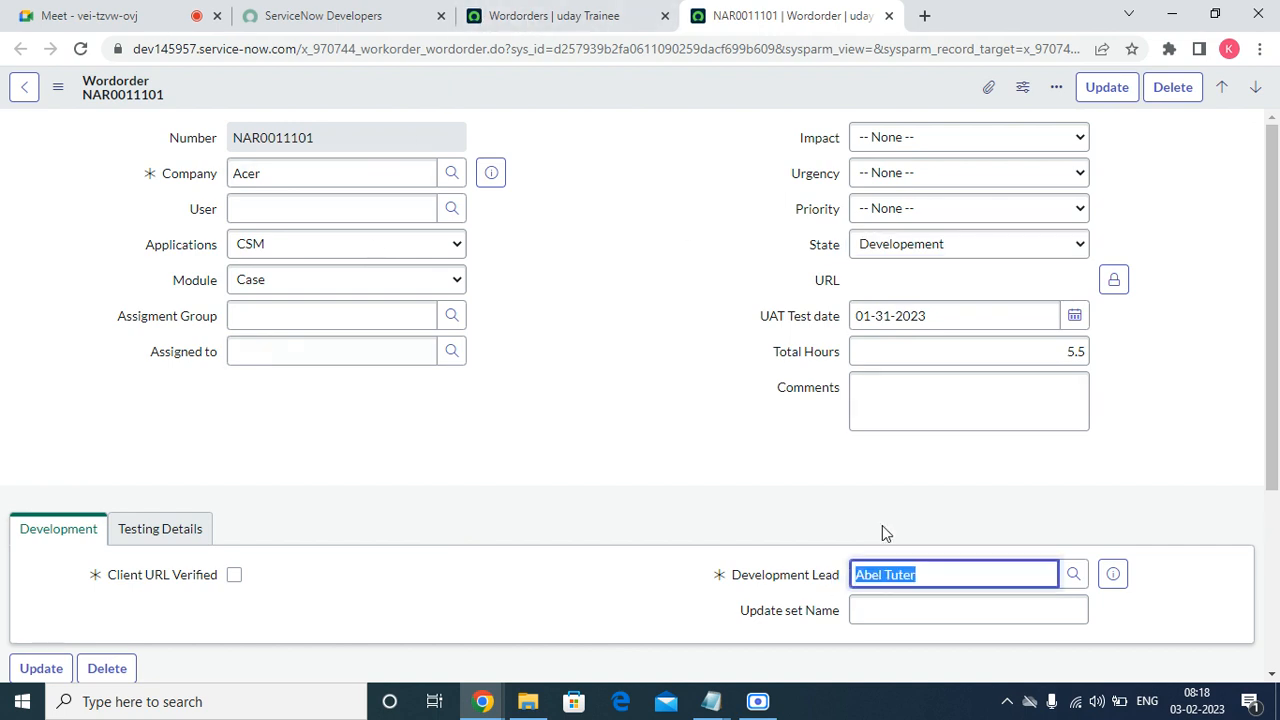
Add the Development Lead column to the Wordorders list, placed directly after State
{"action": "left_click", "coordinate": [516, 20]}
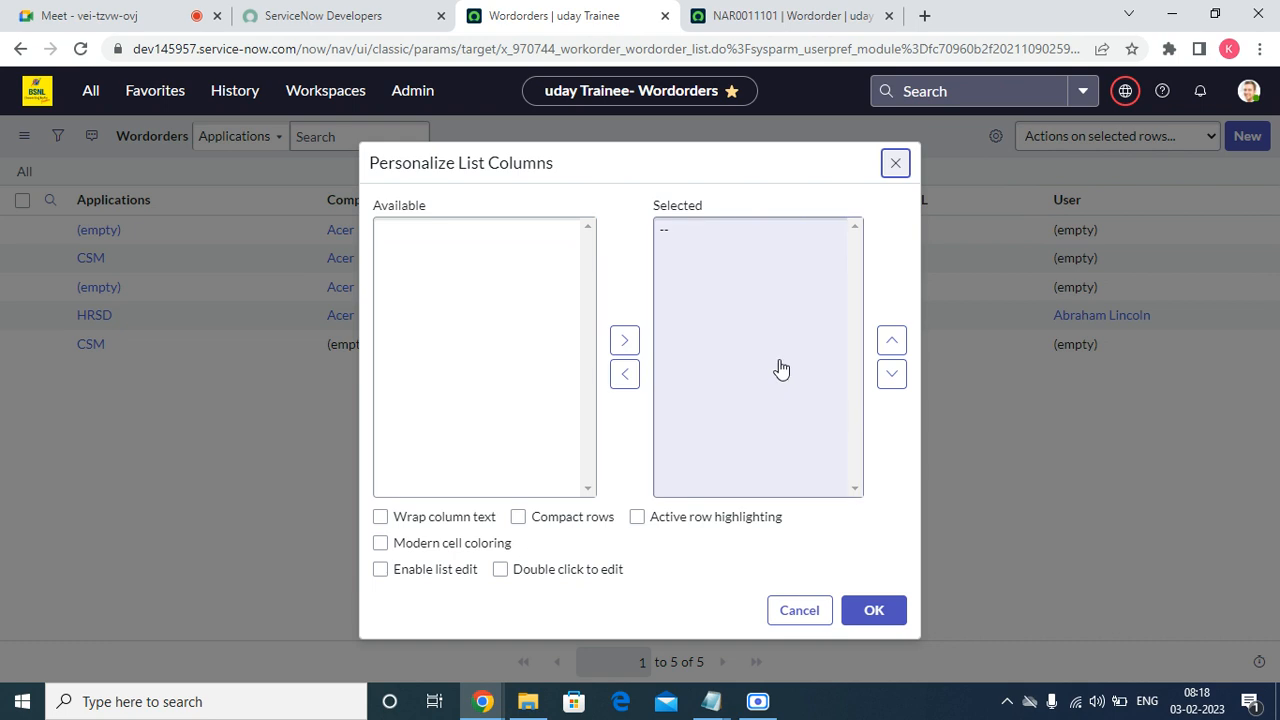
{"action": "left_click", "coordinate": [431, 438]}
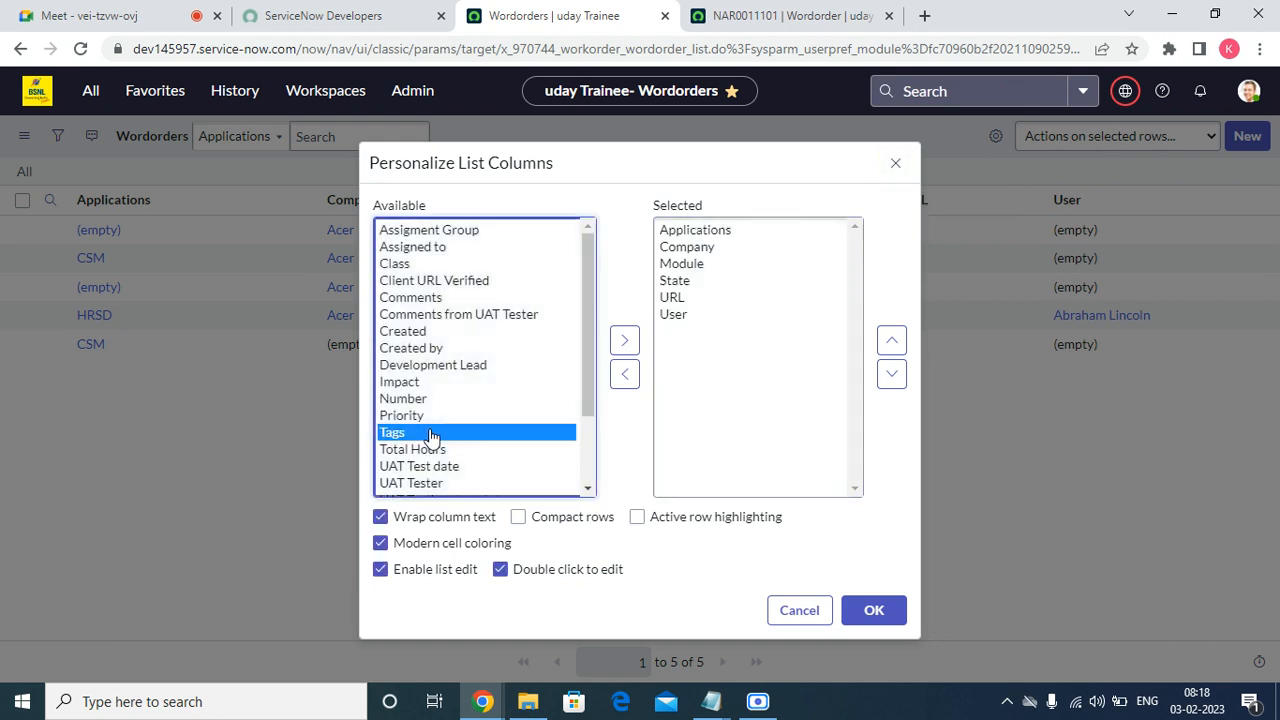
{"action": "key", "text": "d"}
{"action": "left_click", "coordinate": [624, 340]}
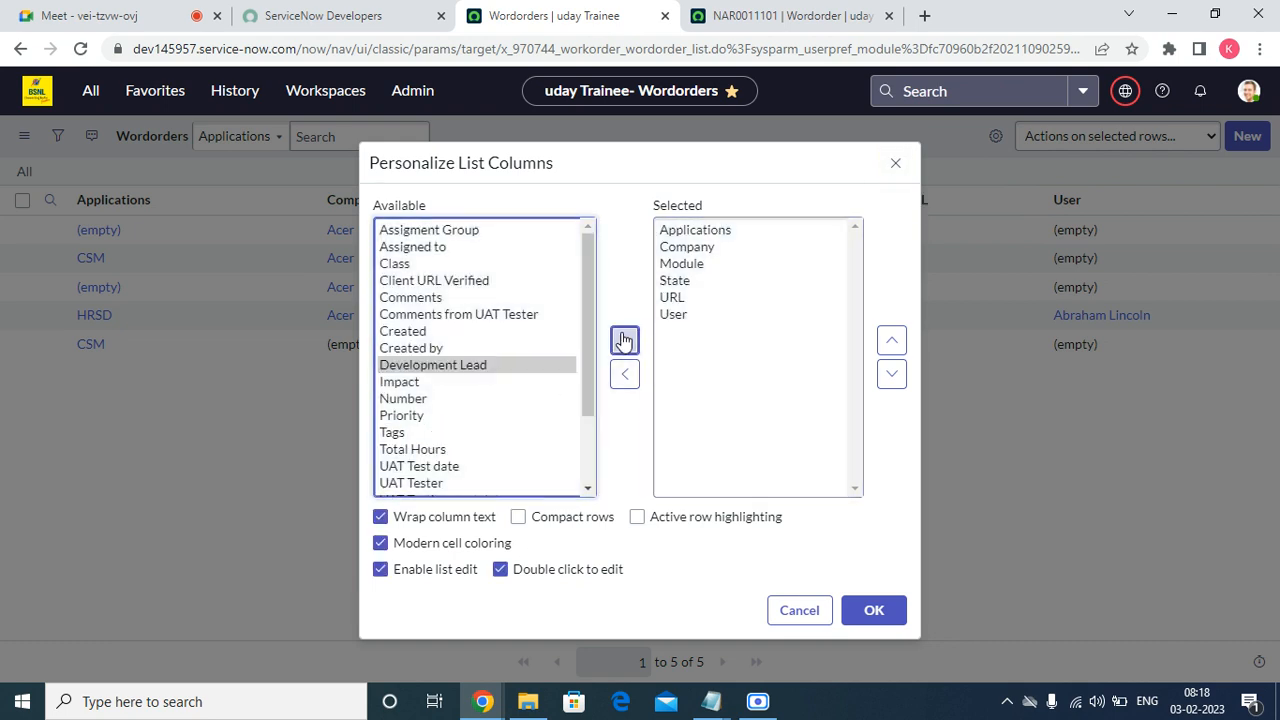
{"action": "left_click", "coordinate": [891, 340]}
{"action": "left_click", "coordinate": [891, 340]}
{"action": "left_click", "coordinate": [891, 340]}
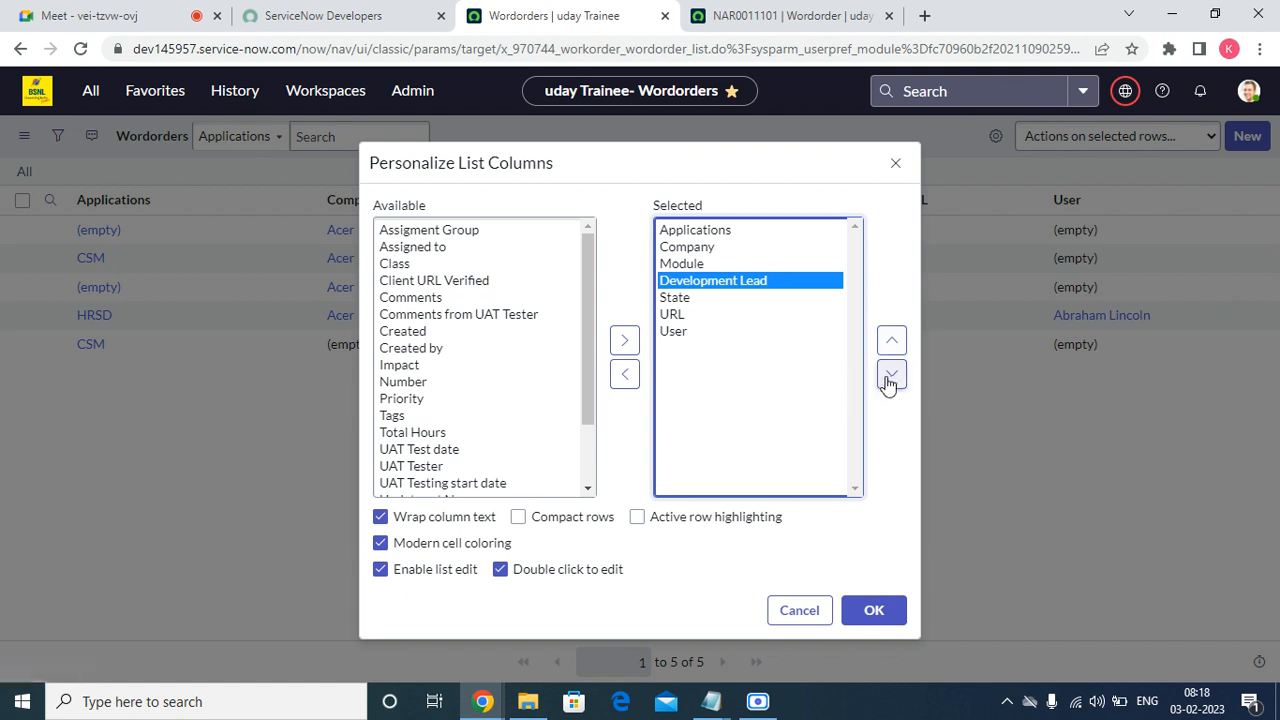
{"action": "left_click", "coordinate": [891, 373]}
{"action": "left_click", "coordinate": [885, 618]}
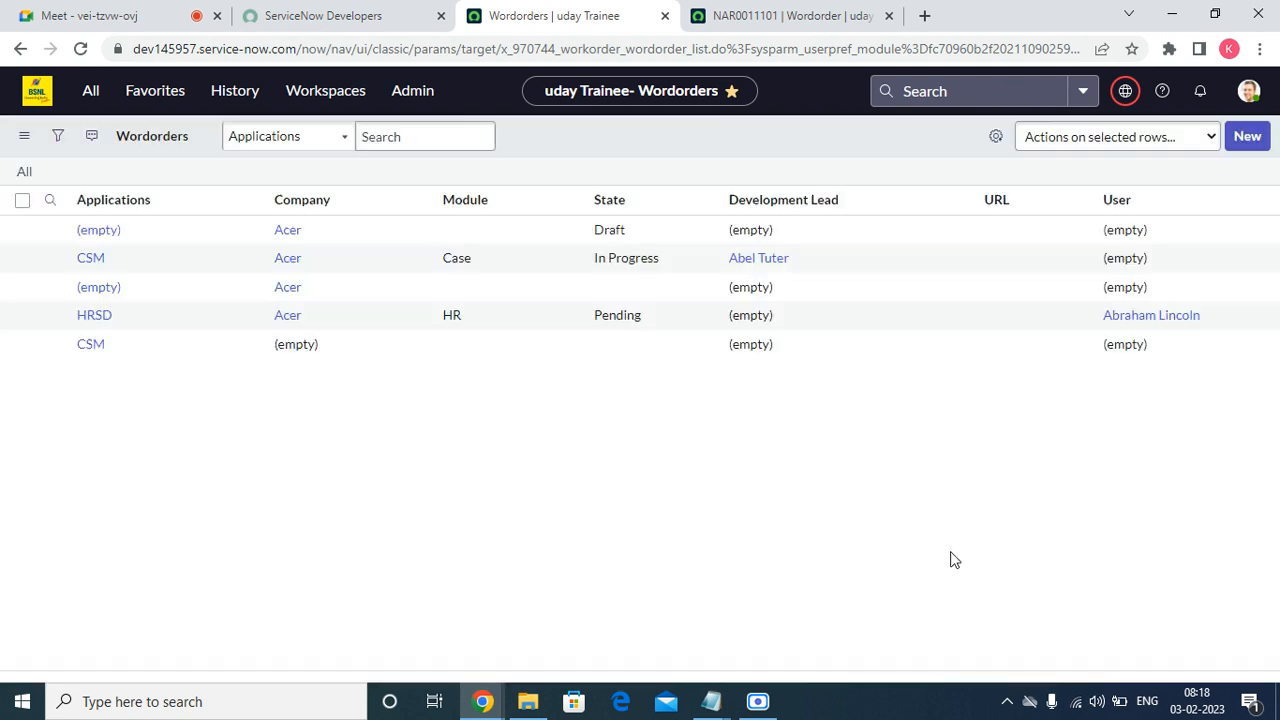
{"action": "left_click", "coordinate": [786, 262]}
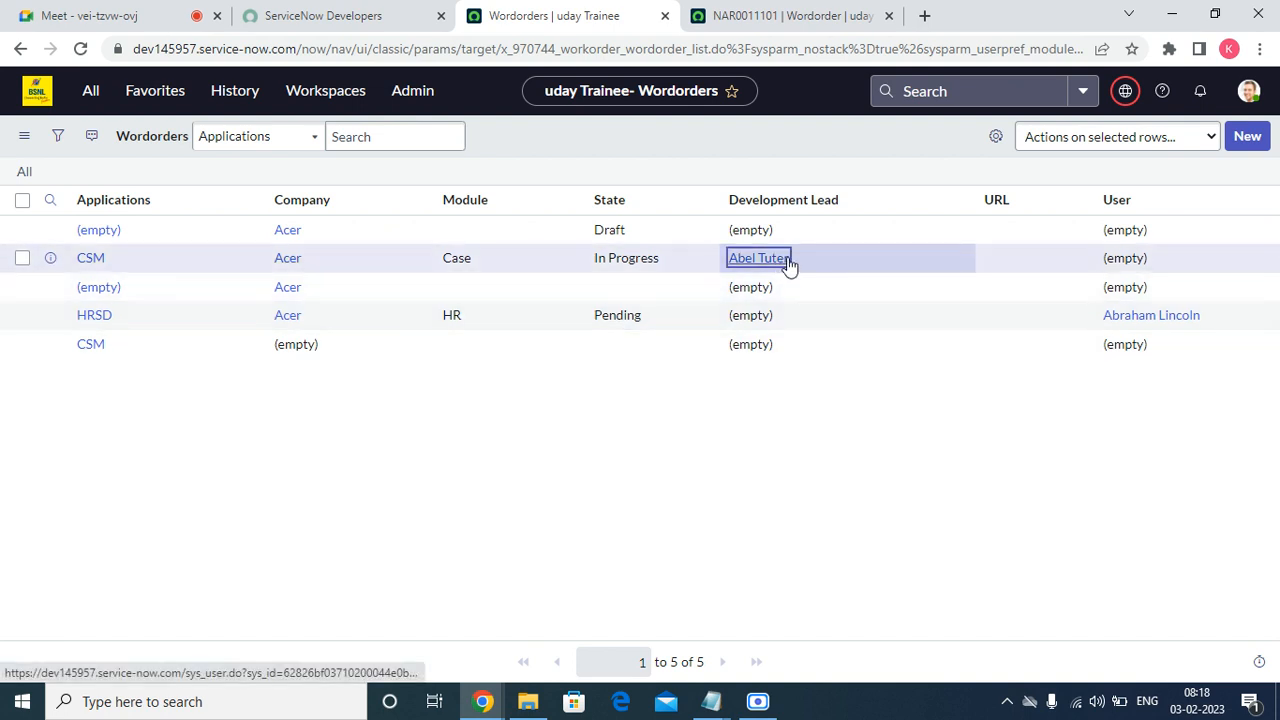
{"action": "left_click", "coordinate": [661, 258]}
{"action": "left_click", "coordinate": [786, 262]}
{"action": "left_click", "coordinate": [801, 262]}
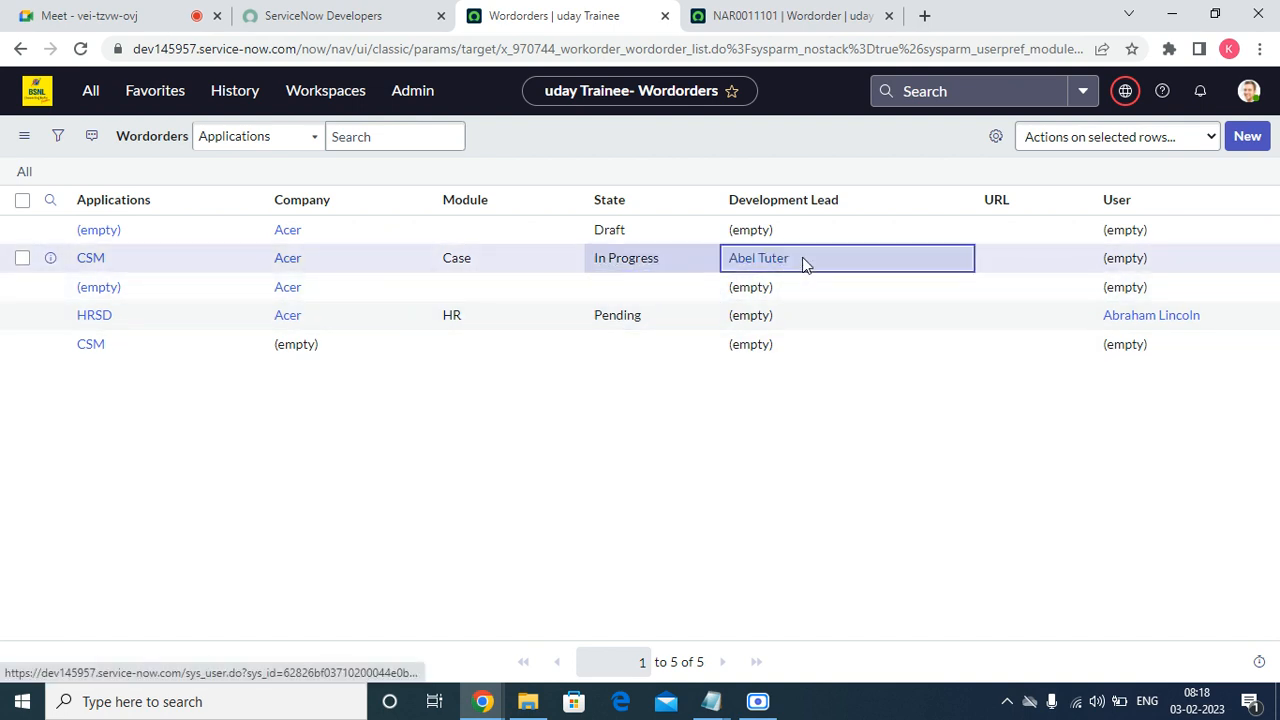
{"action": "left_click", "coordinate": [786, 260]}
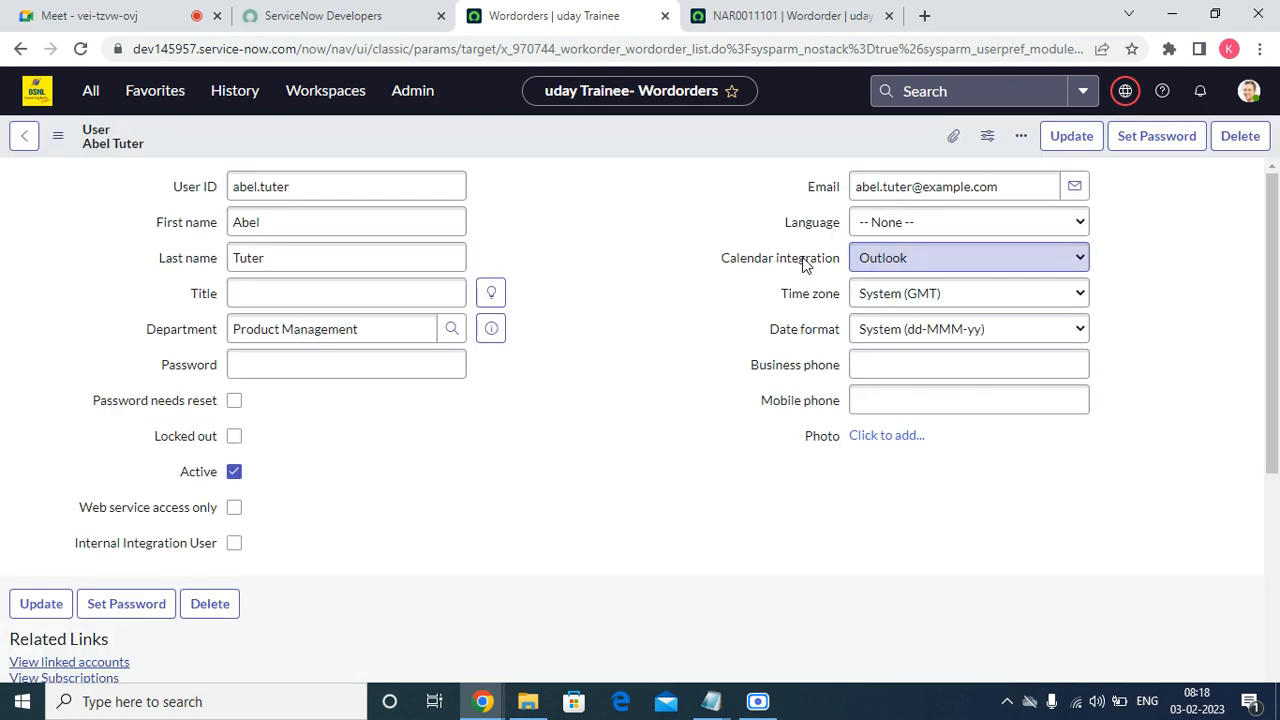
{"action": "left_click", "coordinate": [21, 49]}
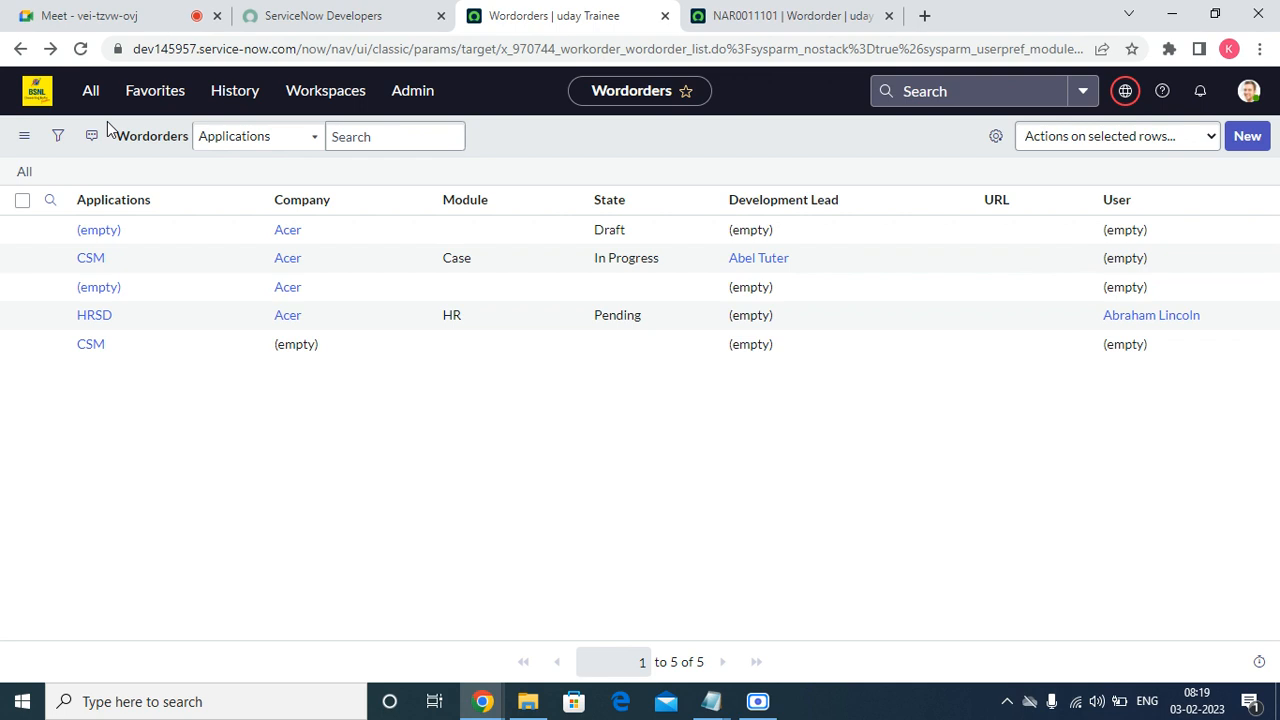
{"action": "right_click", "coordinate": [110, 130]}
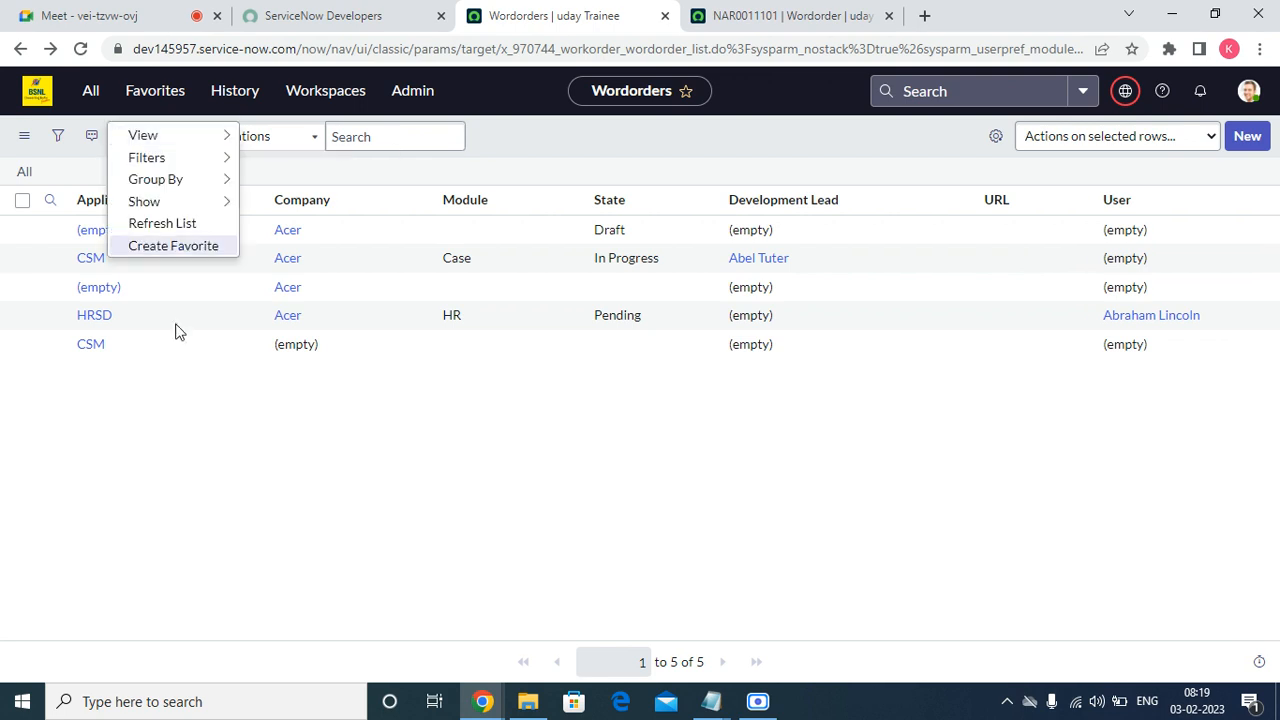
Clear the Development Lead value of the CSM work order with the Case module directly in the list and save it
{"action": "left_click", "coordinate": [853, 267]}
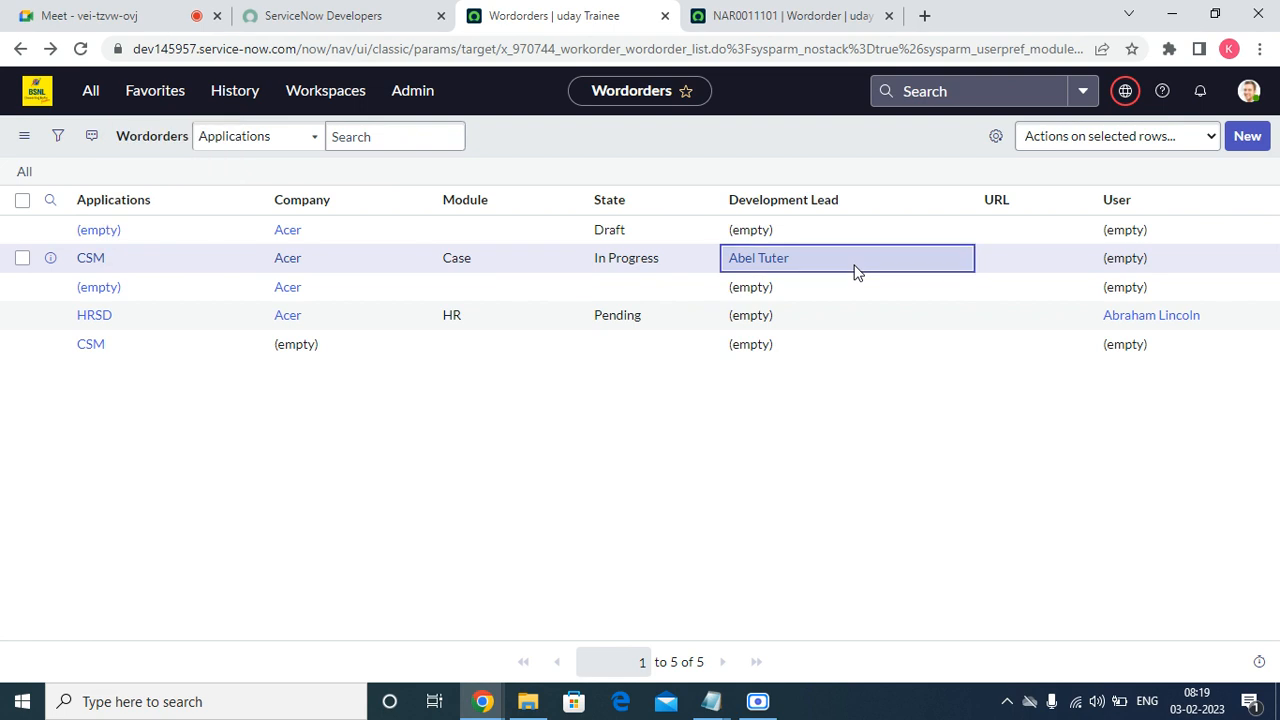
{"action": "double_click", "coordinate": [855, 271]}
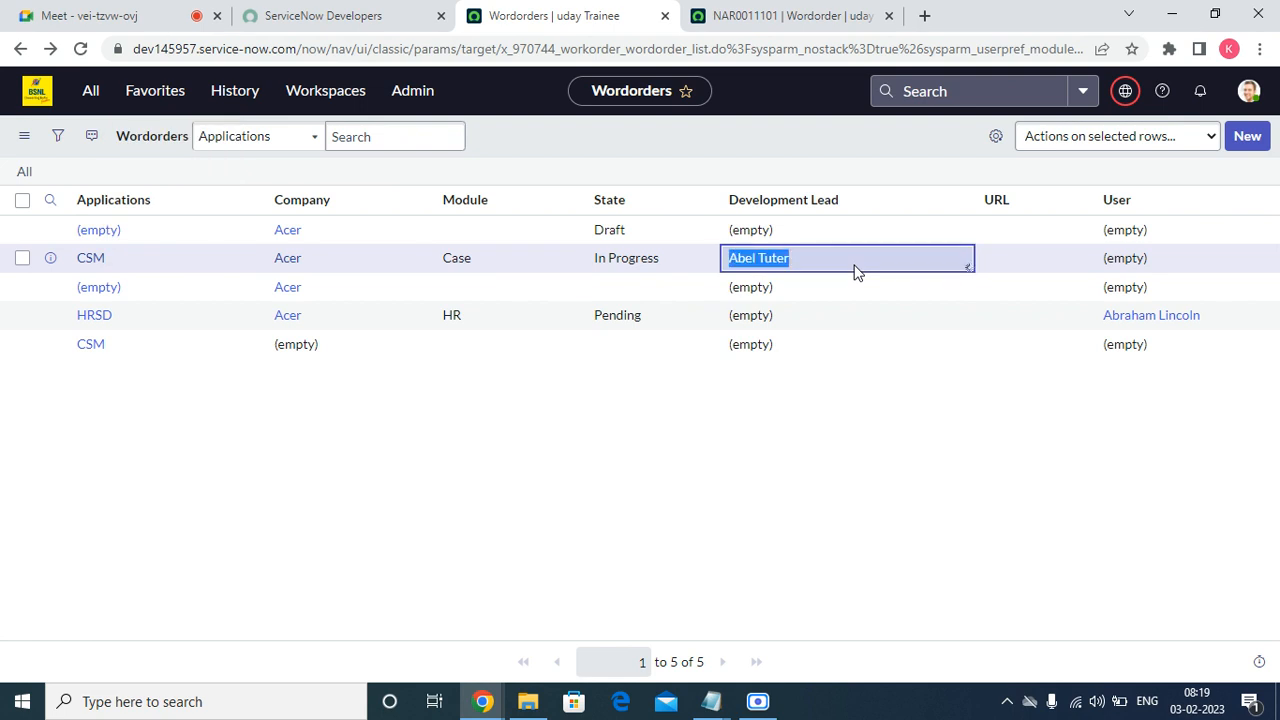
{"action": "left_click", "coordinate": [855, 268]}
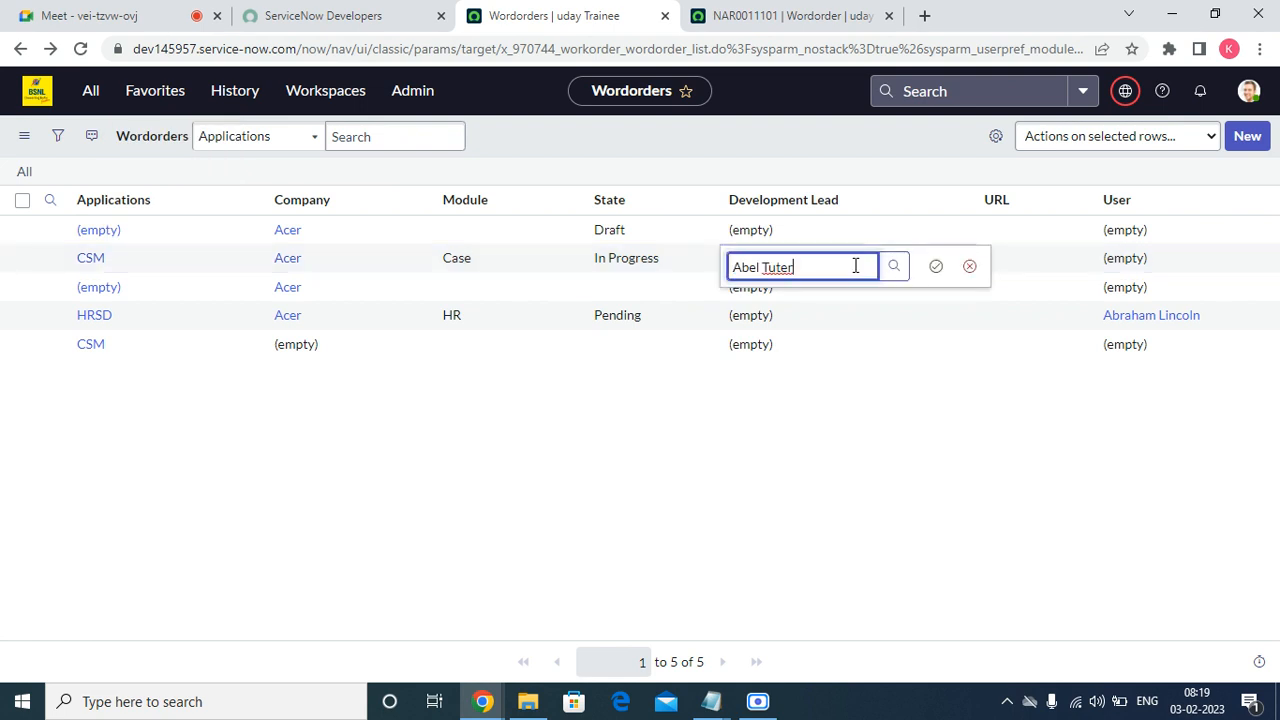
{"action": "double_click", "coordinate": [855, 265]}
{"action": "key", "text": "BackSpace"}
{"action": "key", "text": "BackSpace"}
{"action": "key", "text": "BackSpace"}
{"action": "key", "text": "BackSpace"}
{"action": "key", "text": "BackSpace"}
{"action": "key", "text": "BackSpace"}
{"action": "left_click", "coordinate": [938, 267]}
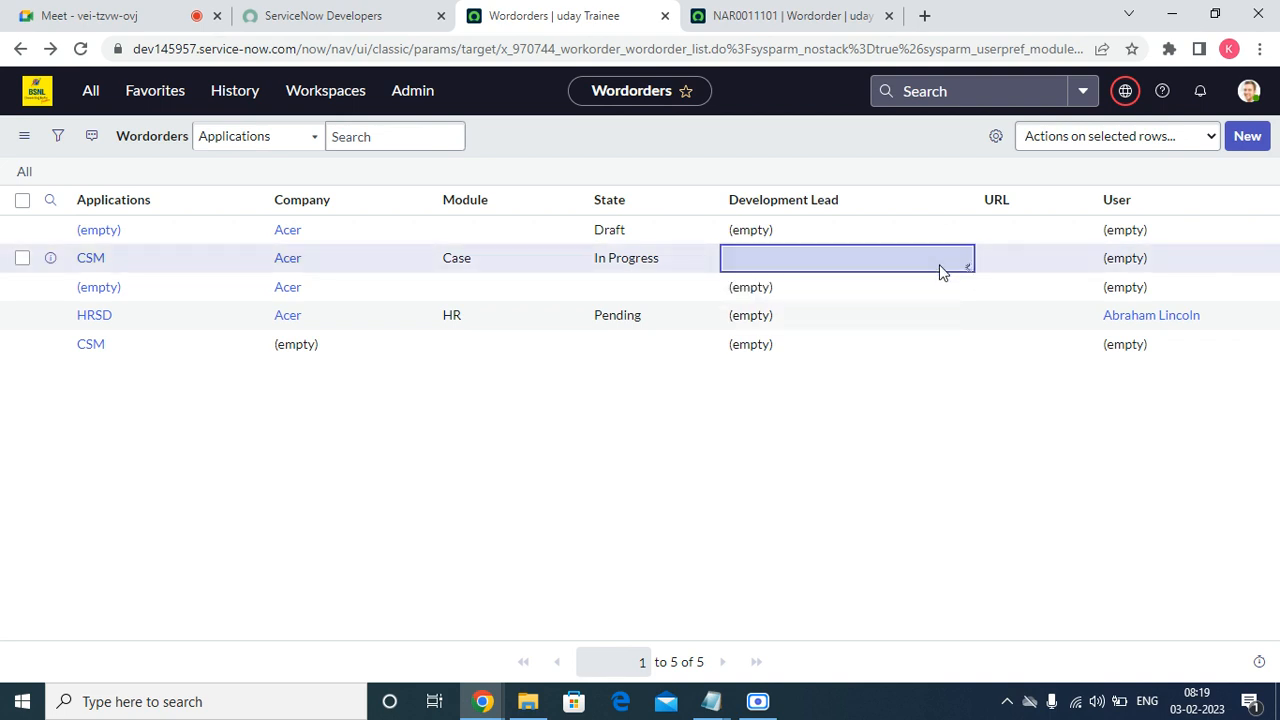
{"action": "left_click", "coordinate": [678, 262]}
{"action": "double_click", "coordinate": [678, 262]}
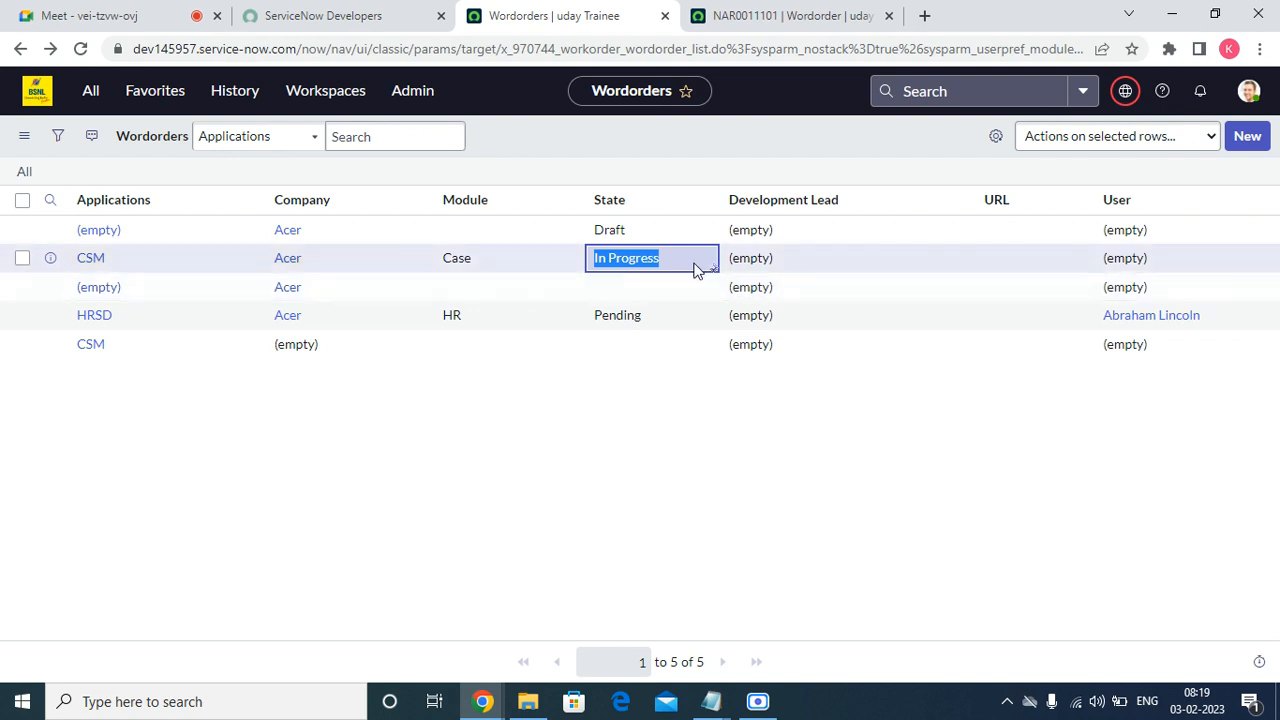
{"action": "left_click", "coordinate": [694, 263]}
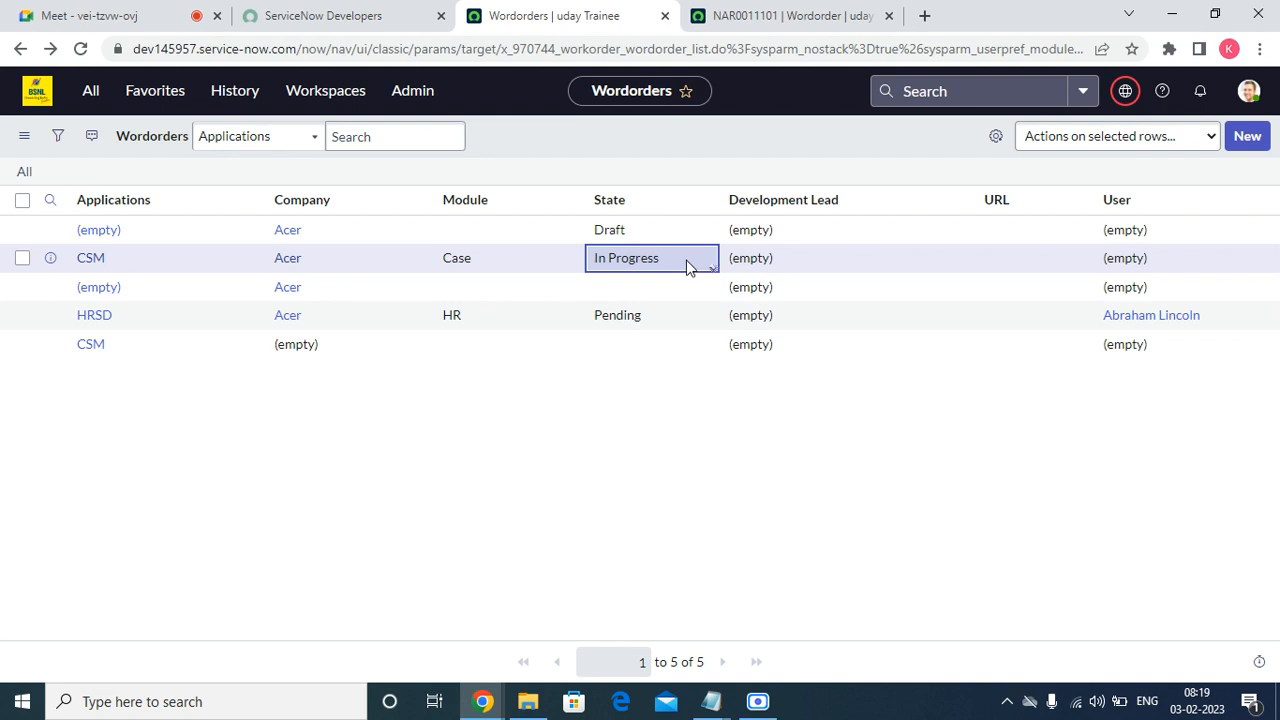
{"action": "right_click", "coordinate": [686, 262]}
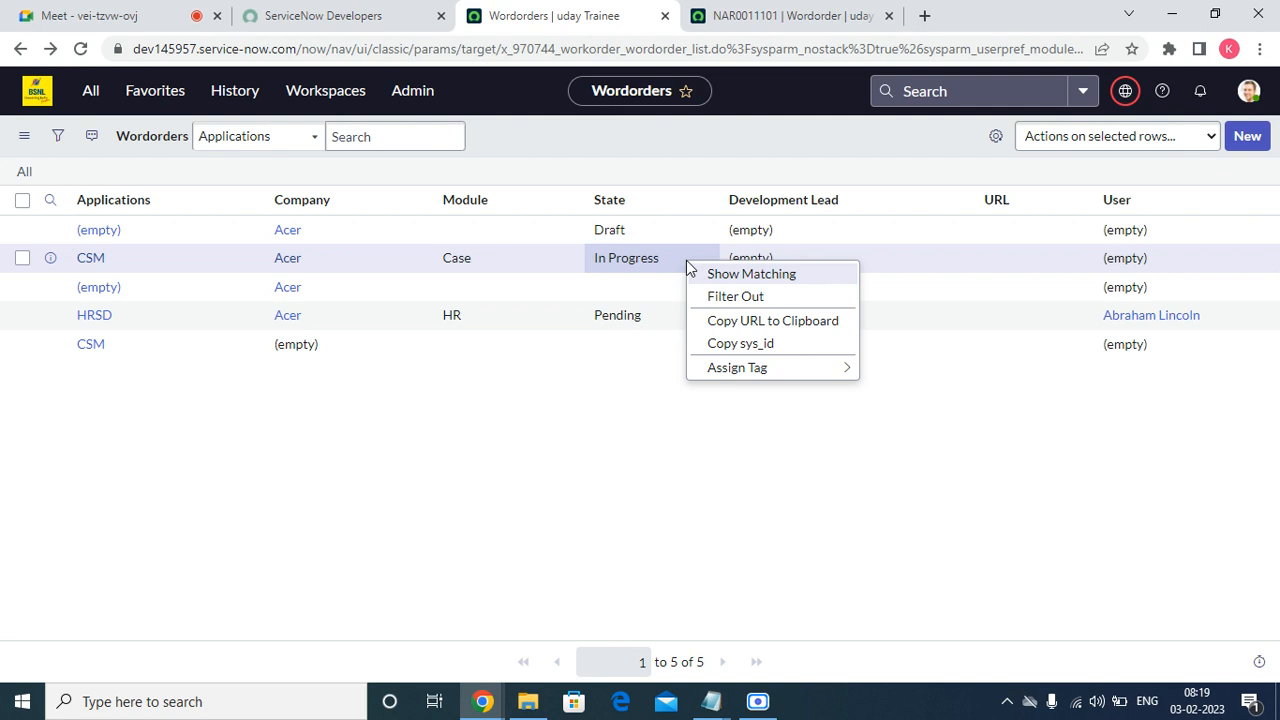
{"action": "left_click", "coordinate": [620, 420]}
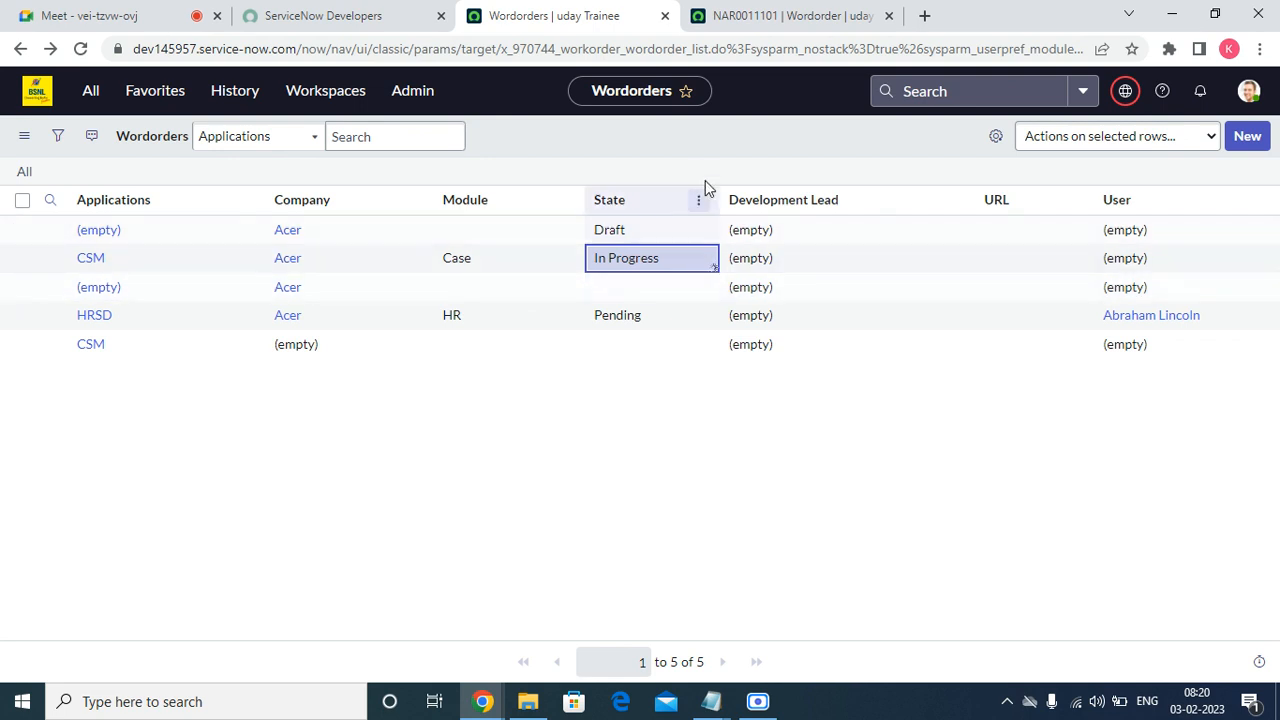
Refresh the Wordorders list and set the State of the third work order to Developement directly in the list
{"action": "right_click", "coordinate": [700, 152]}
{"action": "left_click", "coordinate": [772, 250]}
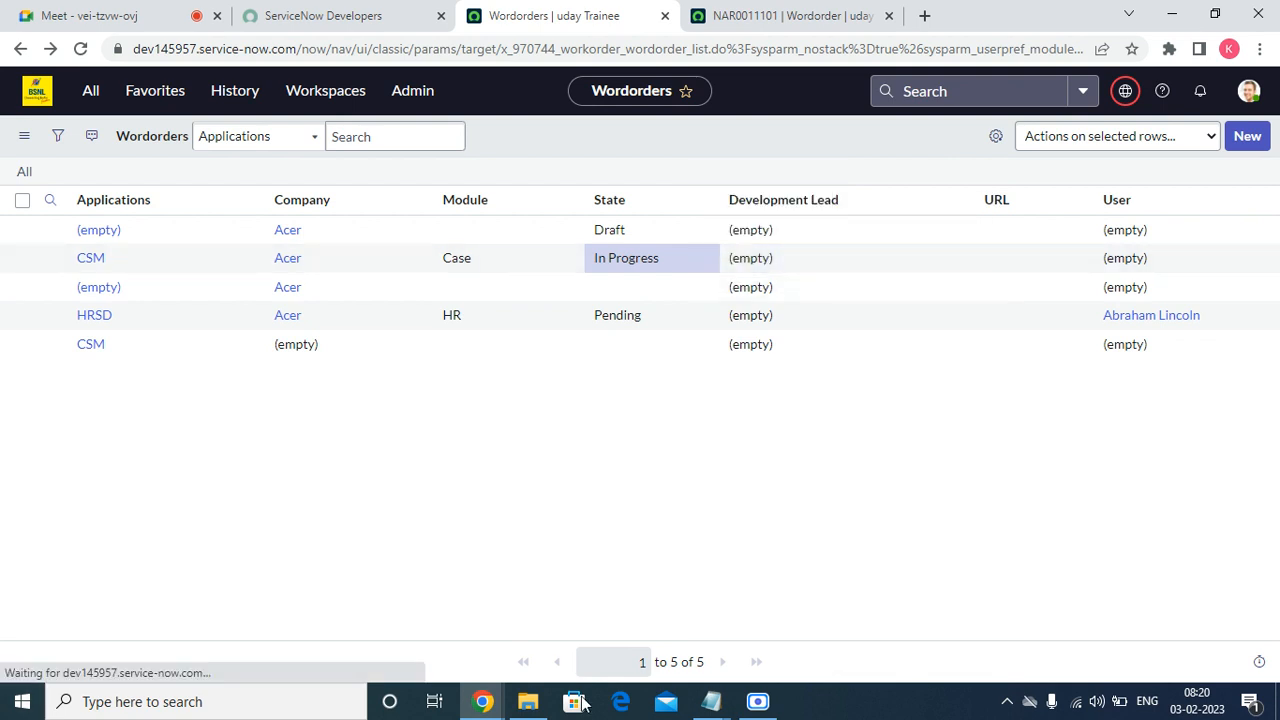
{"action": "left_click", "coordinate": [669, 257]}
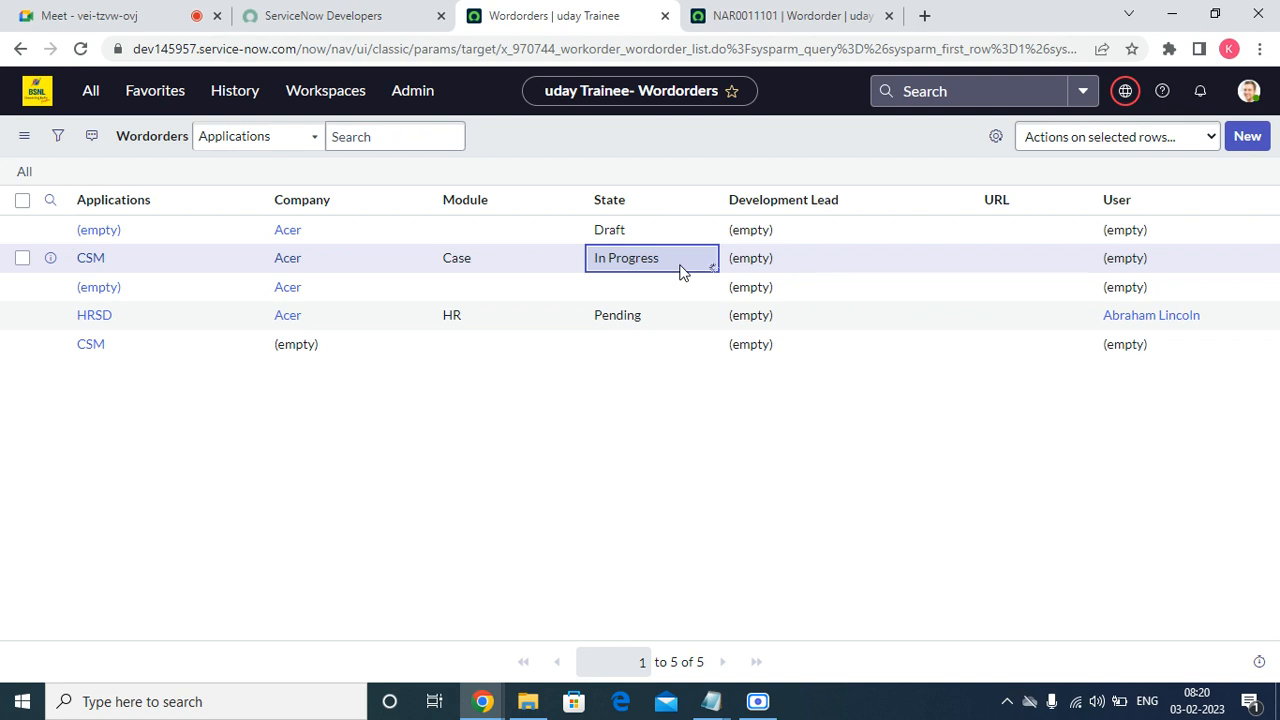
{"action": "left_click", "coordinate": [649, 292]}
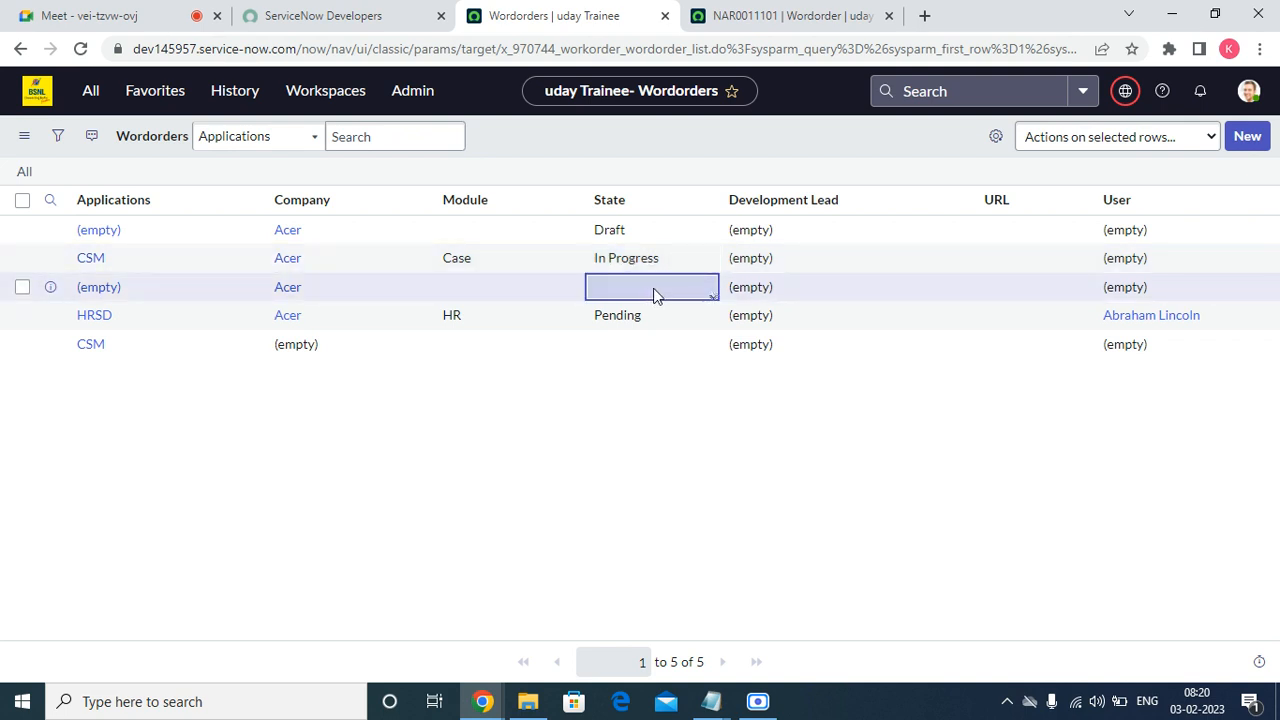
{"action": "double_click", "coordinate": [700, 297]}
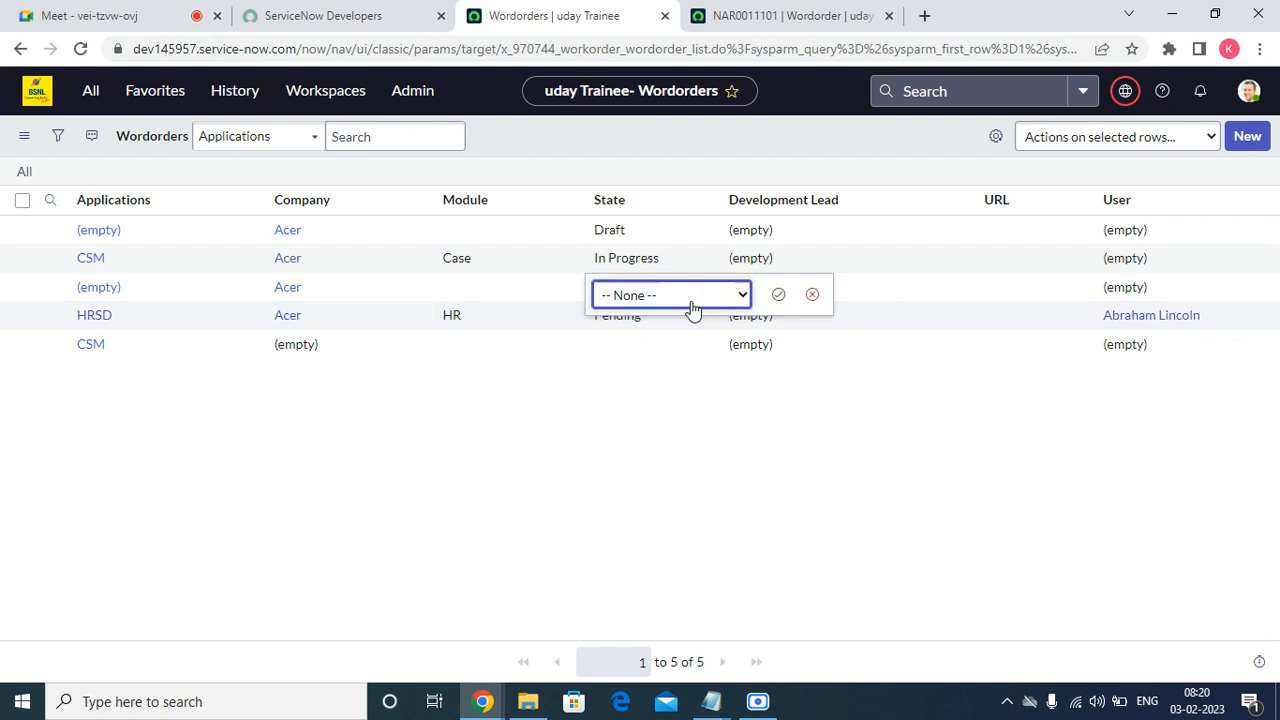
{"action": "left_click", "coordinate": [688, 300]}
{"action": "left_click", "coordinate": [671, 404]}
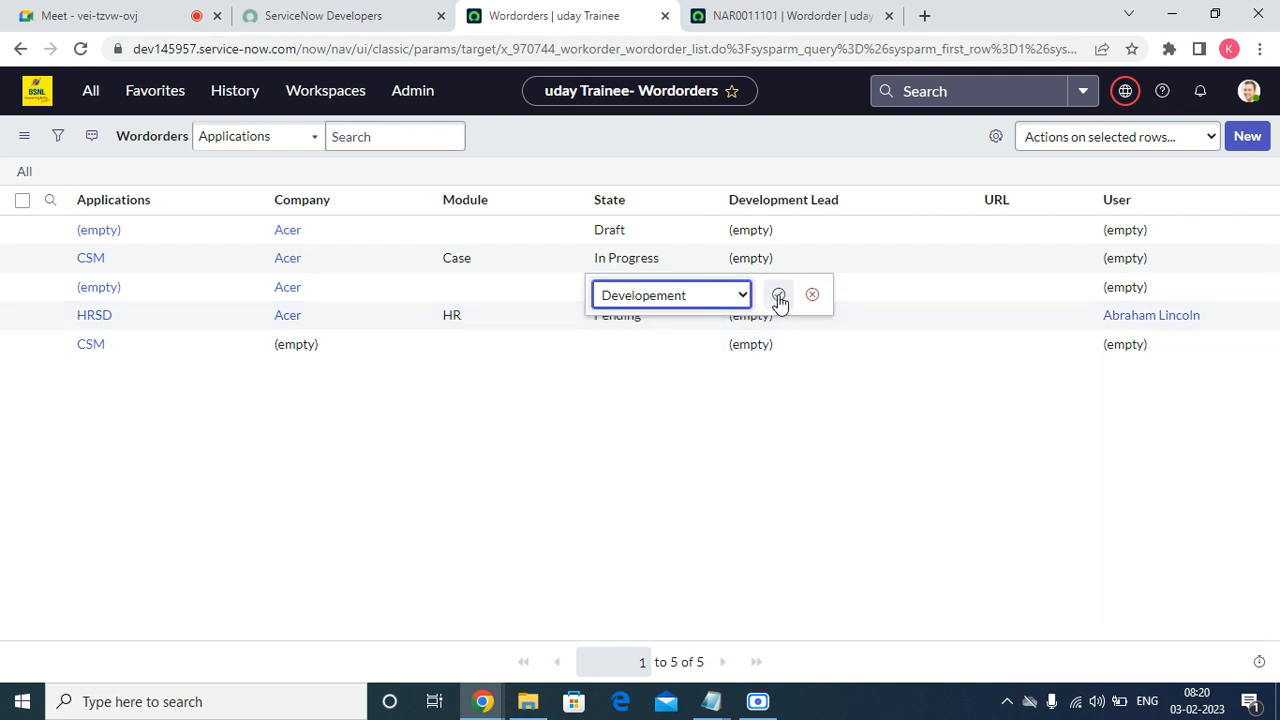
{"action": "left_click", "coordinate": [778, 295]}
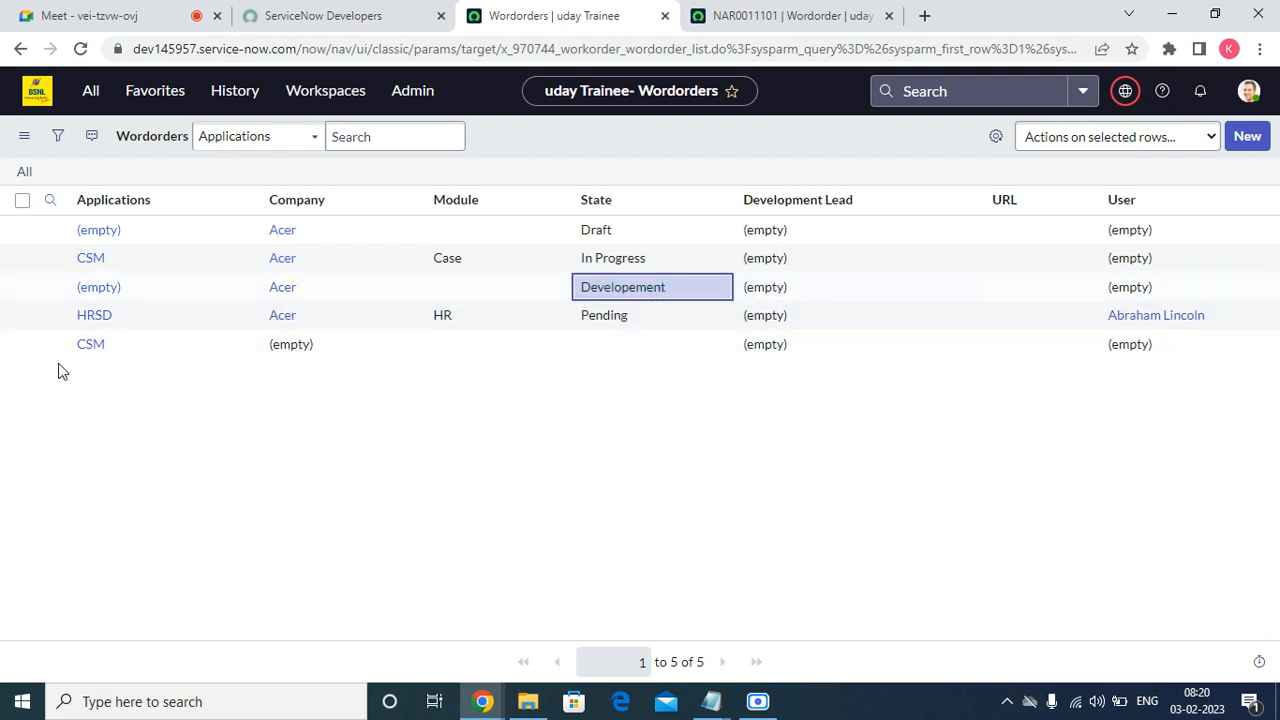
Open the third work order in a new browser tab and close the CSM record's tab, discarding its unsaved changes
{"action": "right_click", "coordinate": [51, 287]}
{"action": "left_click", "coordinate": [120, 299]}
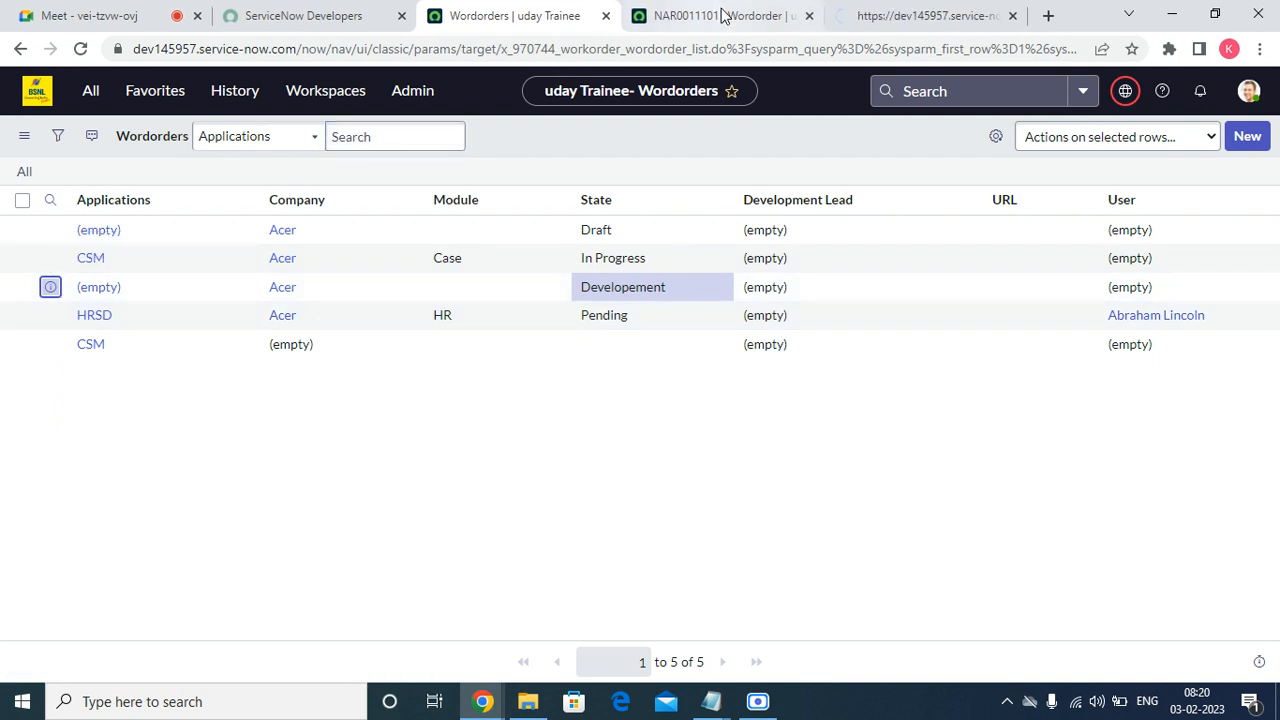
{"action": "left_click", "coordinate": [722, 15]}
{"action": "left_click", "coordinate": [809, 16]}
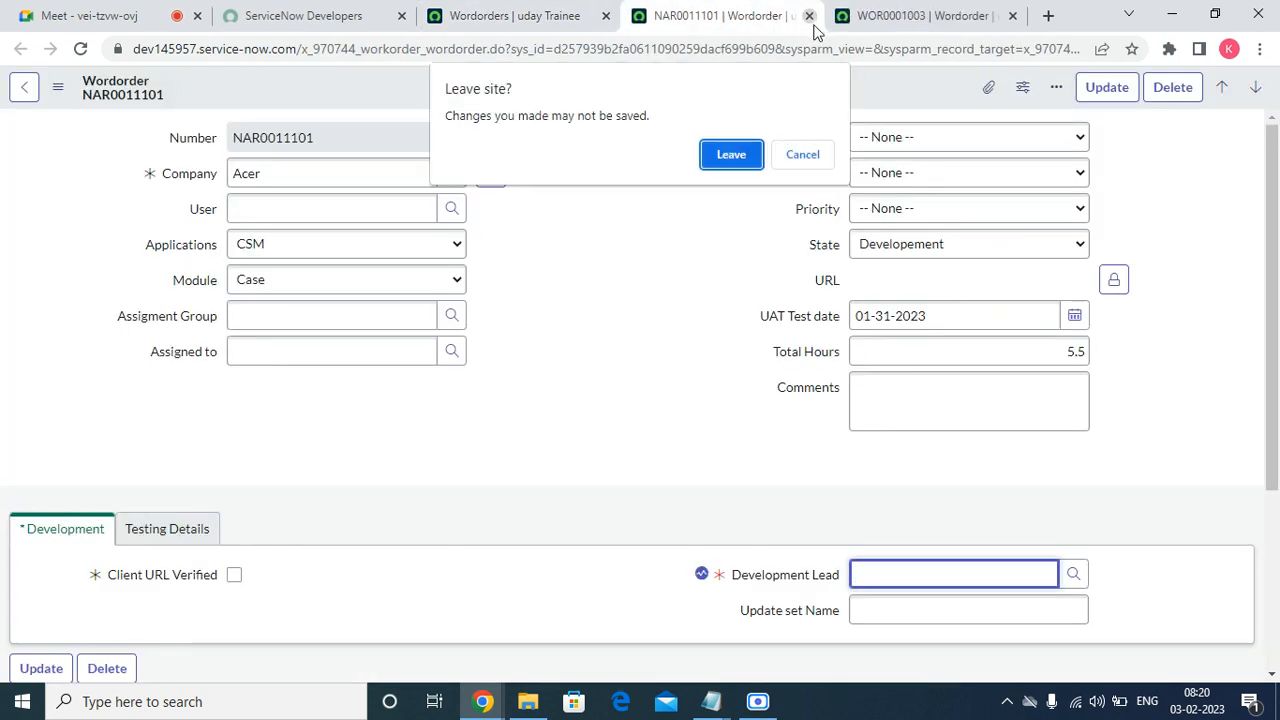
{"action": "left_click", "coordinate": [748, 160]}
Compare the Development Lead field on the third work order's form with the Development Lead column in the Wordorders list
{"action": "left_click", "coordinate": [866, 583]}
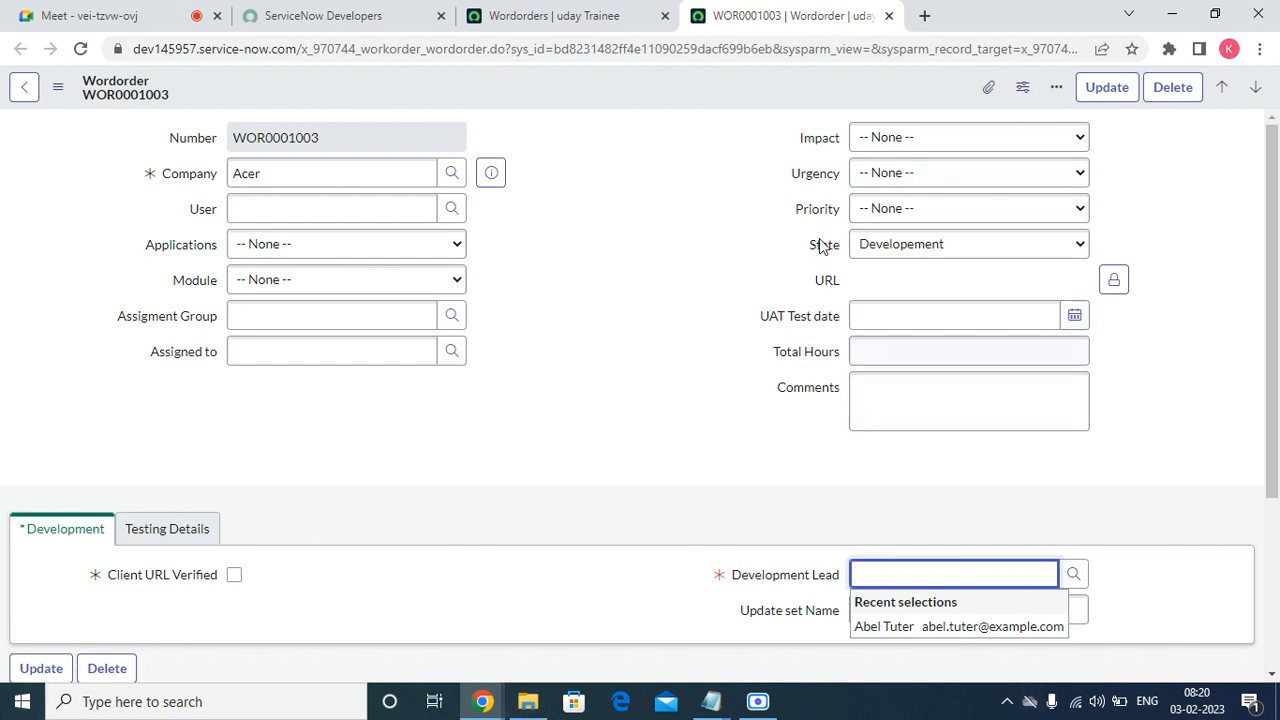
{"action": "left_click", "coordinate": [589, 12]}
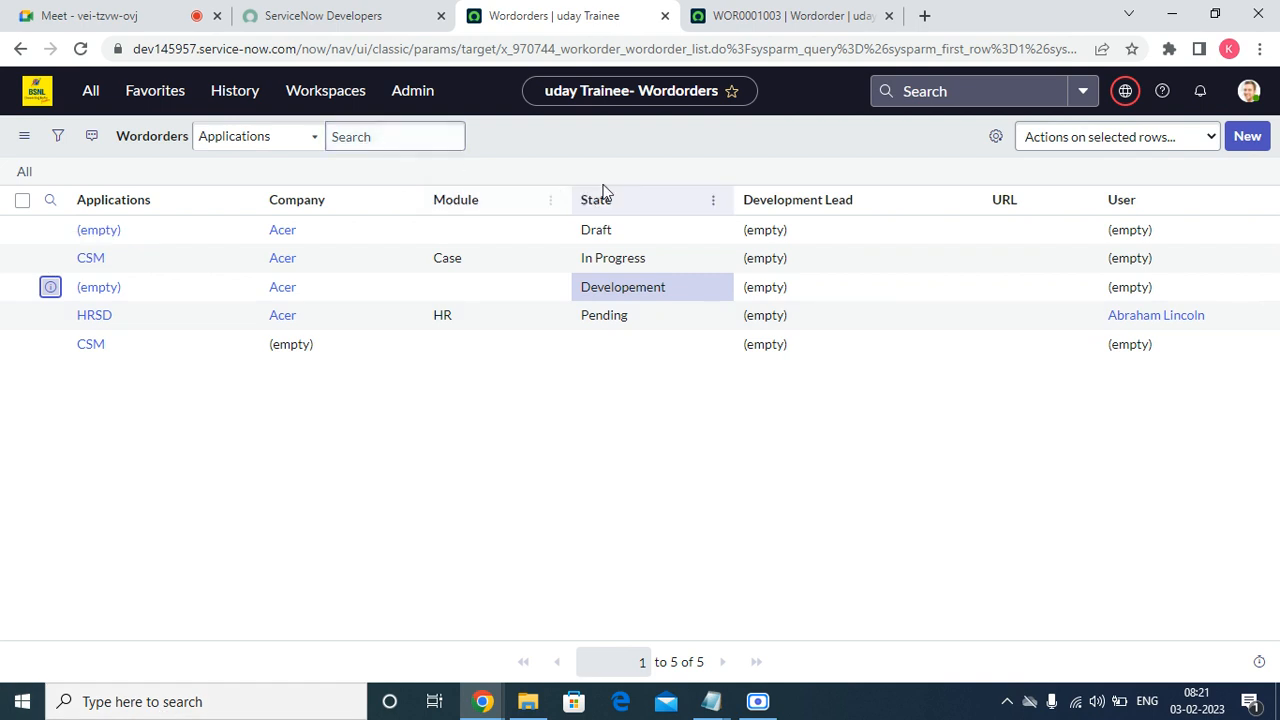
{"action": "left_click", "coordinate": [756, 16]}
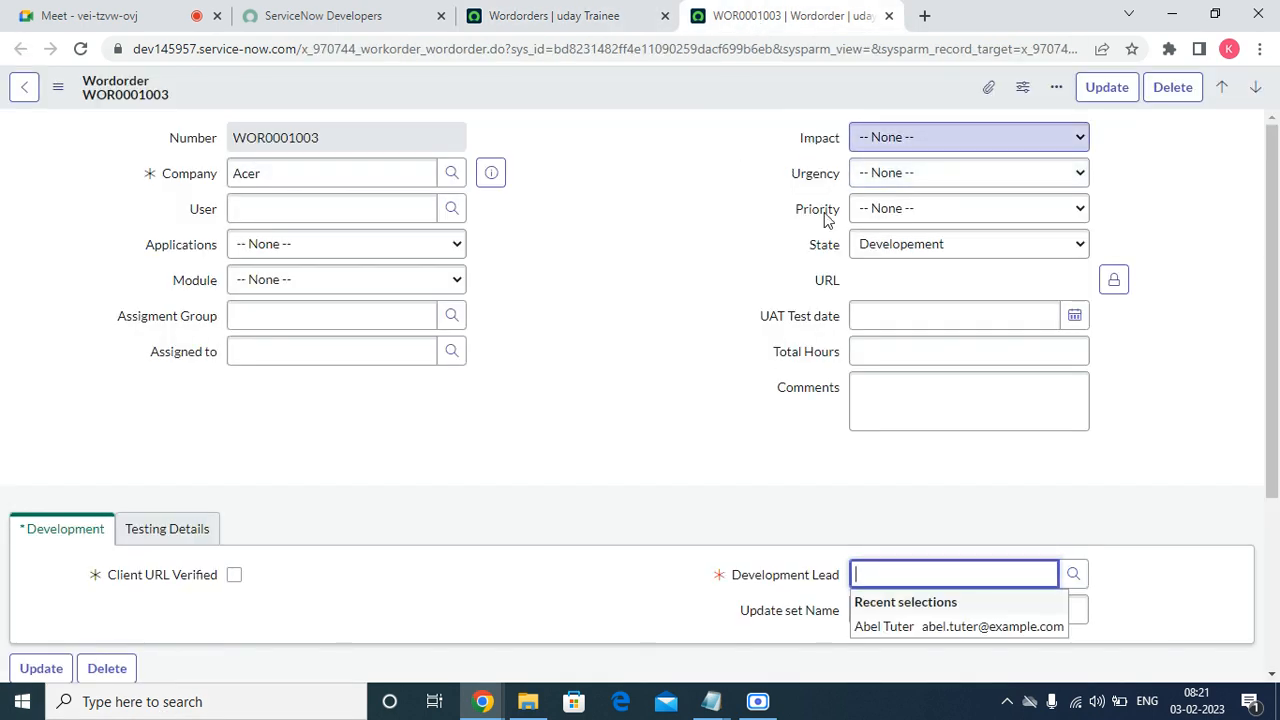
Open the data policies configured for the Wordorder table and highlight the sys_data_policy2 table name in the page address
{"action": "left_click", "coordinate": [548, 88]}
{"action": "right_click", "coordinate": [548, 88]}
{"action": "mouse_move", "coordinate": [672, 168]}
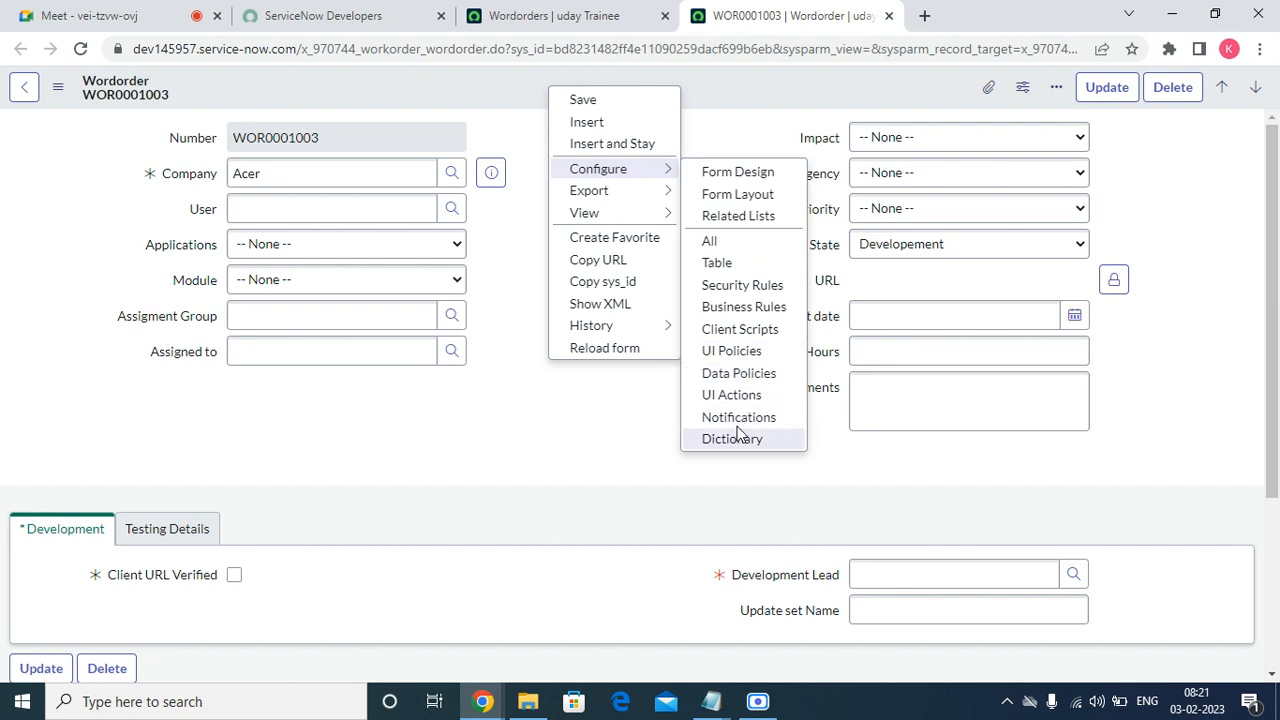
{"action": "left_click", "coordinate": [763, 376]}
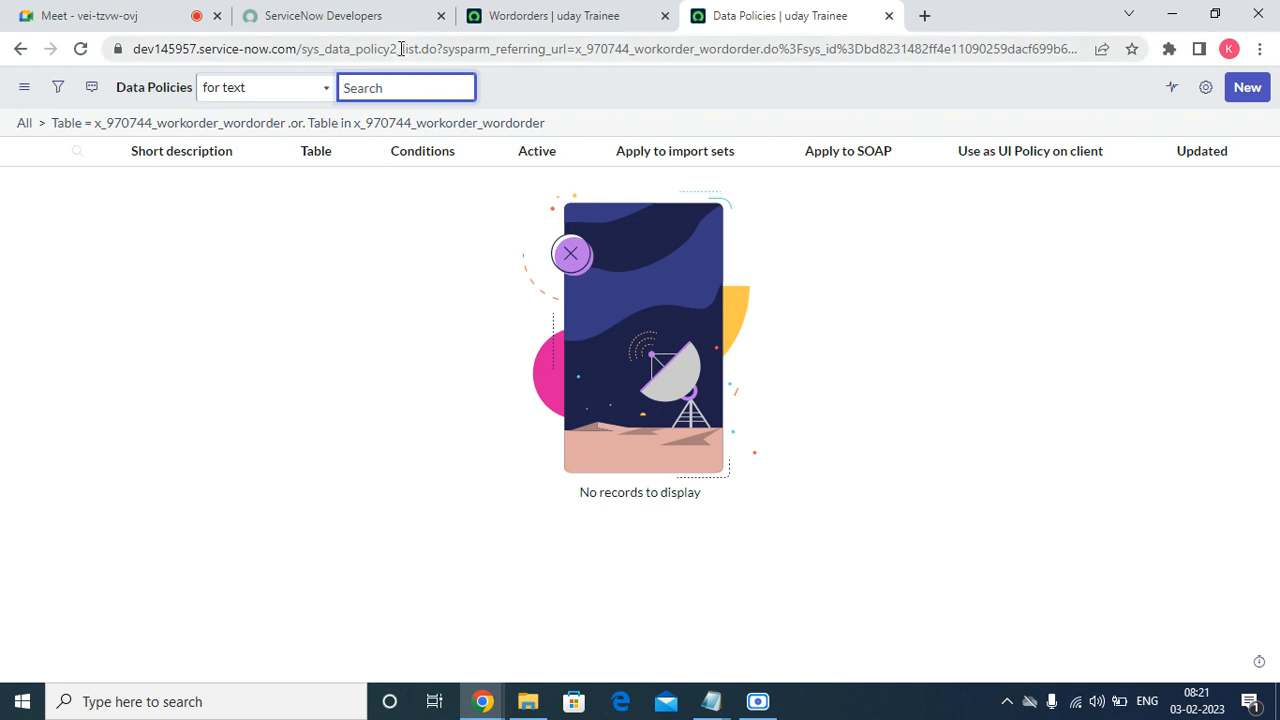
{"action": "left_click_drag", "start_coordinate": [400, 49], "coordinate": [308, 55]}
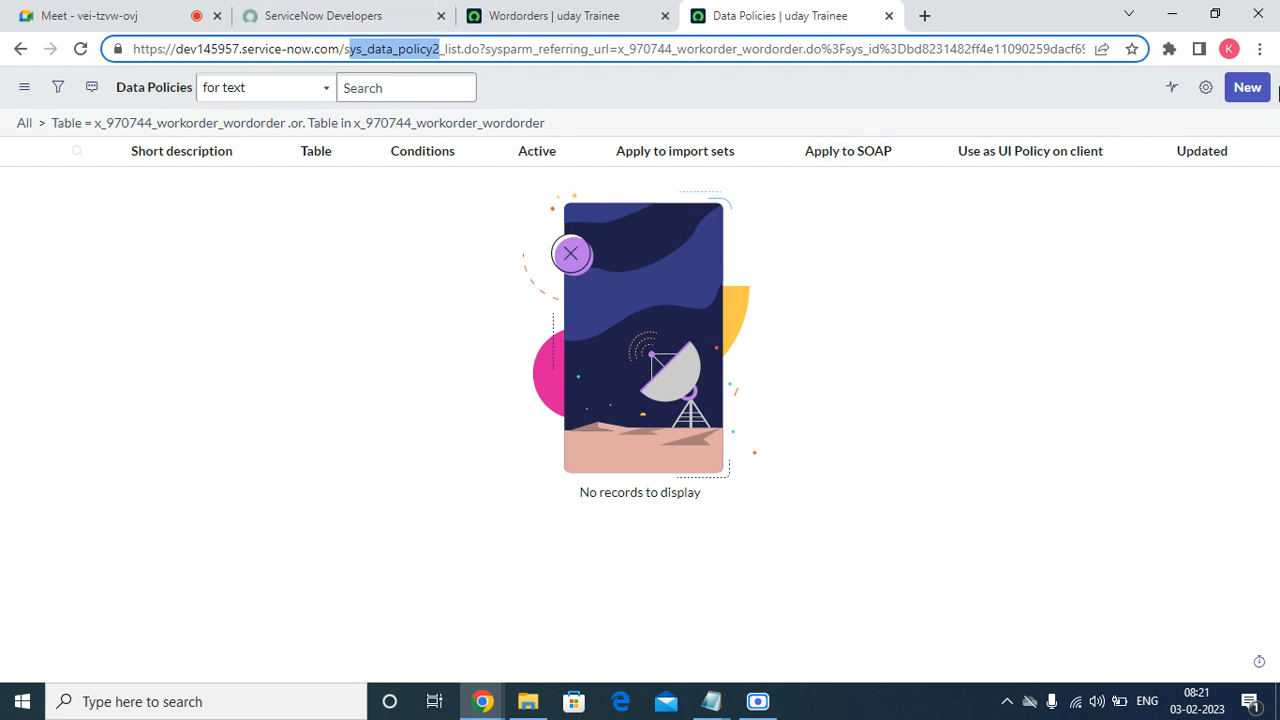
Start a new data policy for the Wordorder table with the short description "Development details mandatory"
{"action": "left_click", "coordinate": [1250, 88]}
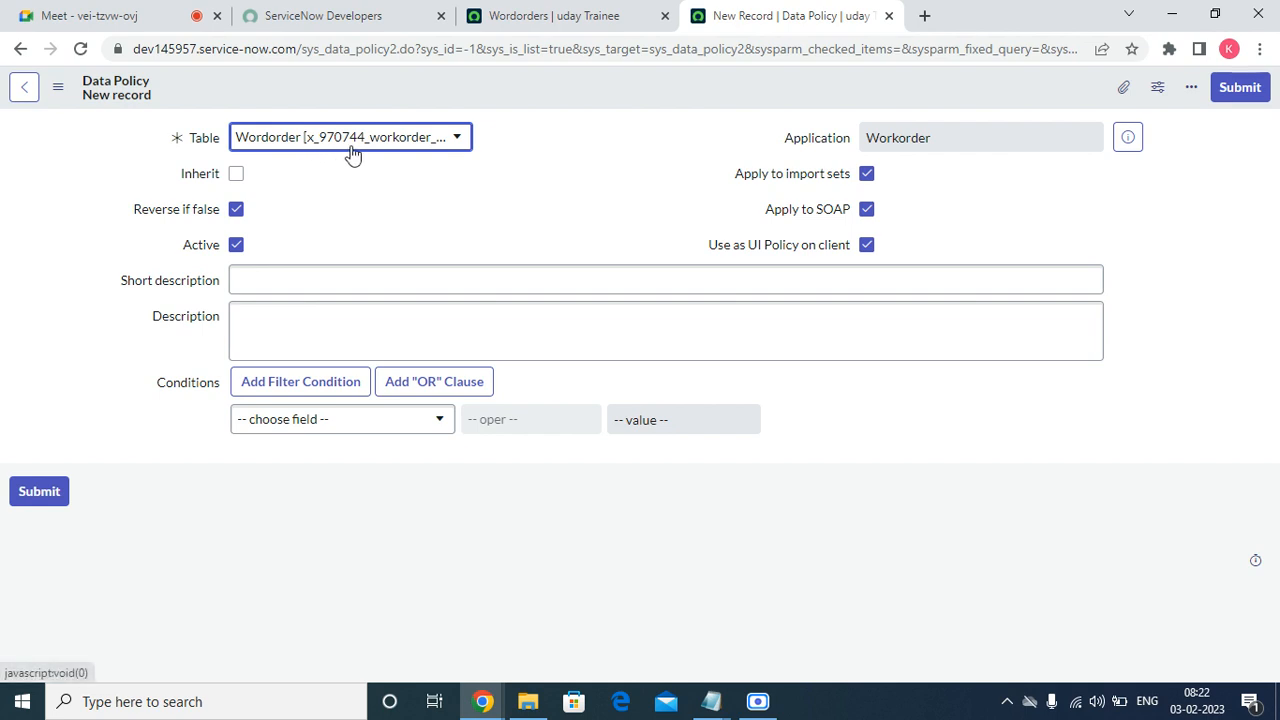
{"action": "left_click", "coordinate": [288, 283]}
{"action": "type", "text": "Debe"}
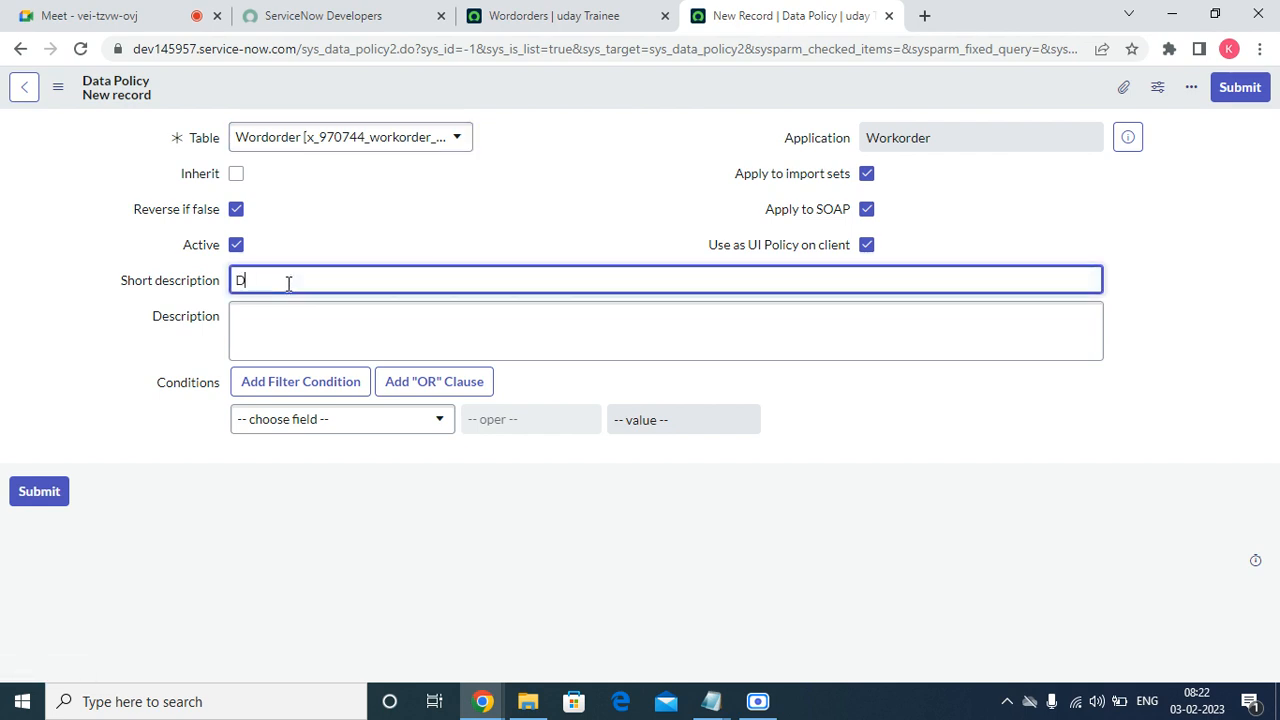
{"action": "key", "text": "BackSpace"}
{"action": "key", "text": "BackSpace"}
{"action": "type", "text": "elop"}
{"action": "type", "text": "ert"}
{"action": "key", "text": "BackSpace"}
{"action": "key", "text": "BackSpace"}
{"action": "key", "text": "BackSpace"}
{"action": "key", "text": "BackSpace"}
{"action": "key", "text": "BackSpace"}
{"action": "key", "text": "BackSpace"}
{"action": "key", "text": "BackSpace"}
{"action": "type", "text": "velopment details"}
{"action": "type", "text": "anda"}
{"action": "key", "text": "BackSpace"}
{"action": "key", "text": "BackSpace"}
{"action": "key", "text": "BackSpace"}
{"action": "key", "text": "BackSpace"}
{"action": "type", "text": "mandatory"}
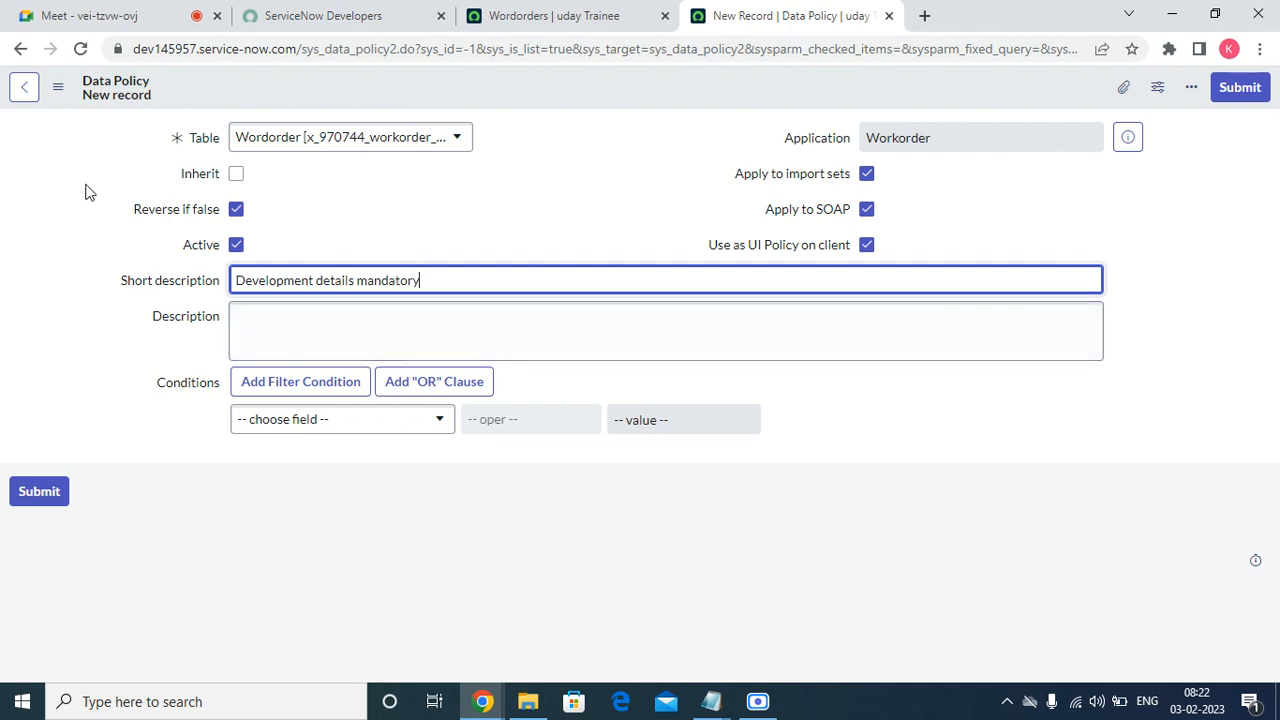
Highlight the Inherit, Reverse if false, Active and Apply to import sets options on the new data policy form
{"action": "left_click", "coordinate": [175, 188]}
{"action": "left_click_drag", "start_coordinate": [175, 188], "coordinate": [211, 181]}
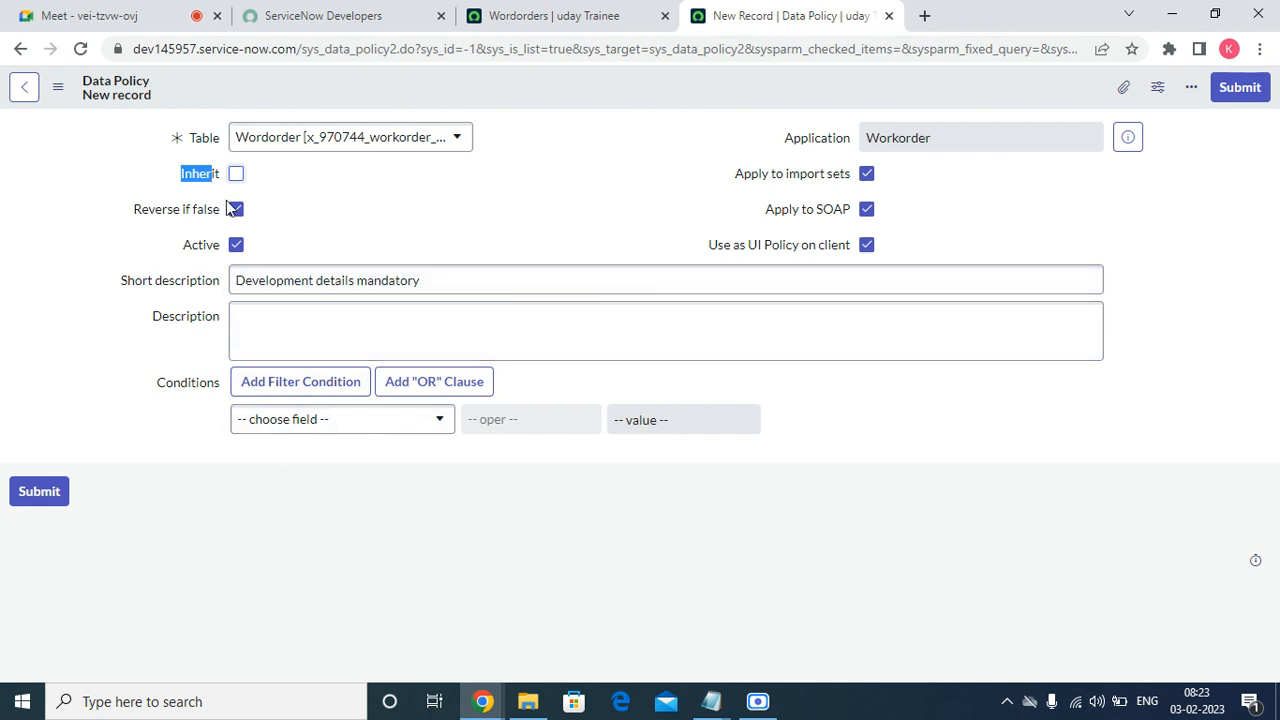
{"action": "mouse_move", "coordinate": [139, 214]}
{"action": "left_click_drag", "start_coordinate": [132, 224], "coordinate": [237, 250]}
{"action": "left_click_drag", "start_coordinate": [735, 192], "coordinate": [743, 206]}
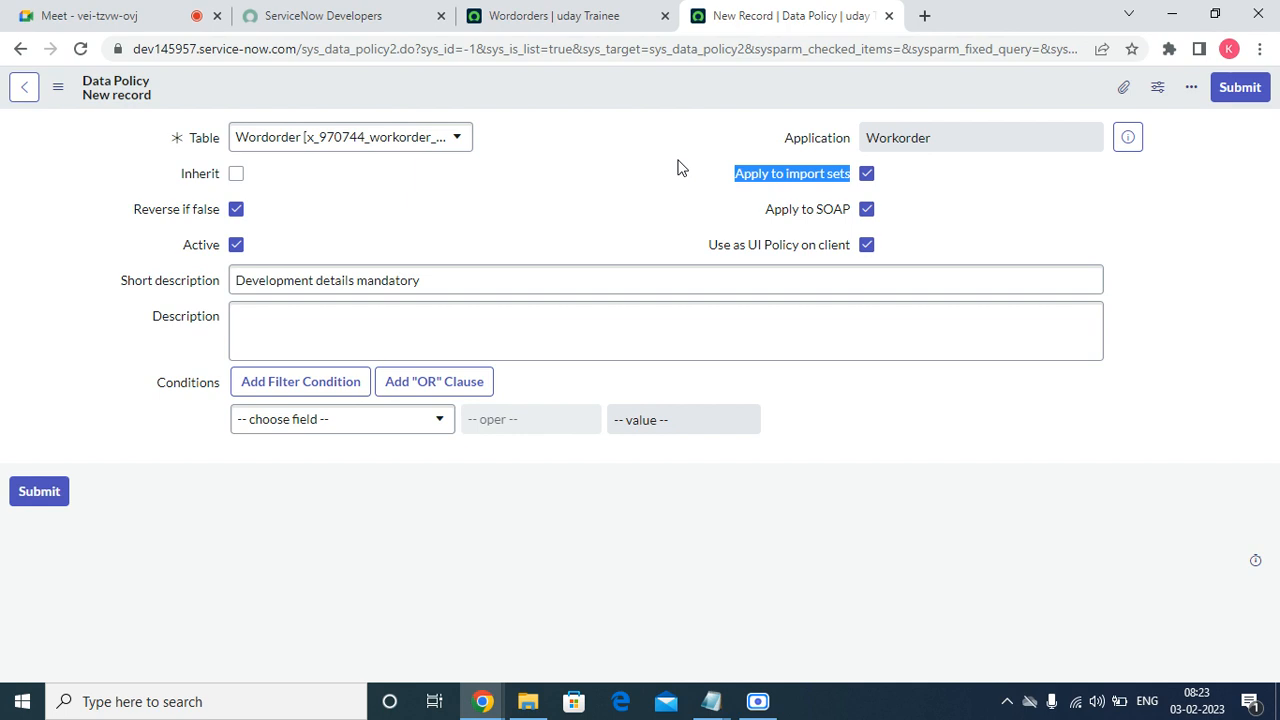
Add the condition State is Developement to the data policy and save the record, keeping its form open
{"action": "left_click", "coordinate": [381, 432]}
{"action": "type", "text": "sta"}
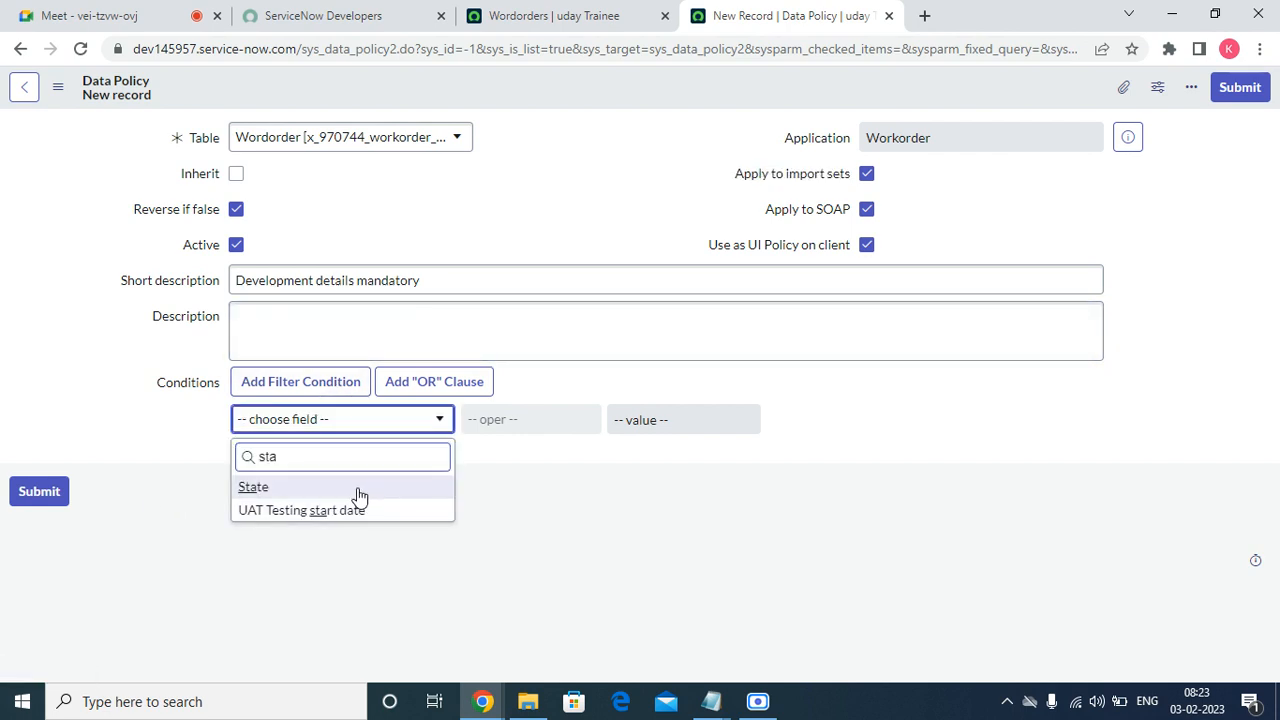
{"action": "left_click", "coordinate": [250, 488]}
{"action": "left_click", "coordinate": [677, 422]}
{"action": "left_click", "coordinate": [684, 527]}
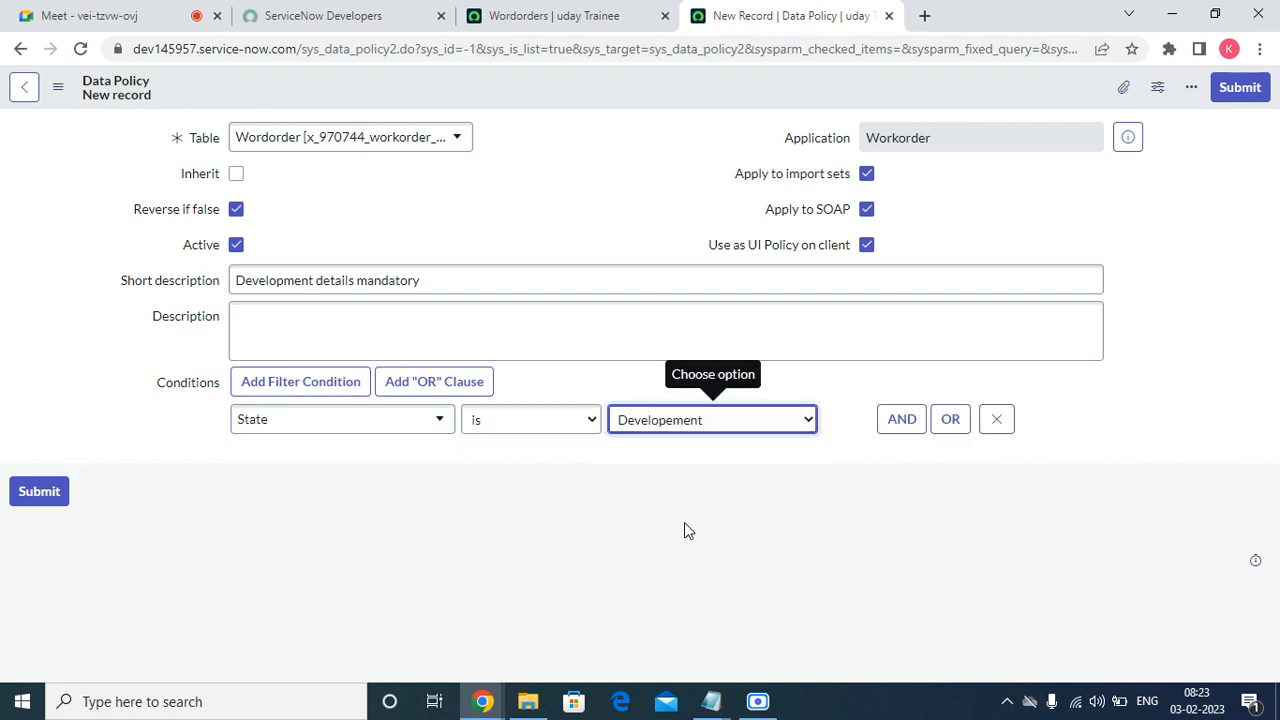
{"action": "right_click", "coordinate": [659, 82]}
{"action": "left_click", "coordinate": [679, 100]}
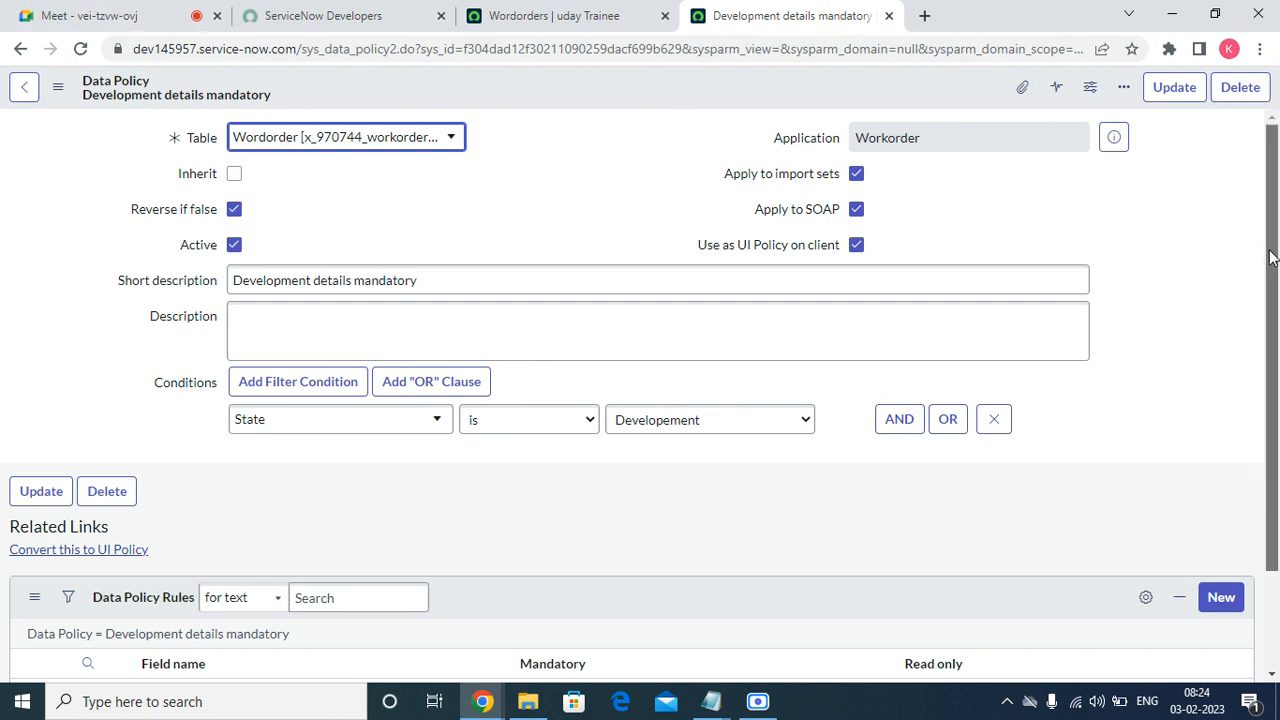
Start a new data policy rule for the Development details mandatory policy and choose Development Lead as its field
{"action": "scroll", "coordinate": [1270, 258], "scroll_direction": "down", "scroll_amount": 2}
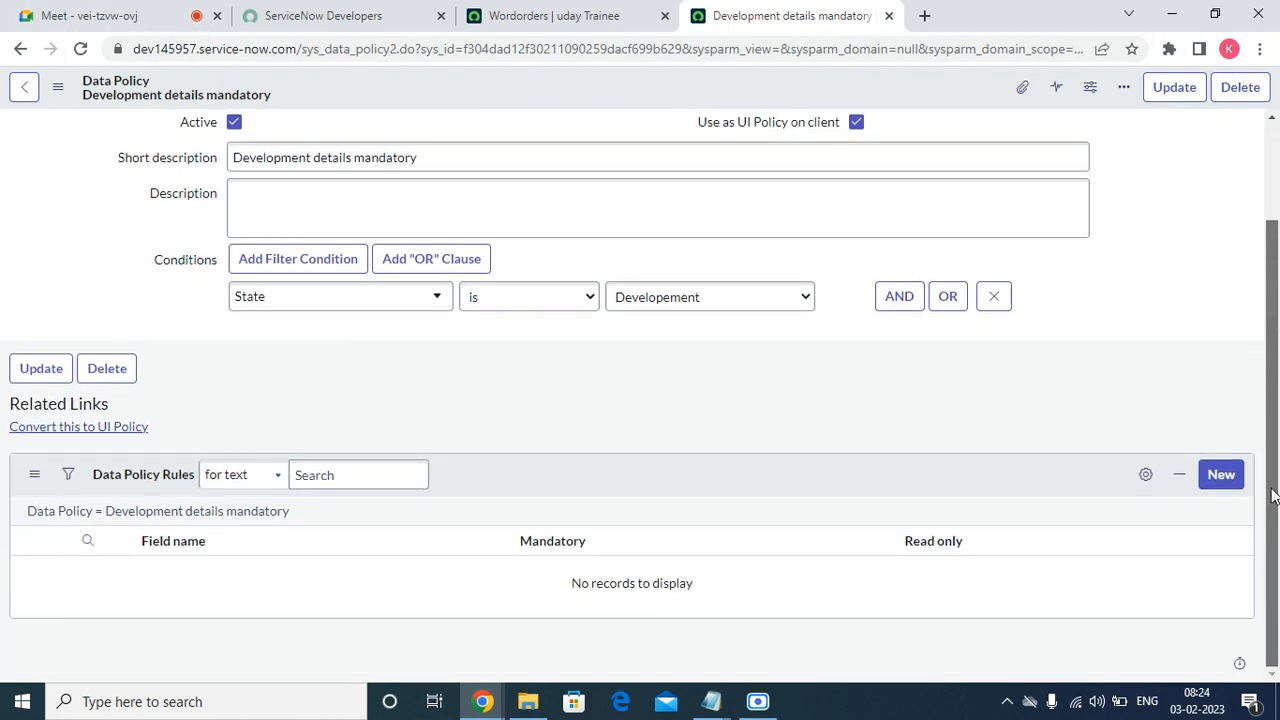
{"action": "left_click", "coordinate": [1222, 476]}
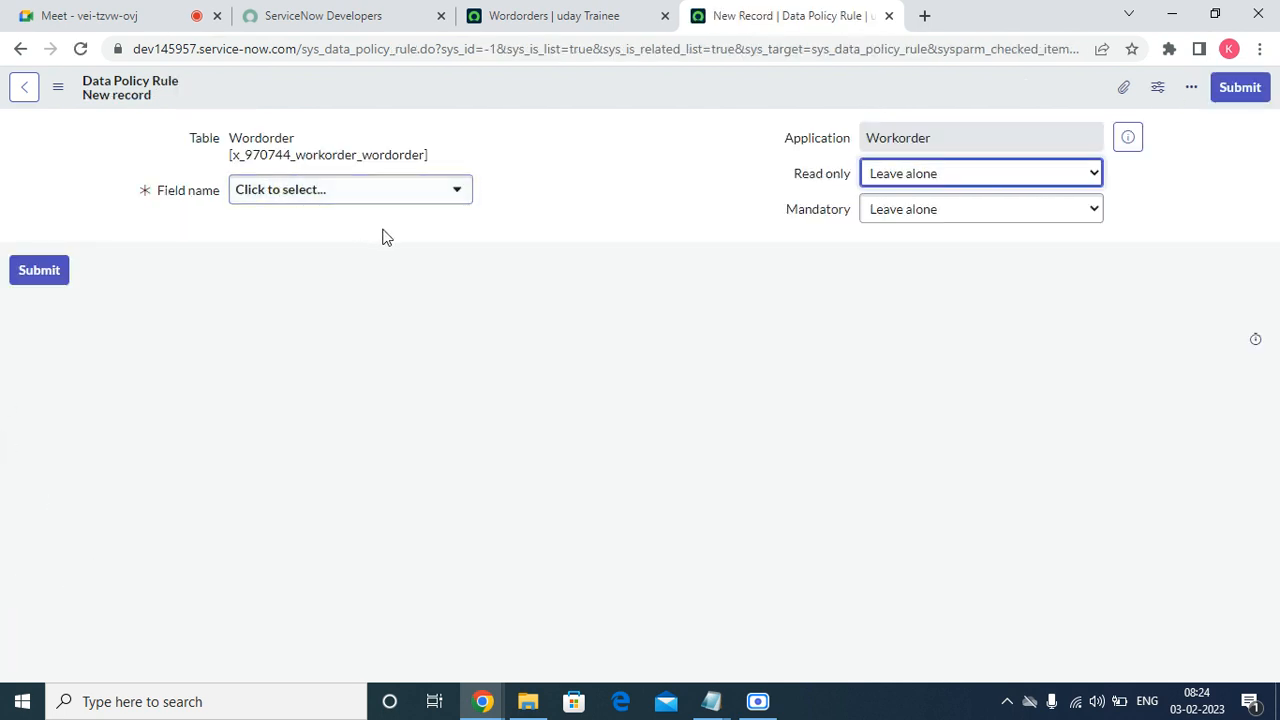
{"action": "left_click", "coordinate": [429, 205]}
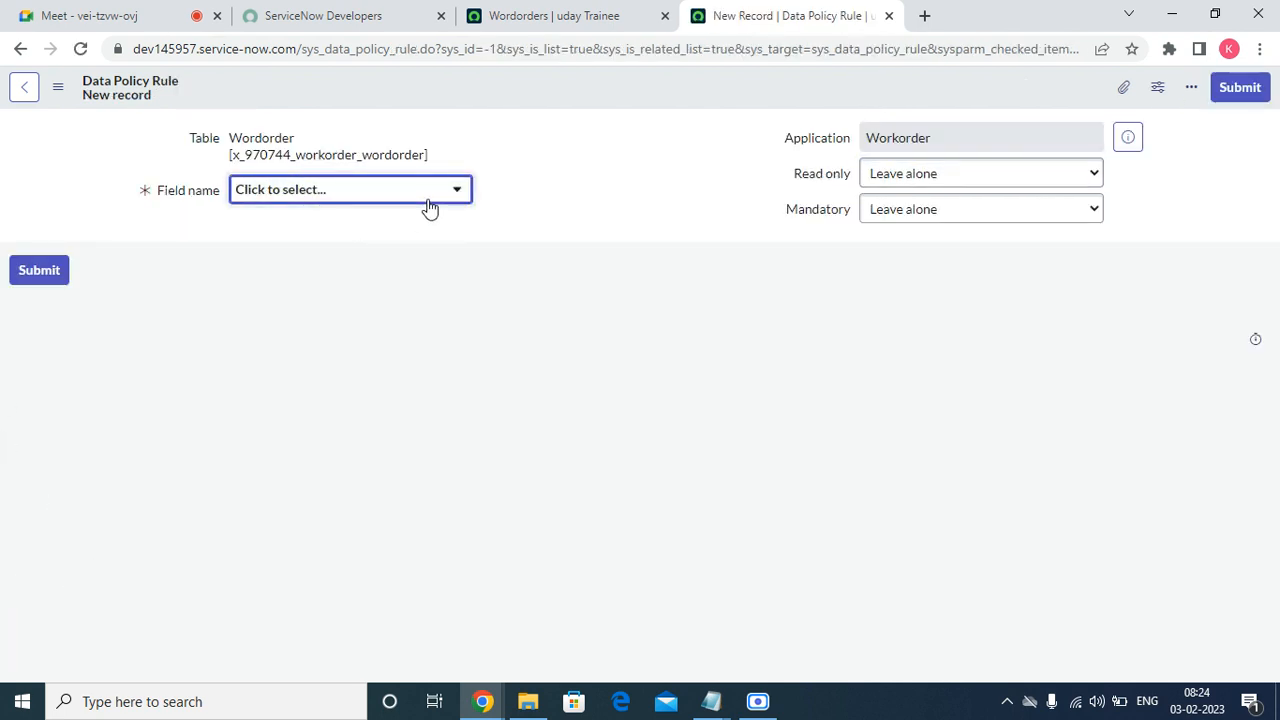
{"action": "left_click", "coordinate": [451, 194]}
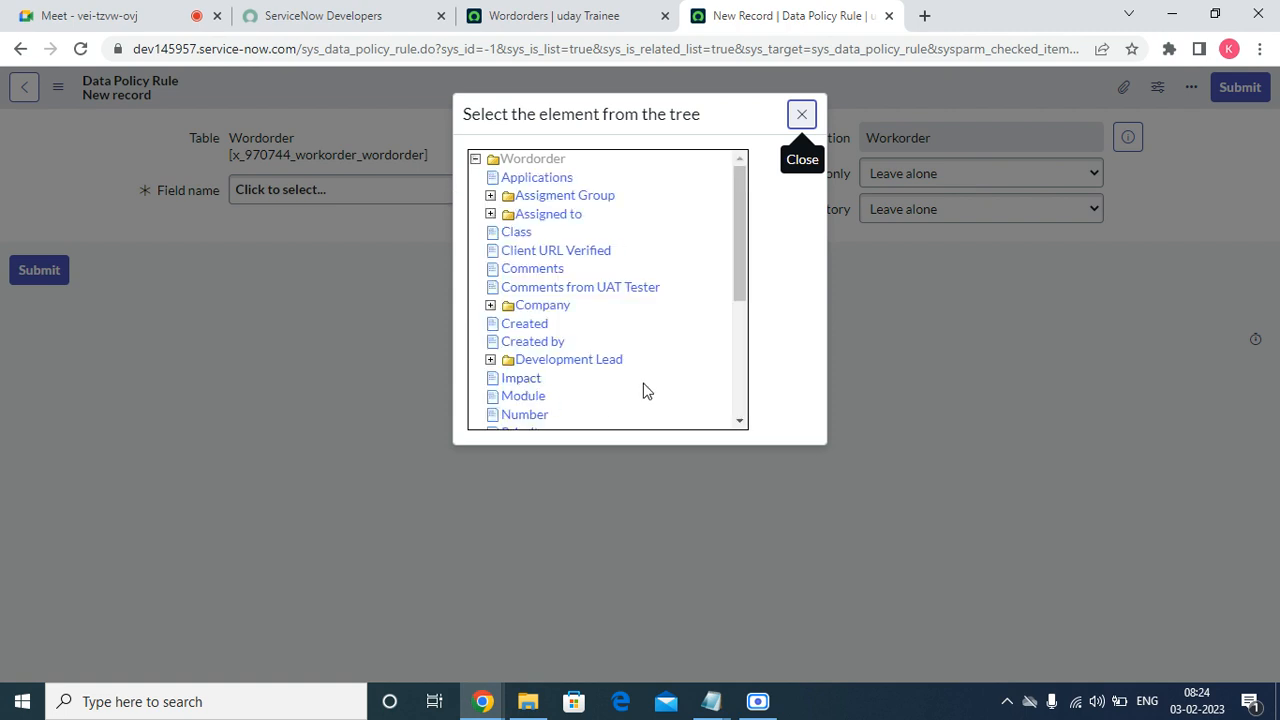
{"action": "scroll", "coordinate": [645, 370], "scroll_direction": "down", "scroll_amount": 3}
{"action": "scroll", "coordinate": [635, 362], "scroll_direction": "up", "scroll_amount": 3}
{"action": "left_click", "coordinate": [576, 366]}
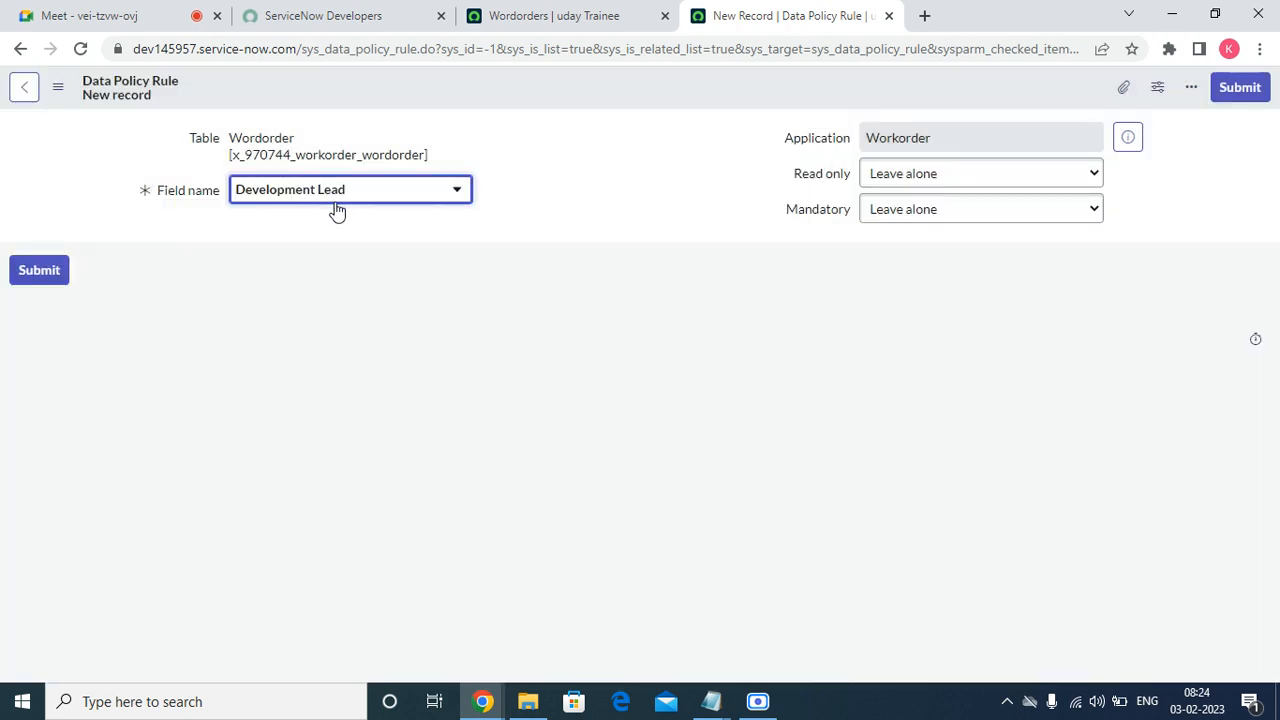
Set the Development Lead rule's Mandatory to True with Read only as Leave alone, and submit the rule
{"action": "left_click", "coordinate": [914, 183]}
{"action": "left_click", "coordinate": [912, 209]}
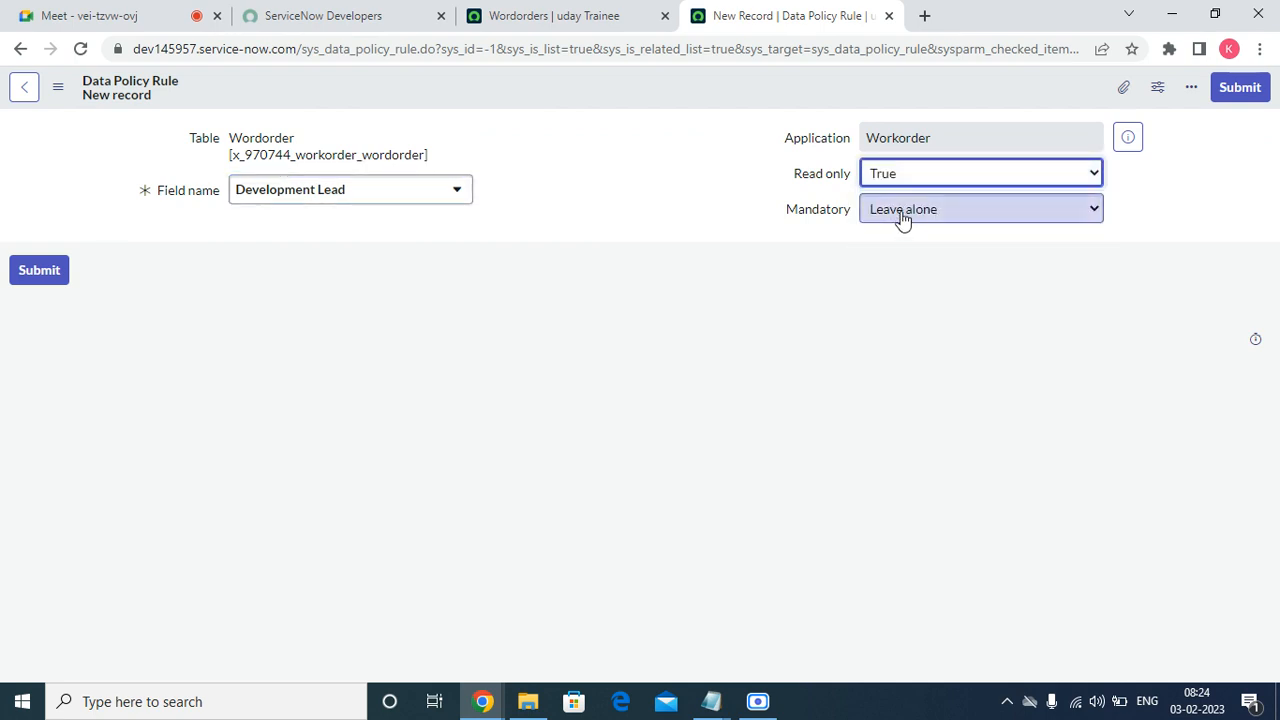
{"action": "left_click", "coordinate": [902, 214]}
{"action": "left_click", "coordinate": [884, 250]}
{"action": "left_click", "coordinate": [894, 178]}
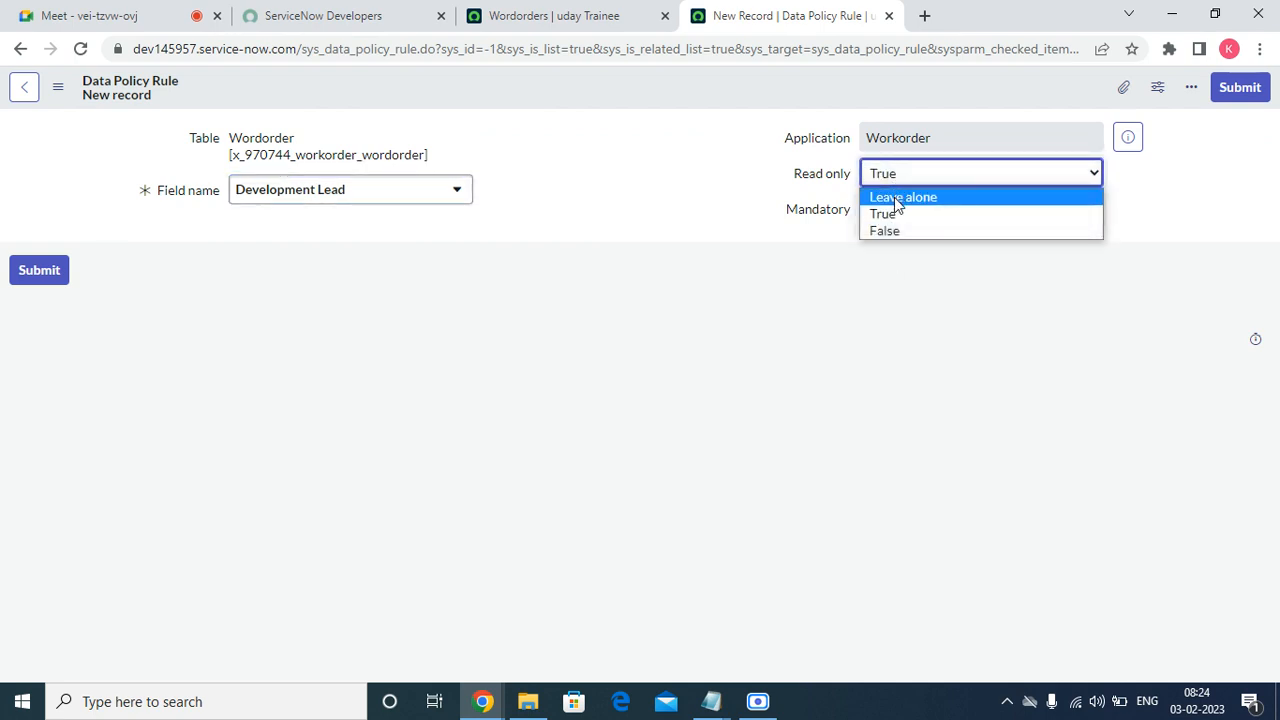
{"action": "left_click", "coordinate": [894, 196]}
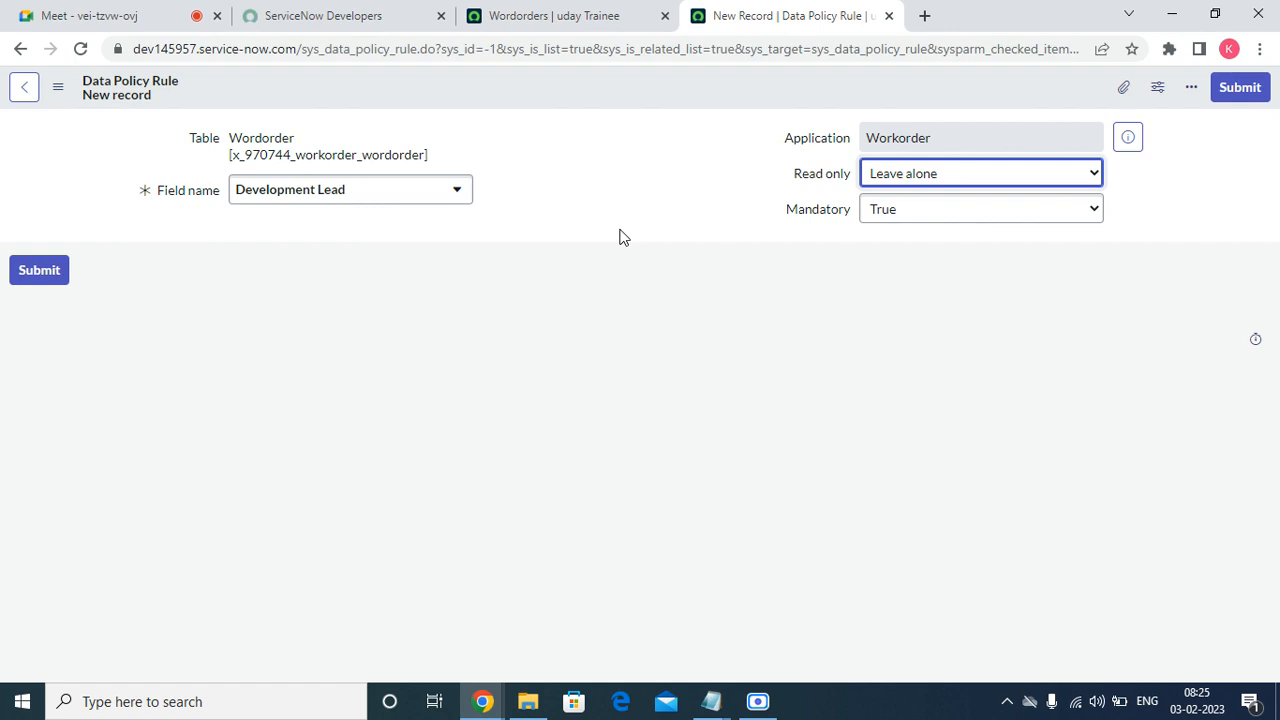
{"action": "left_click", "coordinate": [1241, 88]}
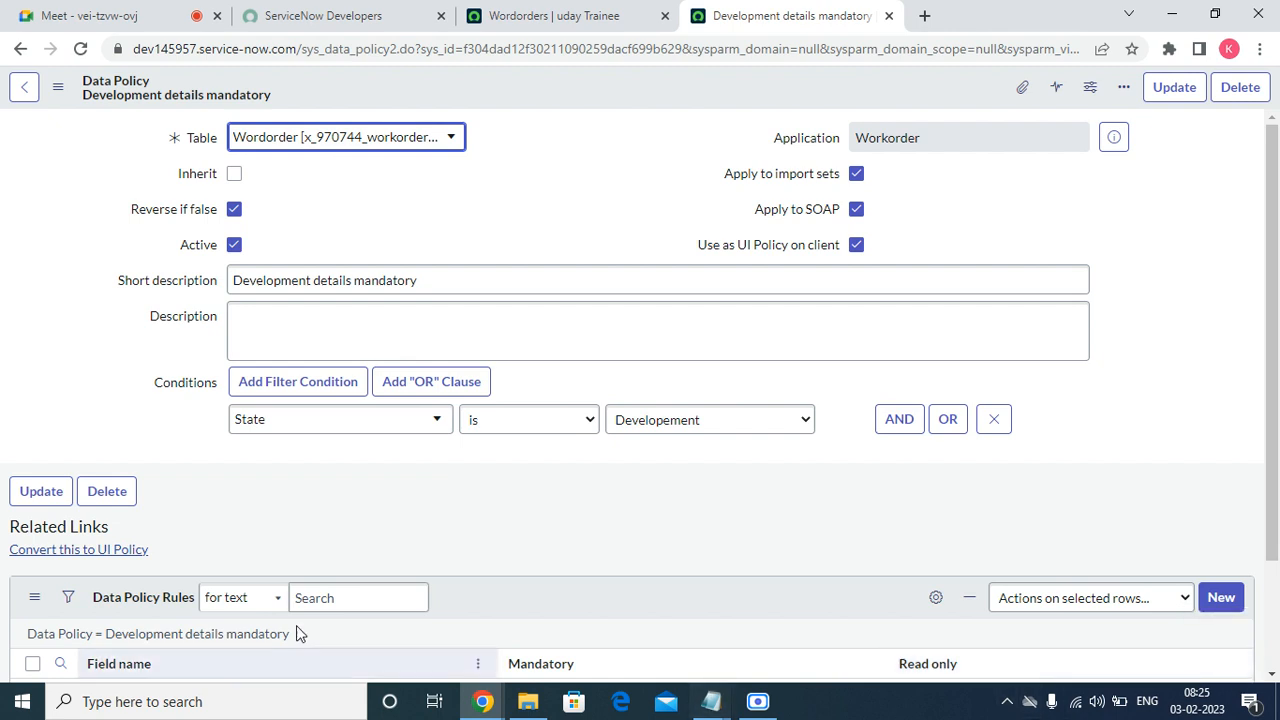
Add a second data policy rule for the Client URL Verified field with Mandatory set to True, and submit it
{"action": "scroll", "coordinate": [1162, 604], "scroll_direction": "down", "scroll_amount": 2}
{"action": "left_click", "coordinate": [1220, 459]}
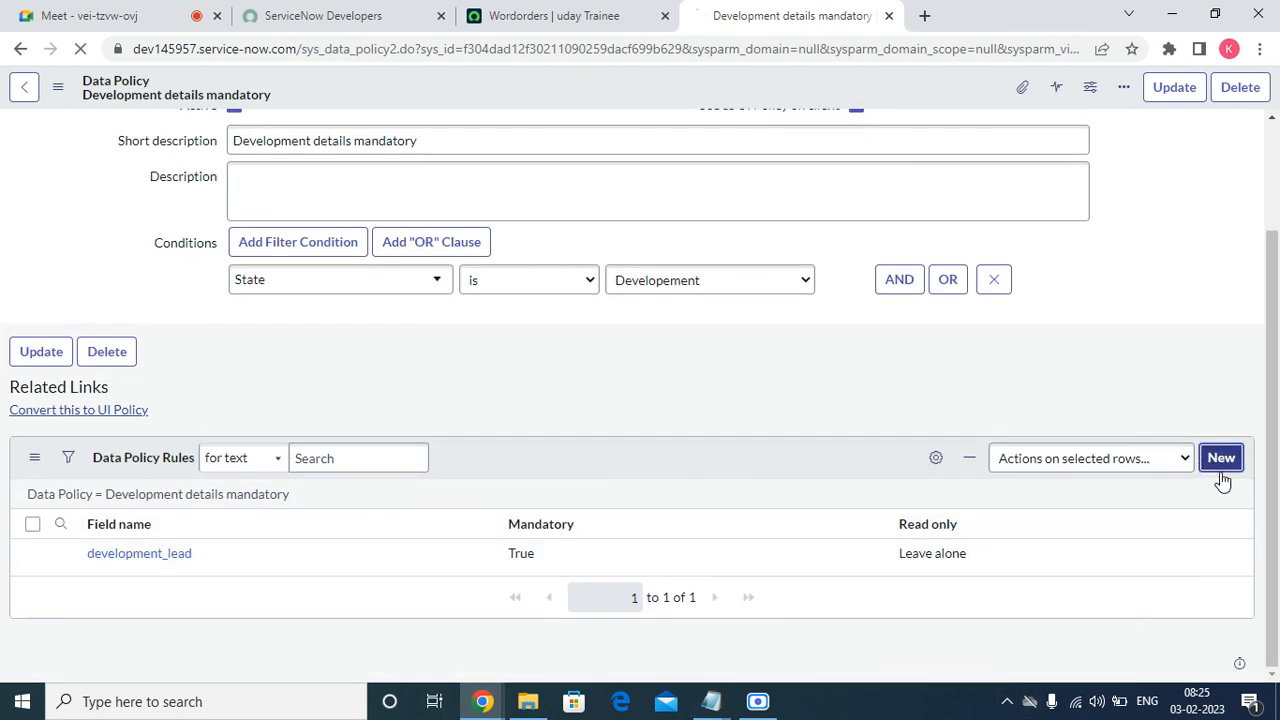
{"action": "left_click", "coordinate": [613, 8]}
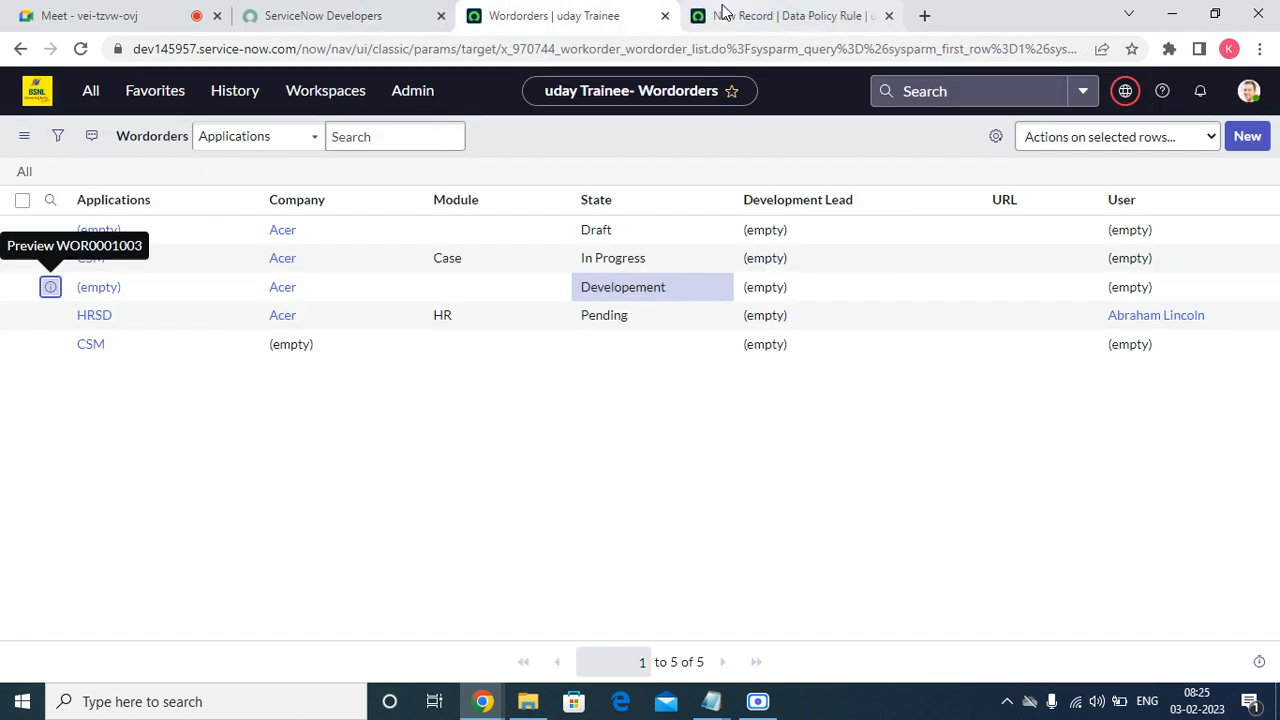
{"action": "left_click", "coordinate": [786, 14]}
{"action": "left_click", "coordinate": [414, 199]}
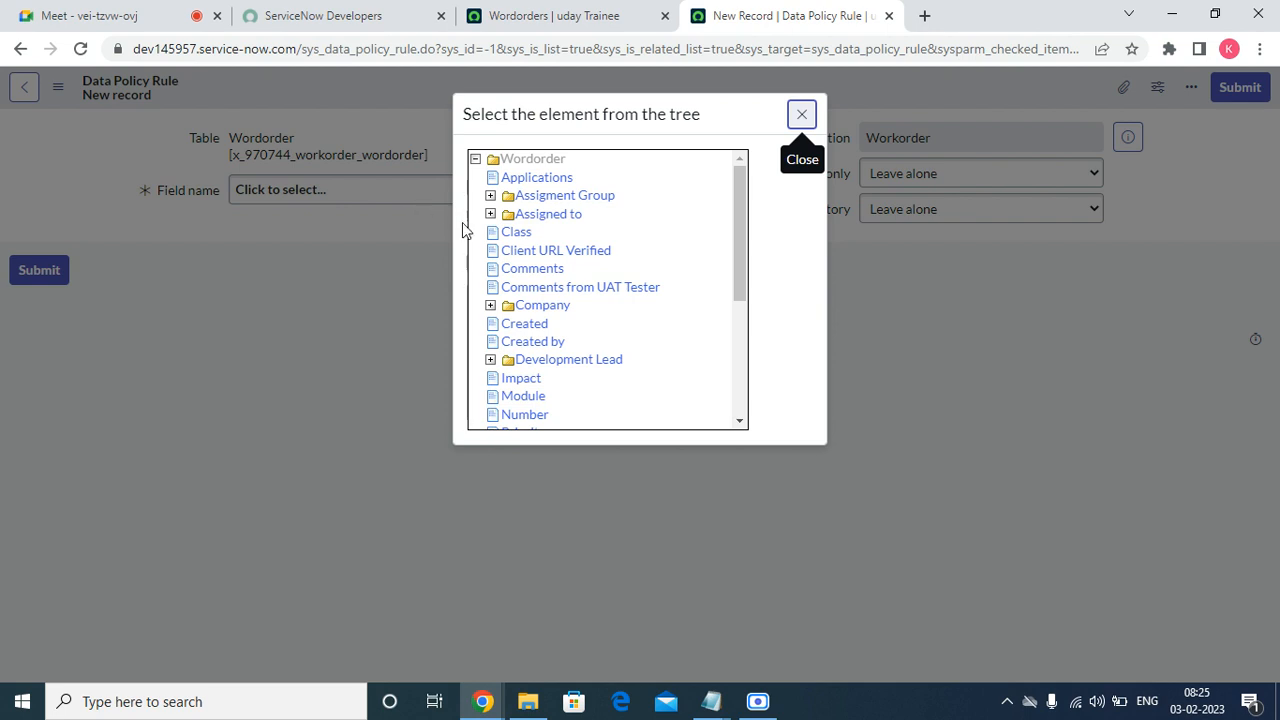
{"action": "left_click", "coordinate": [545, 250]}
{"action": "left_click", "coordinate": [948, 213]}
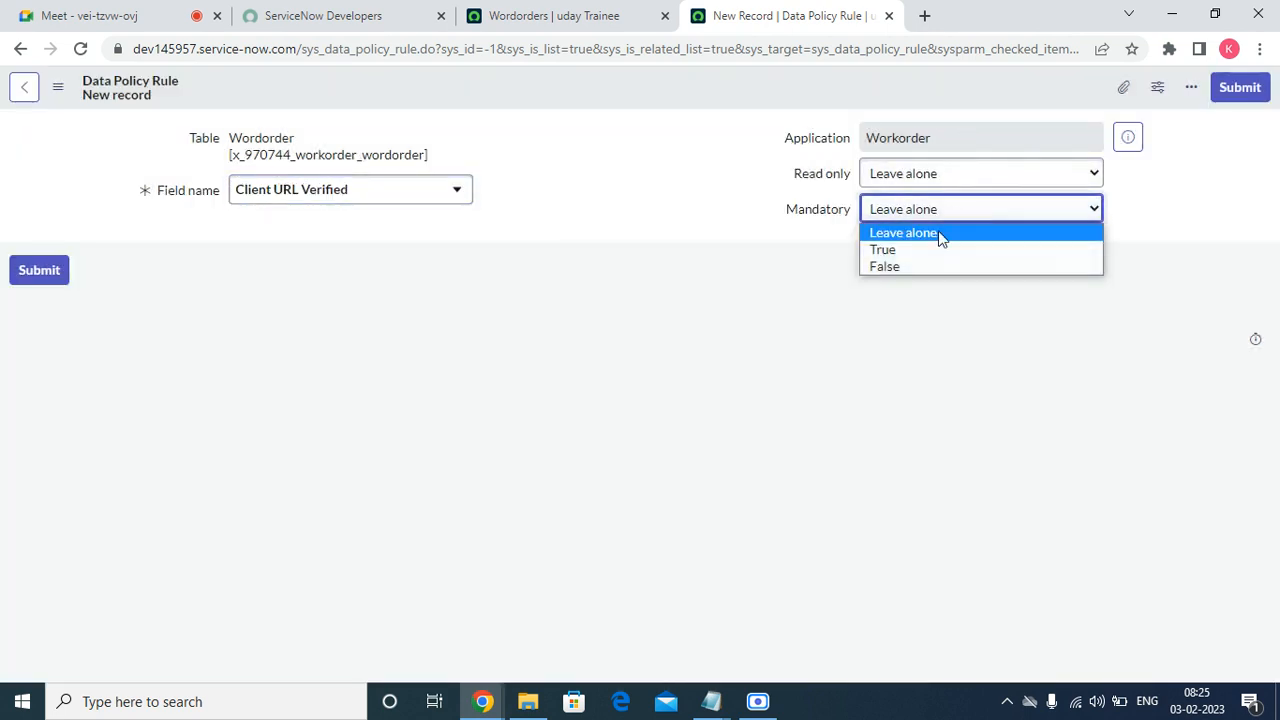
{"action": "left_click", "coordinate": [920, 250]}
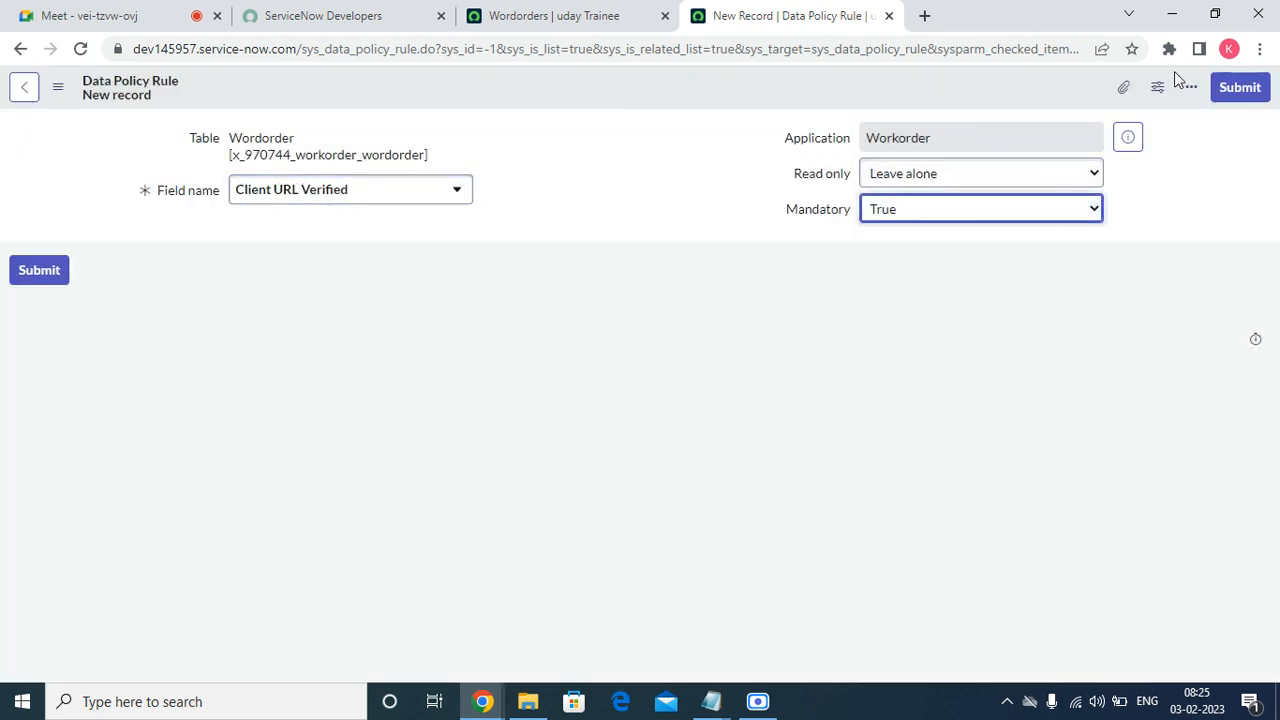
{"action": "left_click", "coordinate": [1257, 93]}
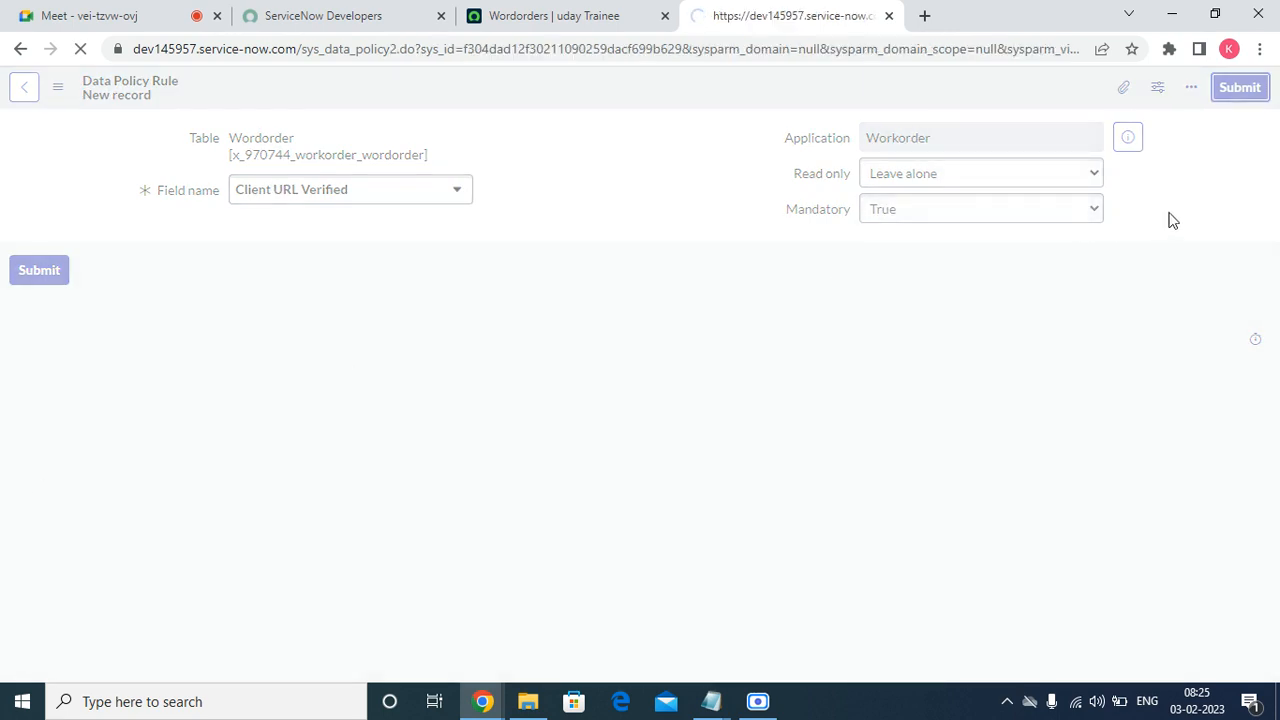
Refresh the Wordorders list and try to set the HRSD work order's State to Developement directly in the list
{"action": "left_click", "coordinate": [548, 14]}
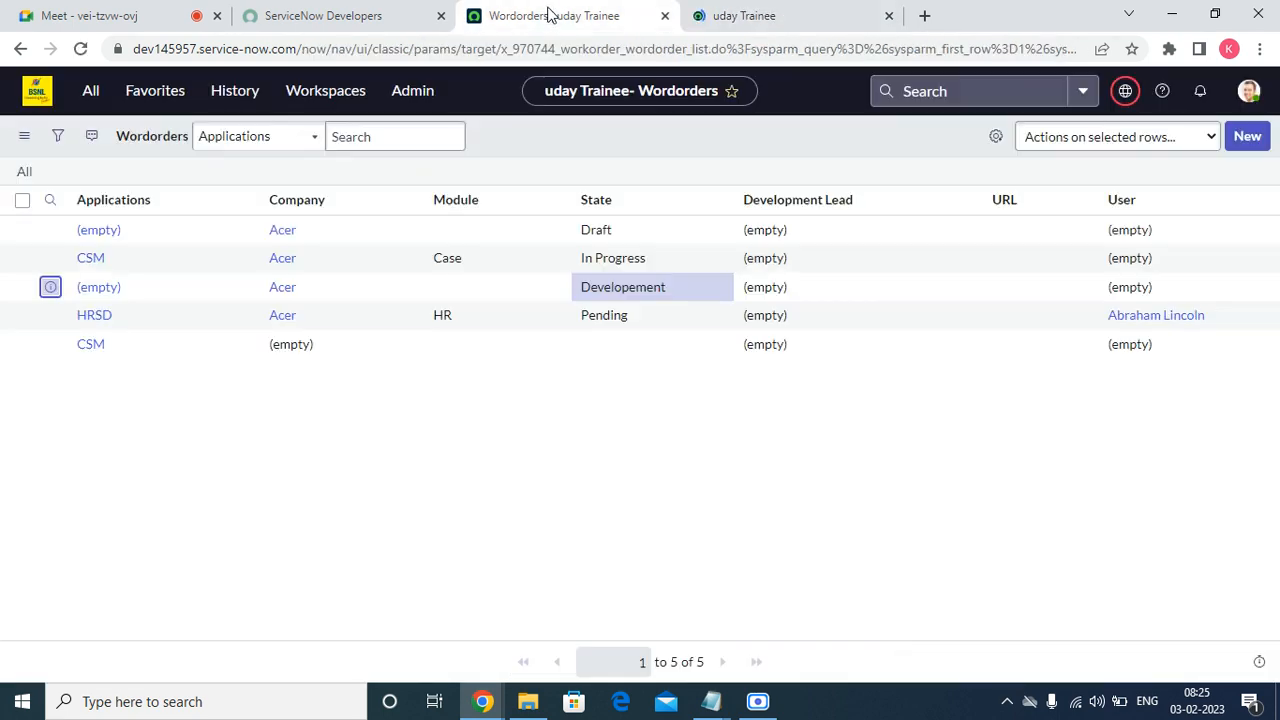
{"action": "right_click", "coordinate": [664, 140]}
{"action": "left_click", "coordinate": [699, 243]}
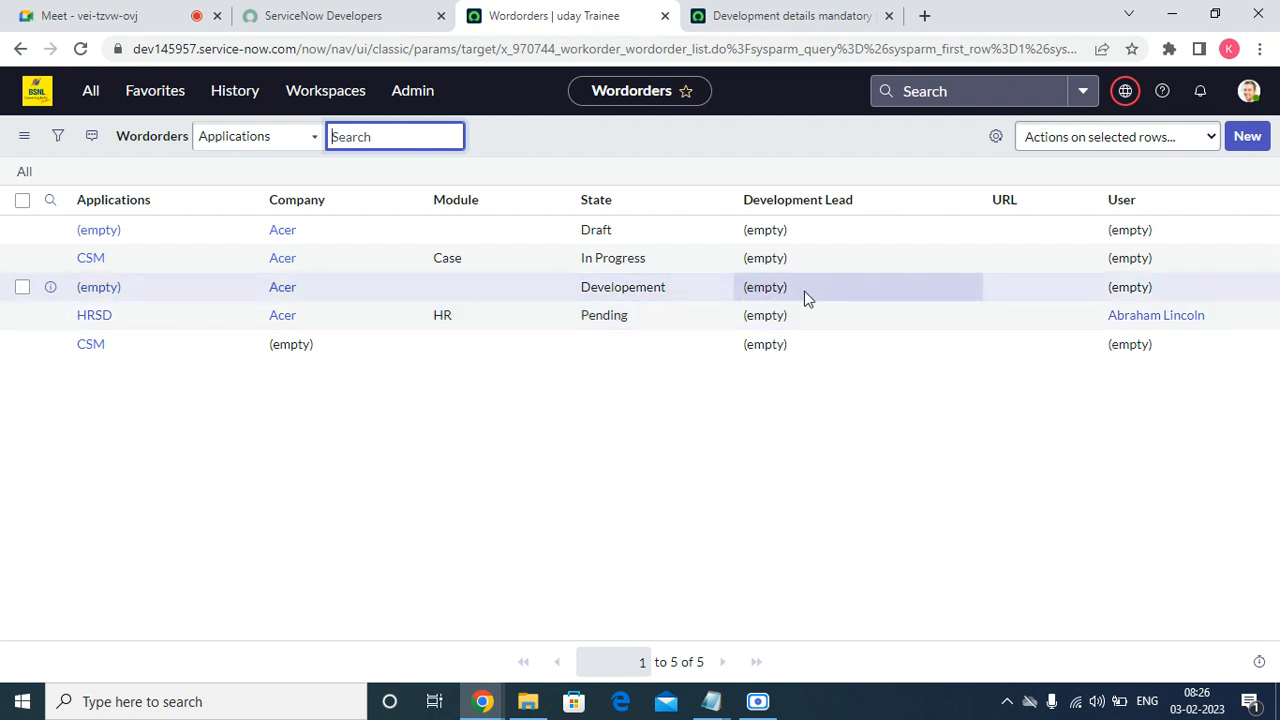
{"action": "double_click", "coordinate": [647, 317]}
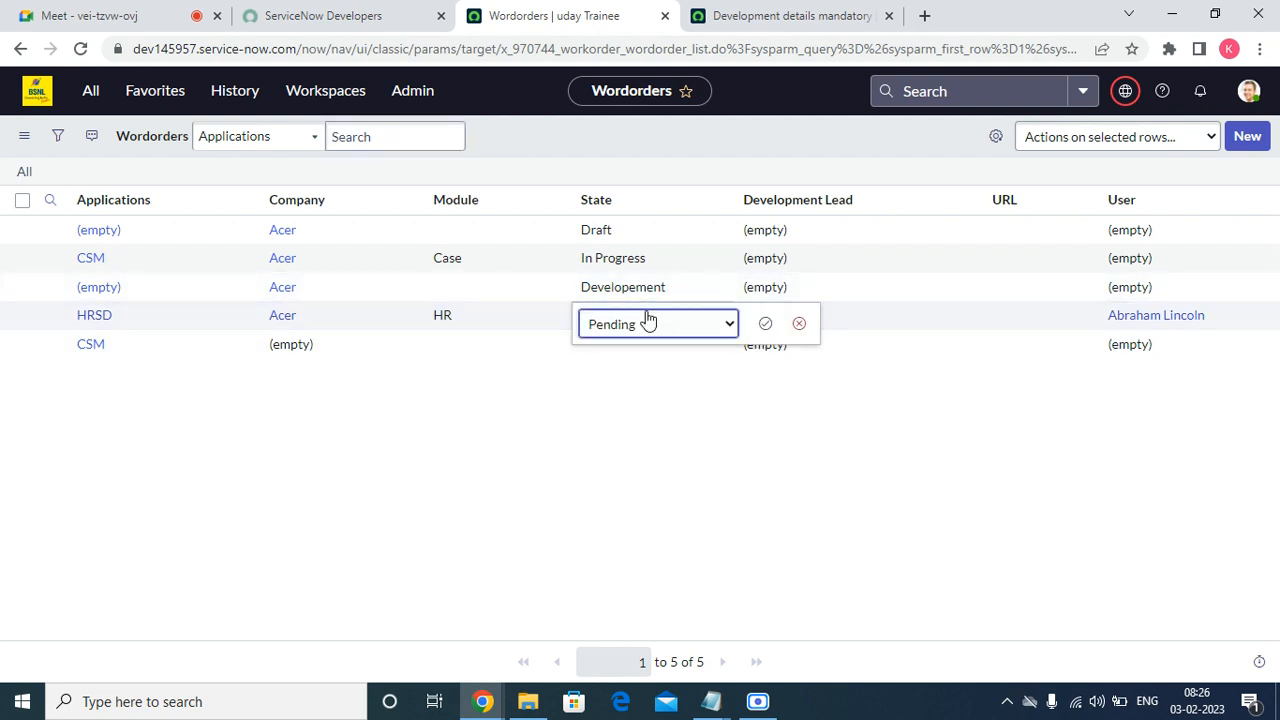
{"action": "left_click", "coordinate": [646, 322]}
{"action": "left_click", "coordinate": [645, 432]}
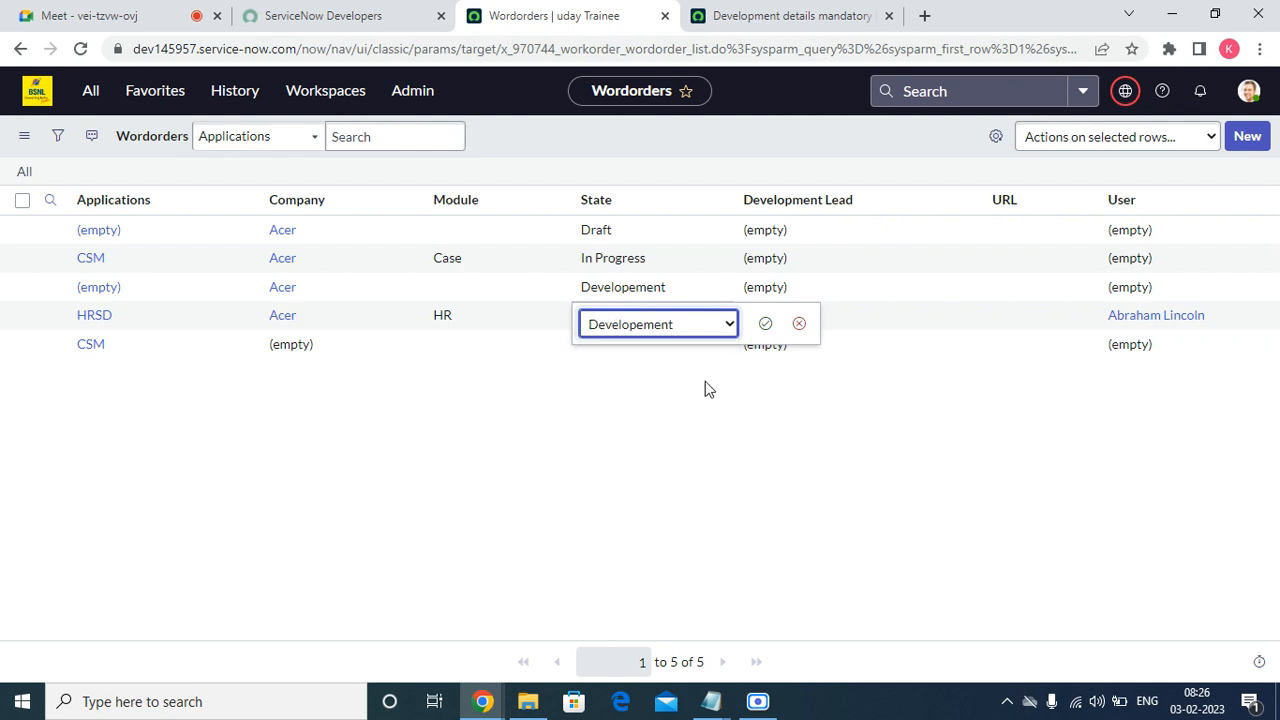
{"action": "left_click", "coordinate": [764, 326]}
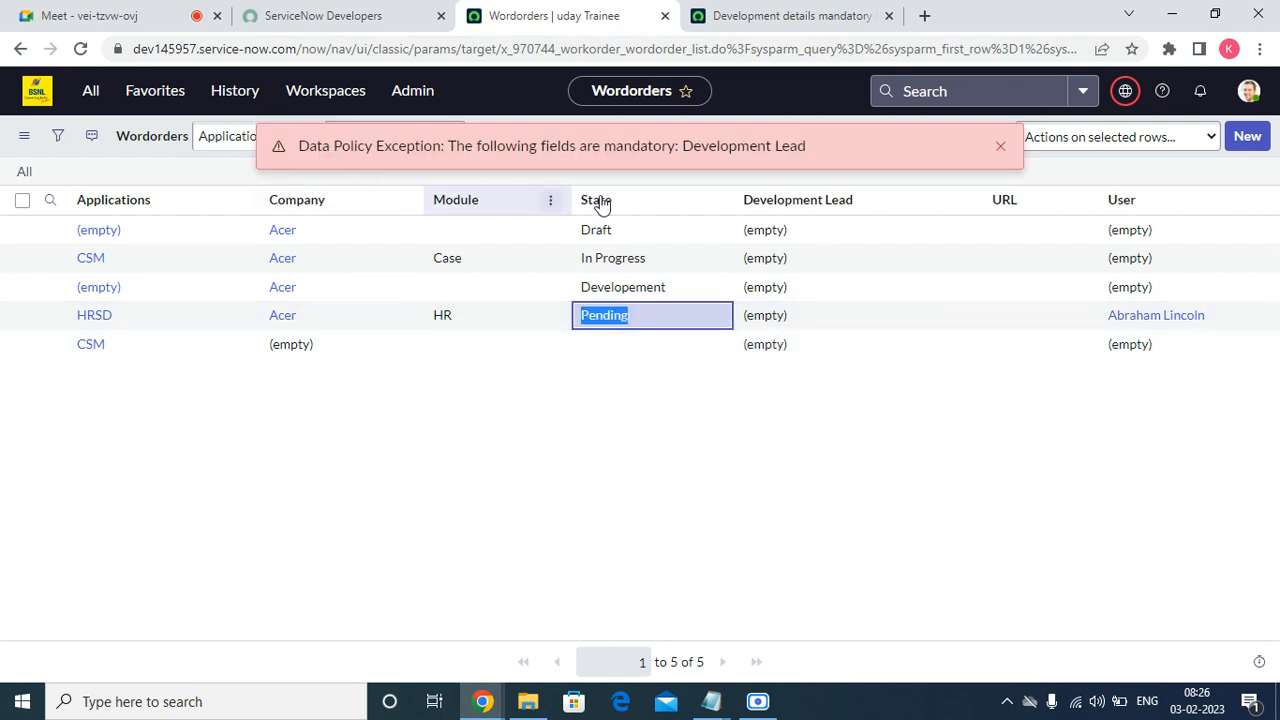
{"action": "left_click_drag", "start_coordinate": [296, 146], "coordinate": [414, 146]}
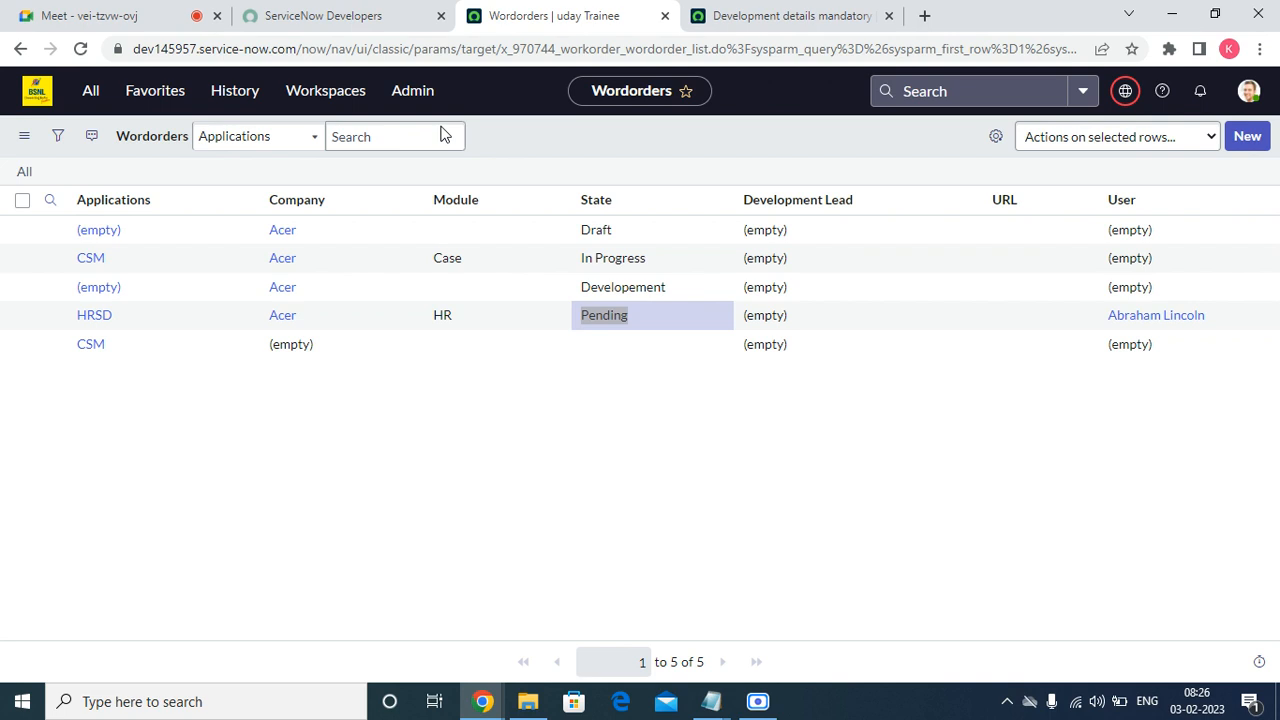
{"action": "left_click", "coordinate": [442, 126]}
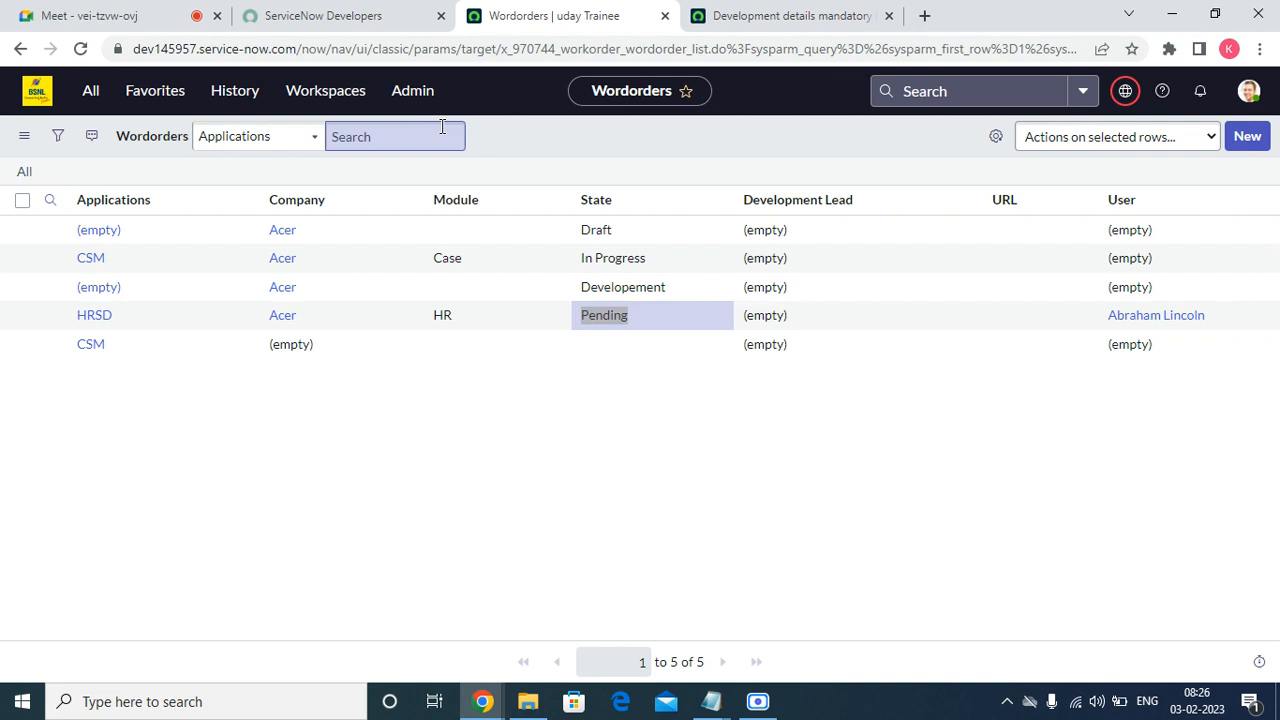
Try once more to set the HRSD work order's State to Developement in the list, and highlight and dismiss the error message
{"action": "left_click", "coordinate": [643, 316]}
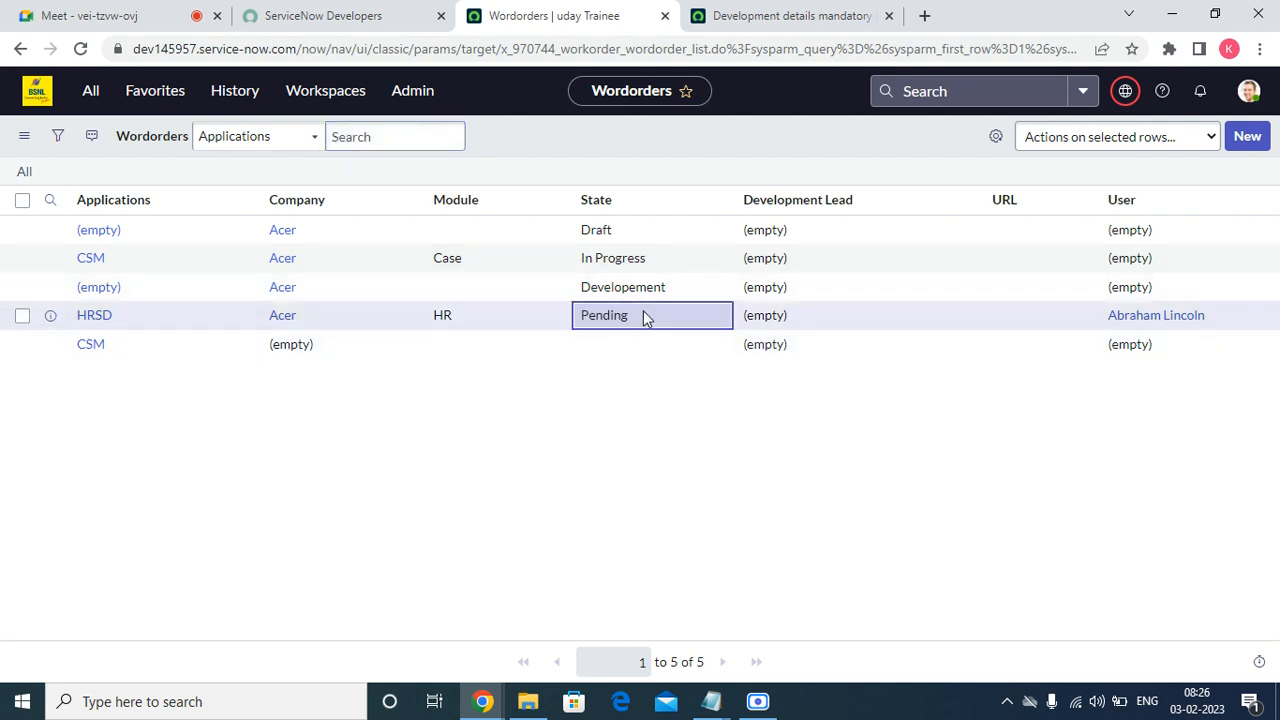
{"action": "double_click", "coordinate": [643, 316]}
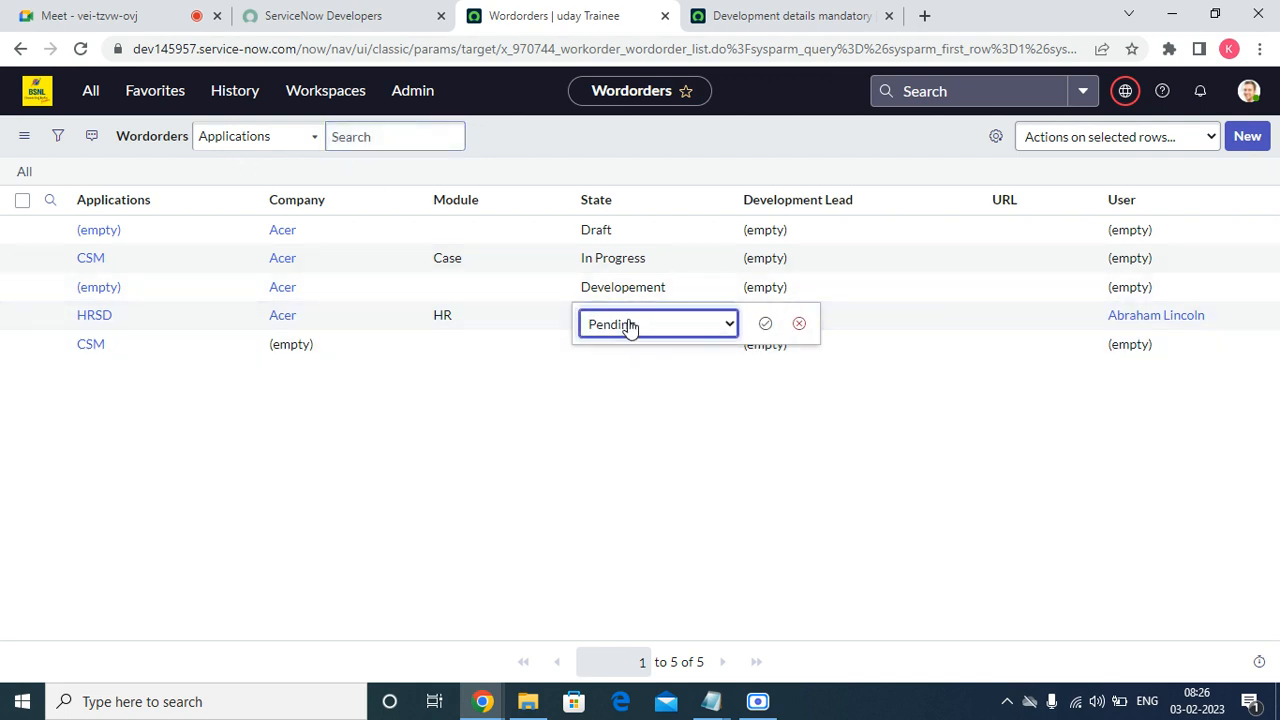
{"action": "left_click", "coordinate": [630, 324]}
{"action": "left_click", "coordinate": [629, 434]}
{"action": "left_click", "coordinate": [764, 325]}
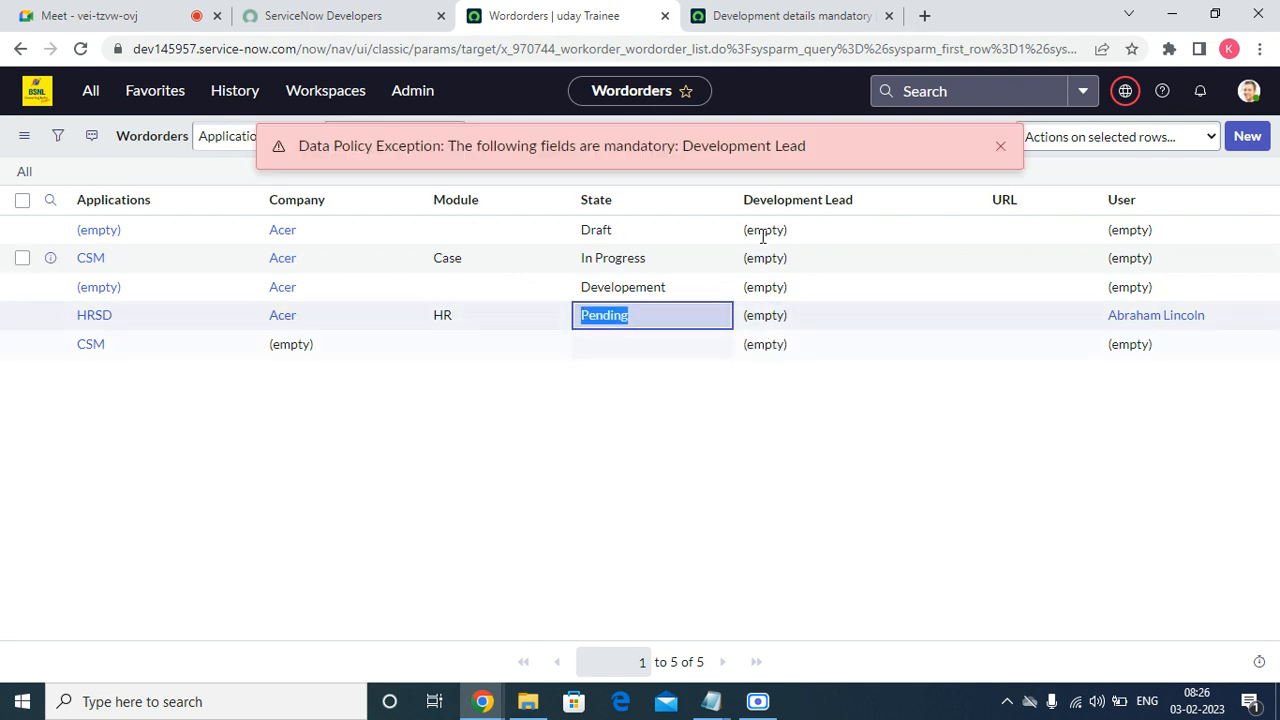
{"action": "left_click_drag", "start_coordinate": [290, 149], "coordinate": [990, 162]}
{"action": "left_click", "coordinate": [1000, 147]}
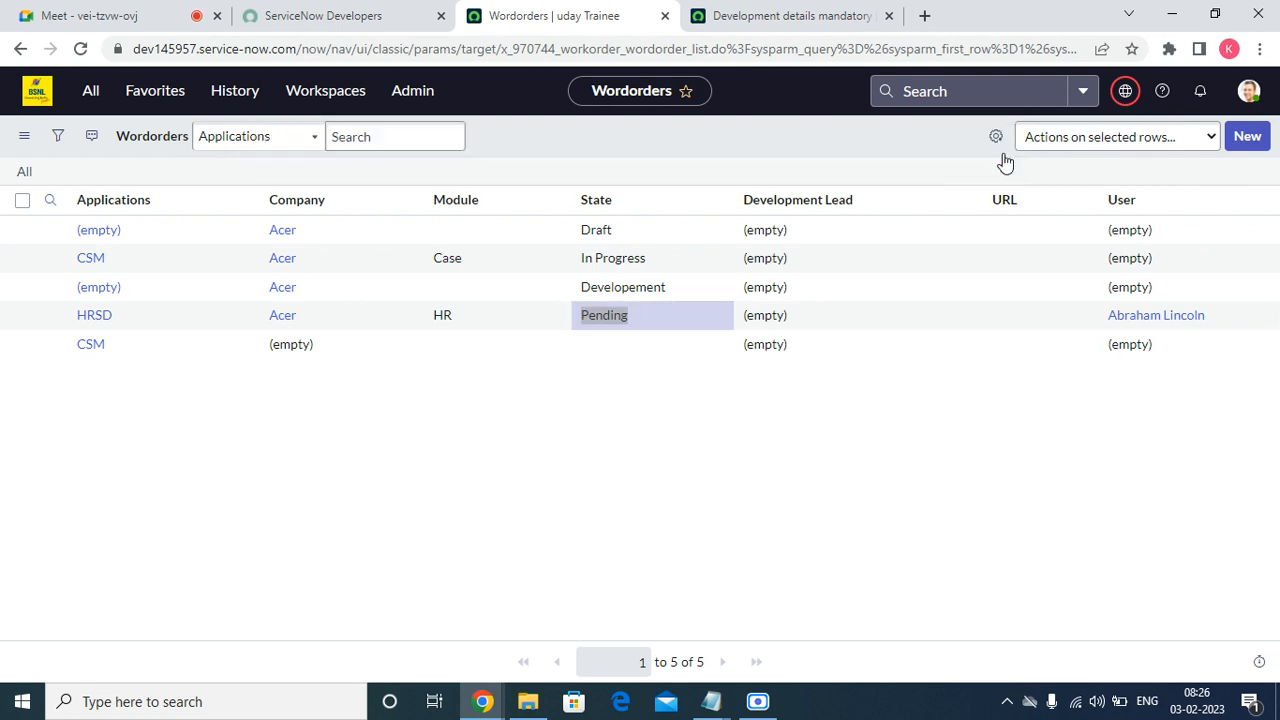
Refresh the Wordorders list and open the HRSD work order's record in a new browser tab
{"action": "right_click", "coordinate": [786, 140]}
{"action": "left_click", "coordinate": [831, 229]}
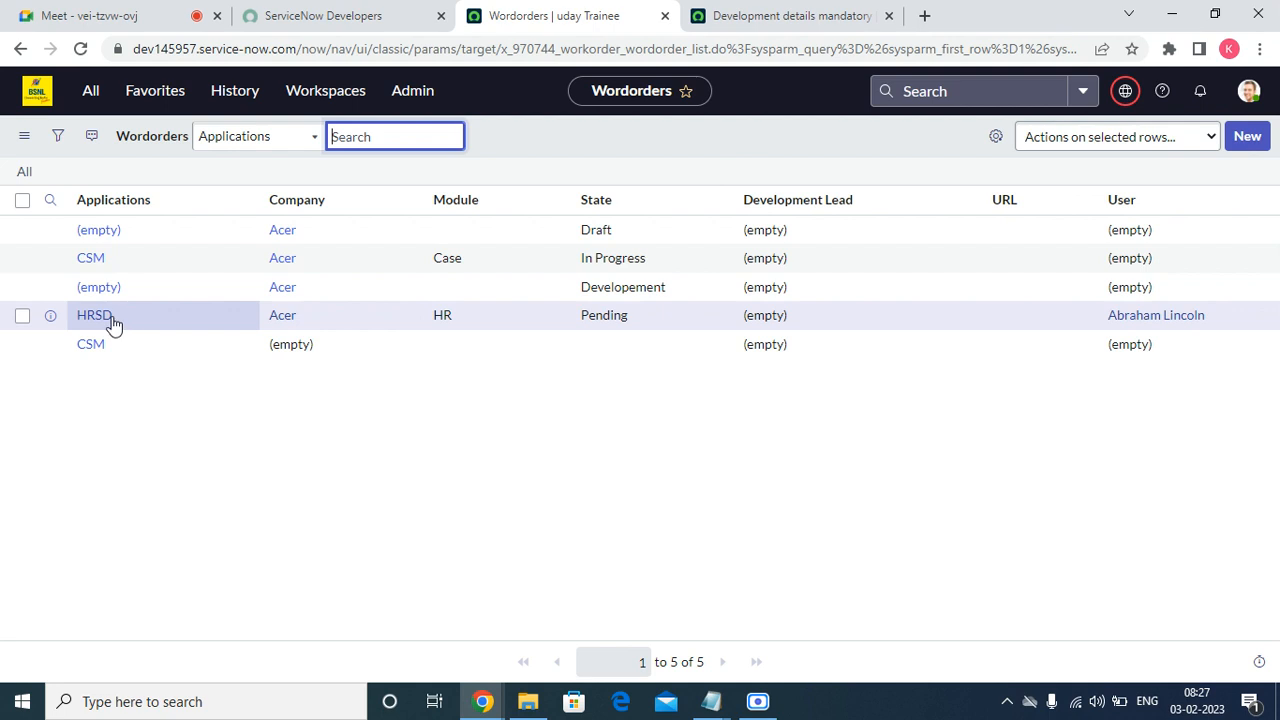
{"action": "right_click", "coordinate": [40, 325]}
{"action": "left_click", "coordinate": [495, 464]}
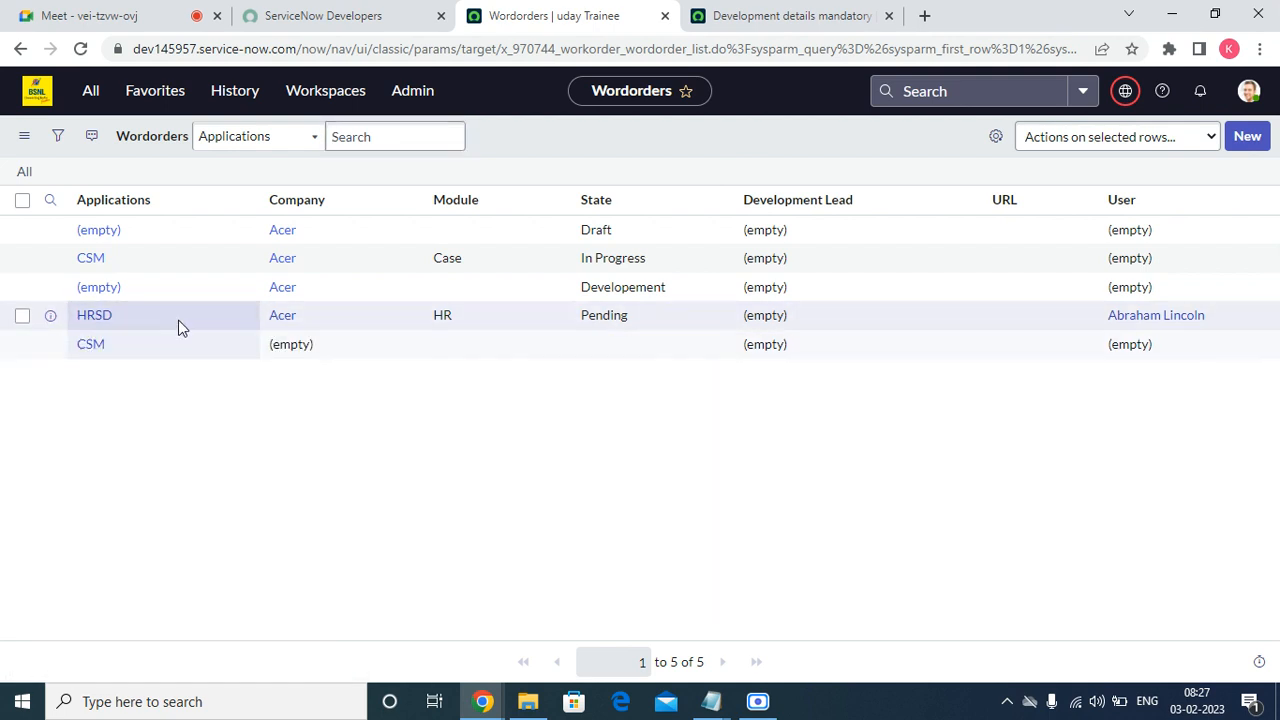
{"action": "right_click", "coordinate": [60, 320]}
{"action": "left_click", "coordinate": [120, 331]}
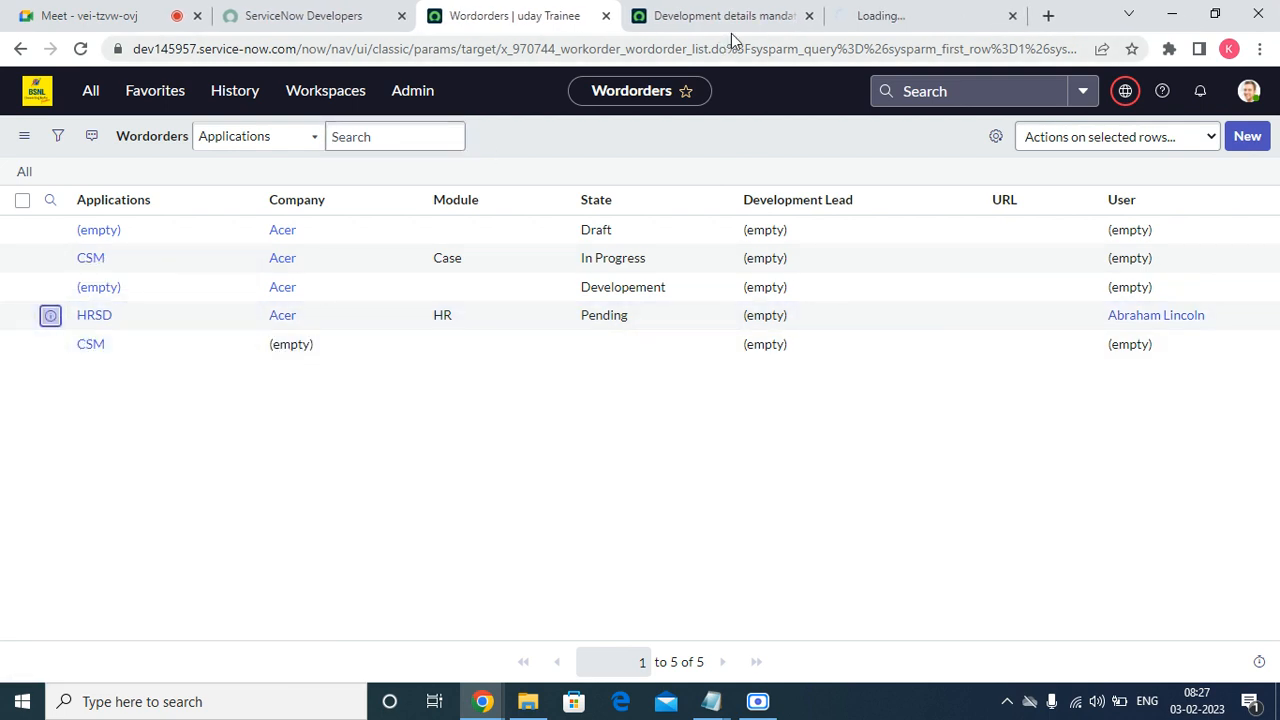
Duplicate the Wordorders list's browser tab and open the table's UI policies in the copy
{"action": "right_click", "coordinate": [502, 14]}
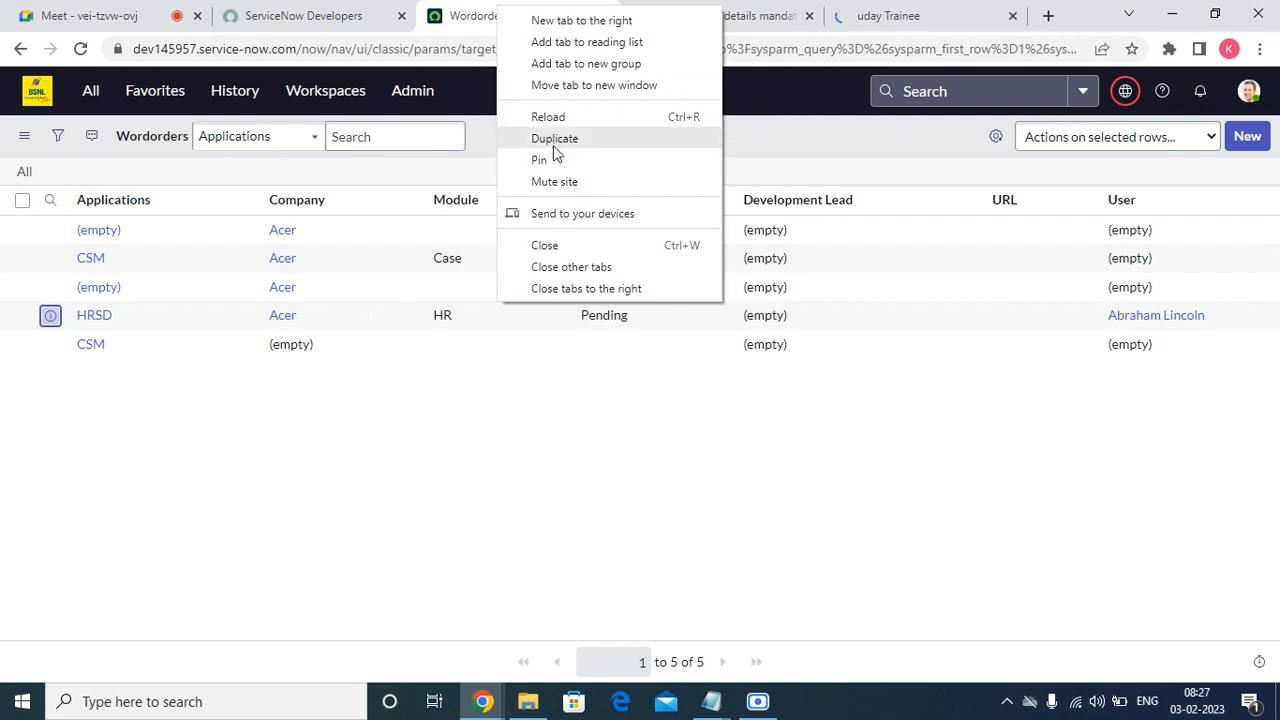
{"action": "left_click", "coordinate": [553, 140]}
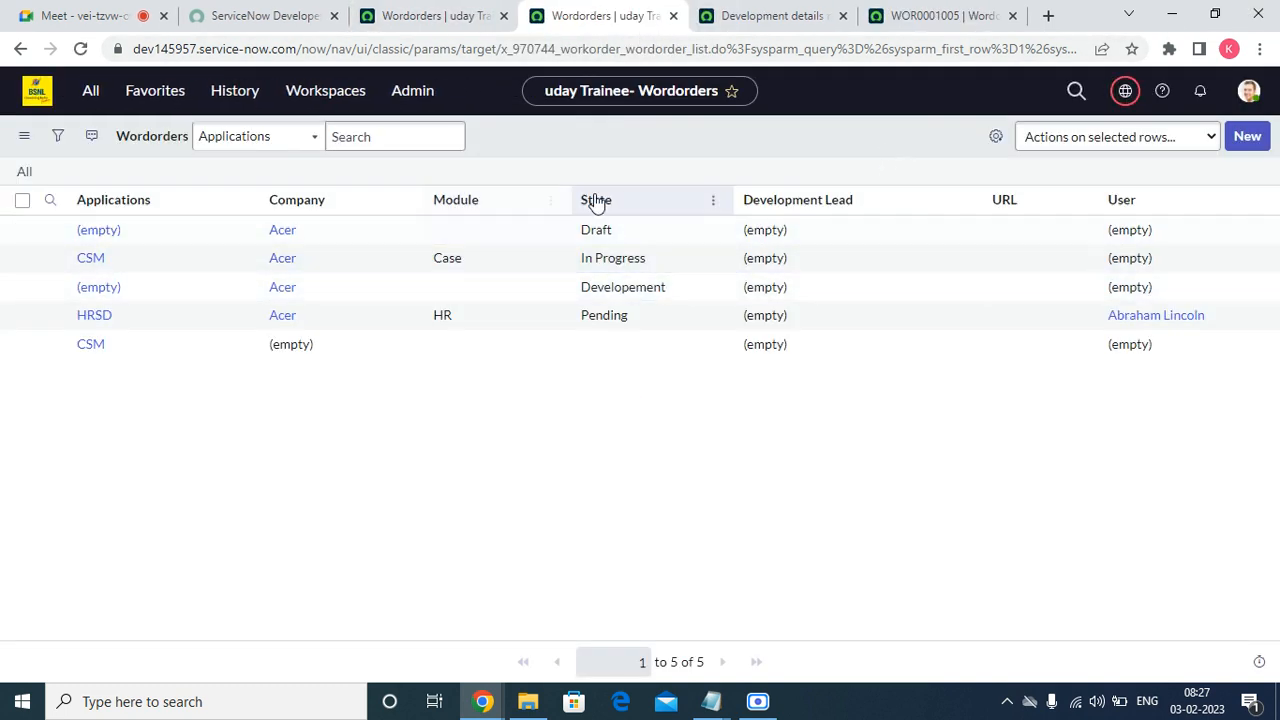
{"action": "right_click", "coordinate": [603, 200]}
{"action": "mouse_move", "coordinate": [790, 365]}
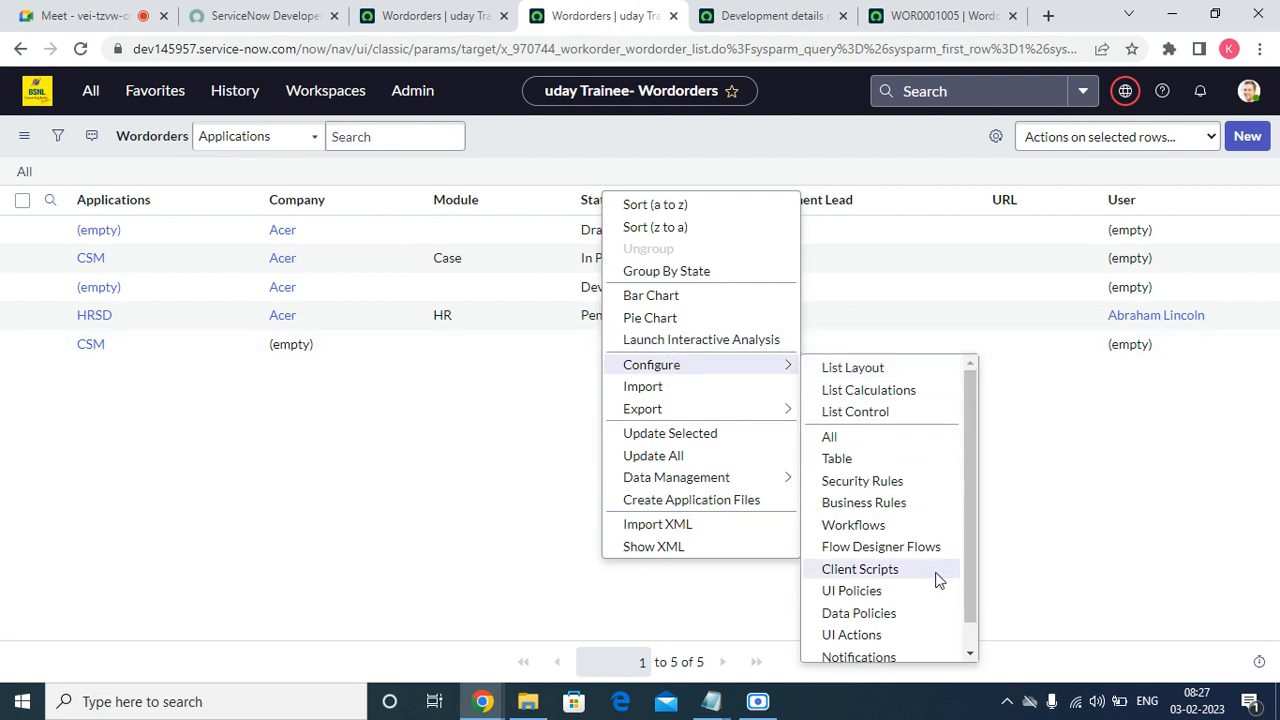
{"action": "left_click", "coordinate": [866, 592]}
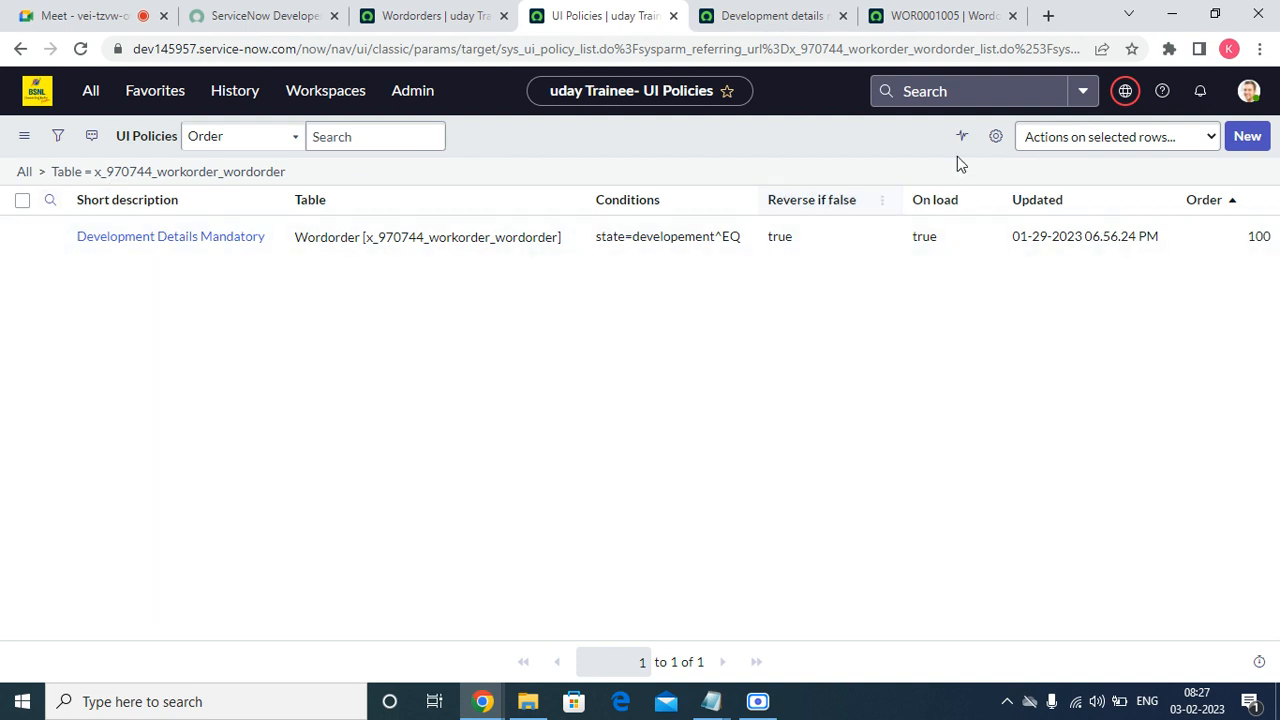
Personalize the UI Policies list by adding the Active column between Table and Conditions
{"action": "left_click", "coordinate": [995, 136]}
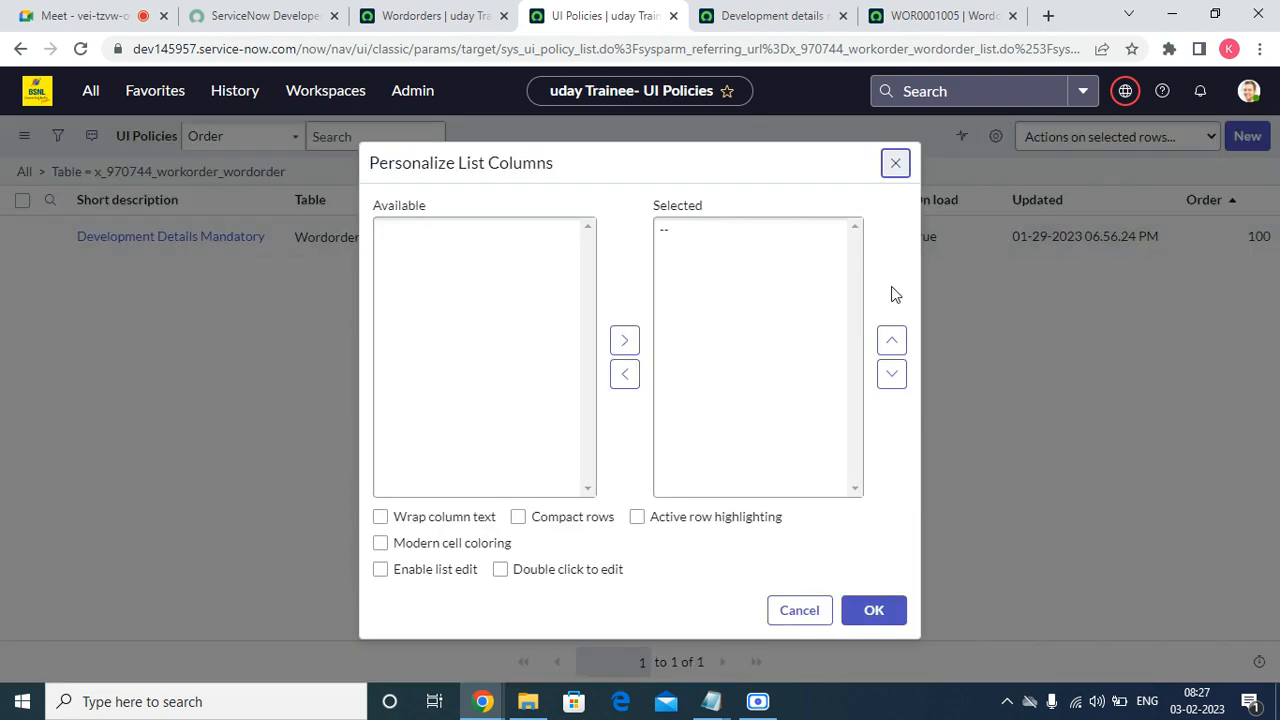
{"action": "double_click", "coordinate": [397, 235]}
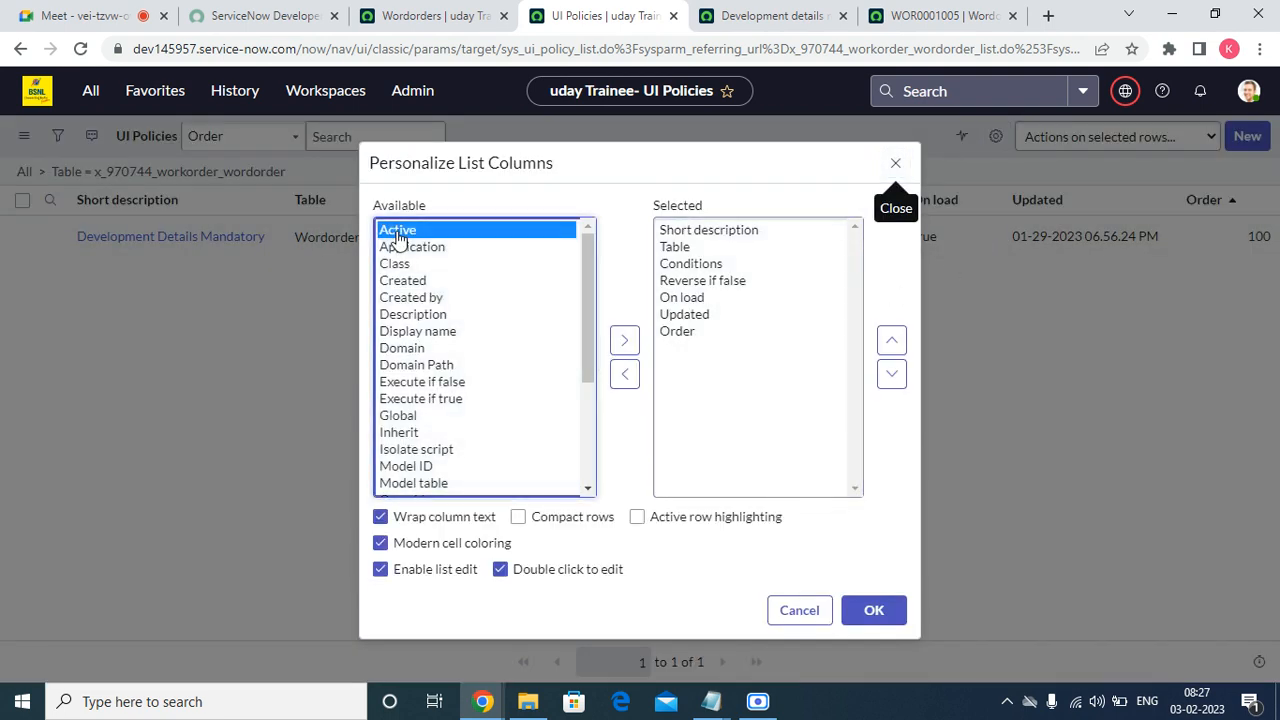
{"action": "left_click", "coordinate": [893, 341]}
{"action": "left_click", "coordinate": [893, 341]}
{"action": "left_click", "coordinate": [893, 341]}
{"action": "left_click", "coordinate": [893, 341]}
{"action": "left_click", "coordinate": [893, 341]}
{"action": "left_click", "coordinate": [873, 610]}
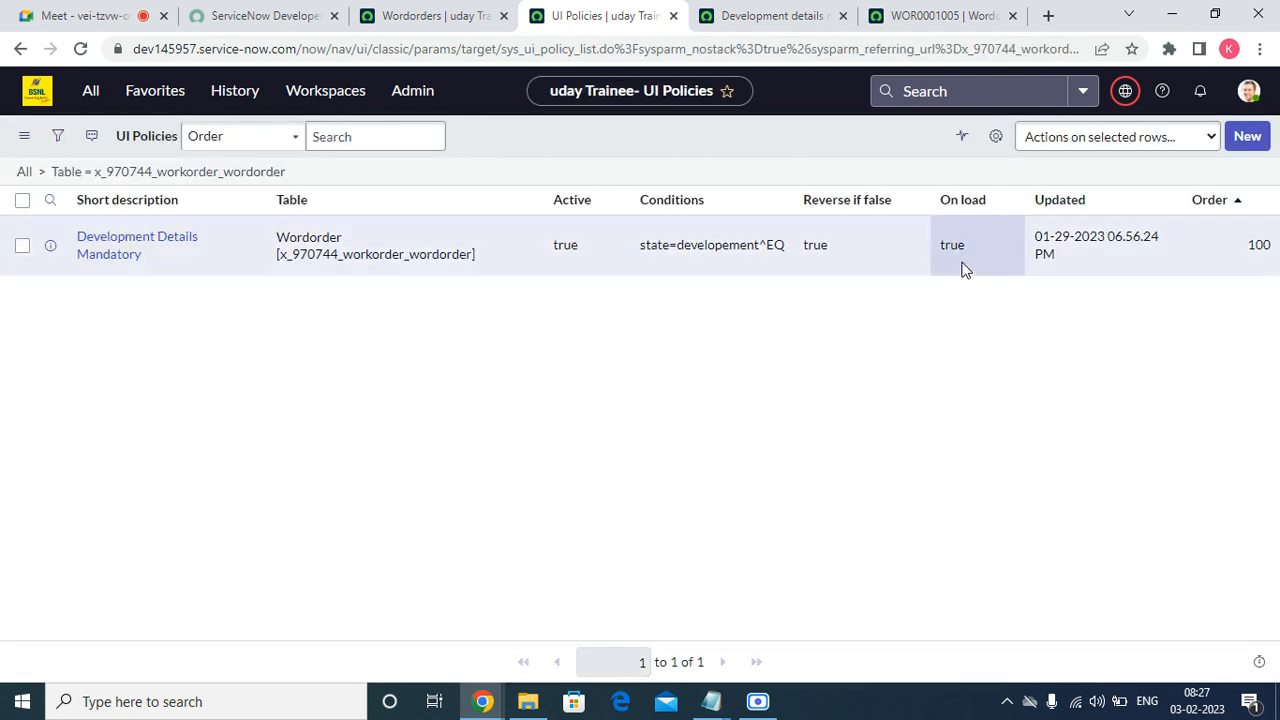
Set Active to false for the Development Details Mandatory UI policy directly in the list, and refresh the list
{"action": "left_click", "coordinate": [607, 247]}
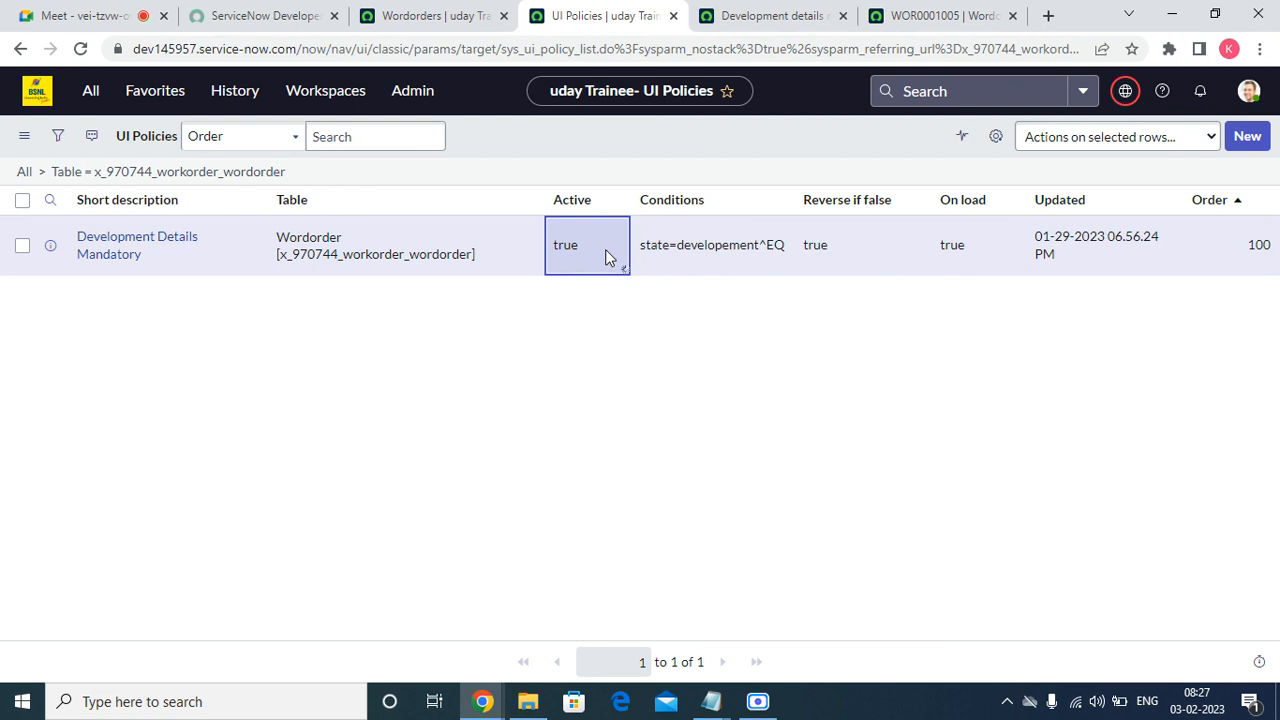
{"action": "double_click", "coordinate": [605, 249]}
{"action": "left_click", "coordinate": [600, 245]}
{"action": "left_click", "coordinate": [600, 271]}
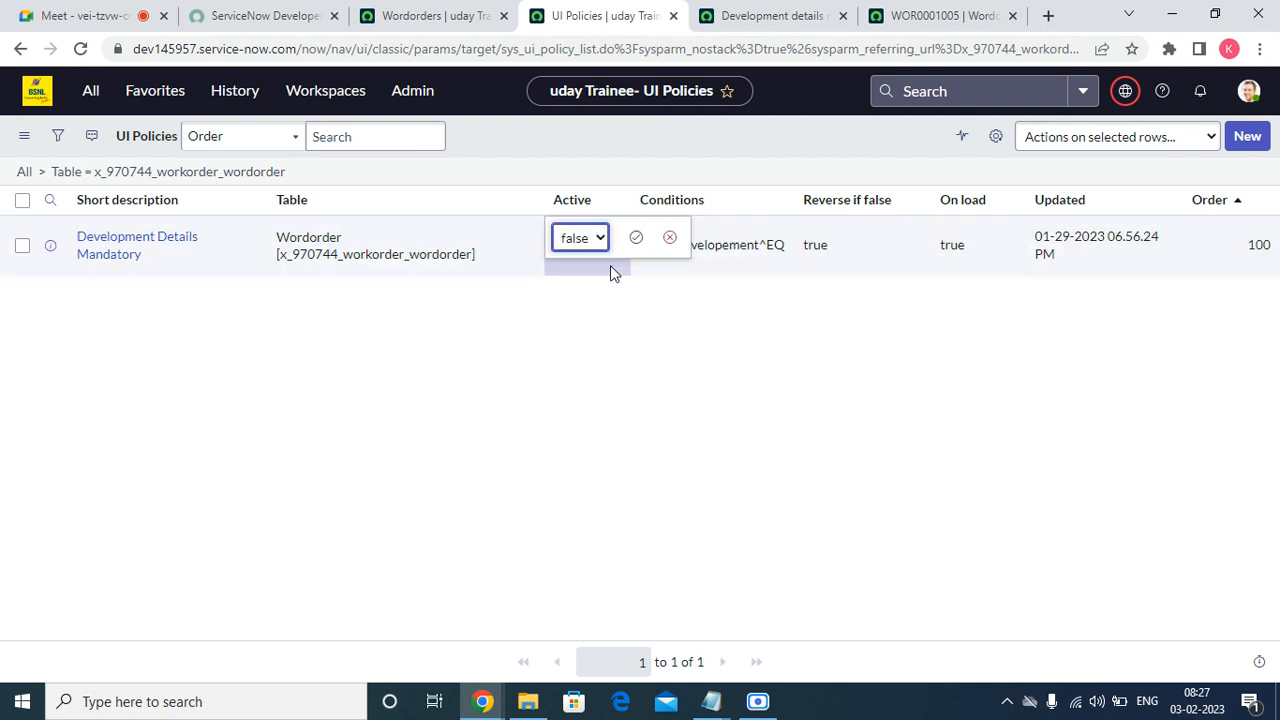
{"action": "left_click", "coordinate": [635, 237]}
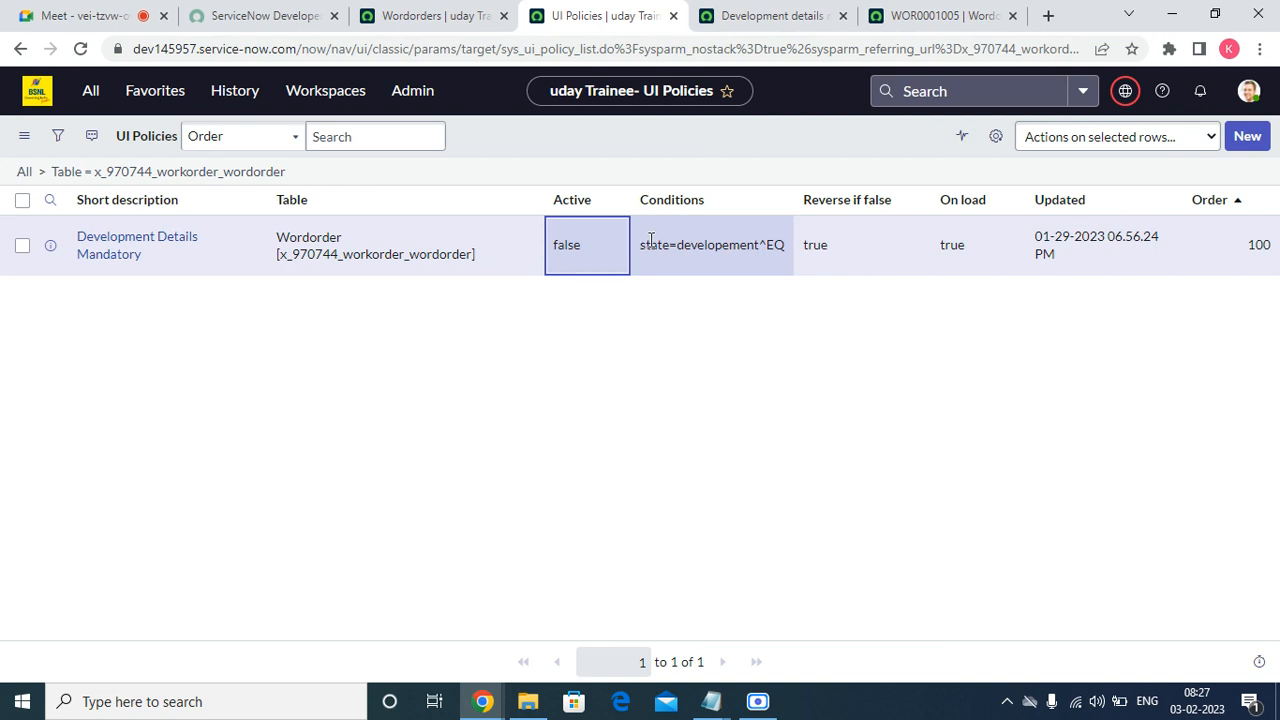
{"action": "right_click", "coordinate": [557, 134]}
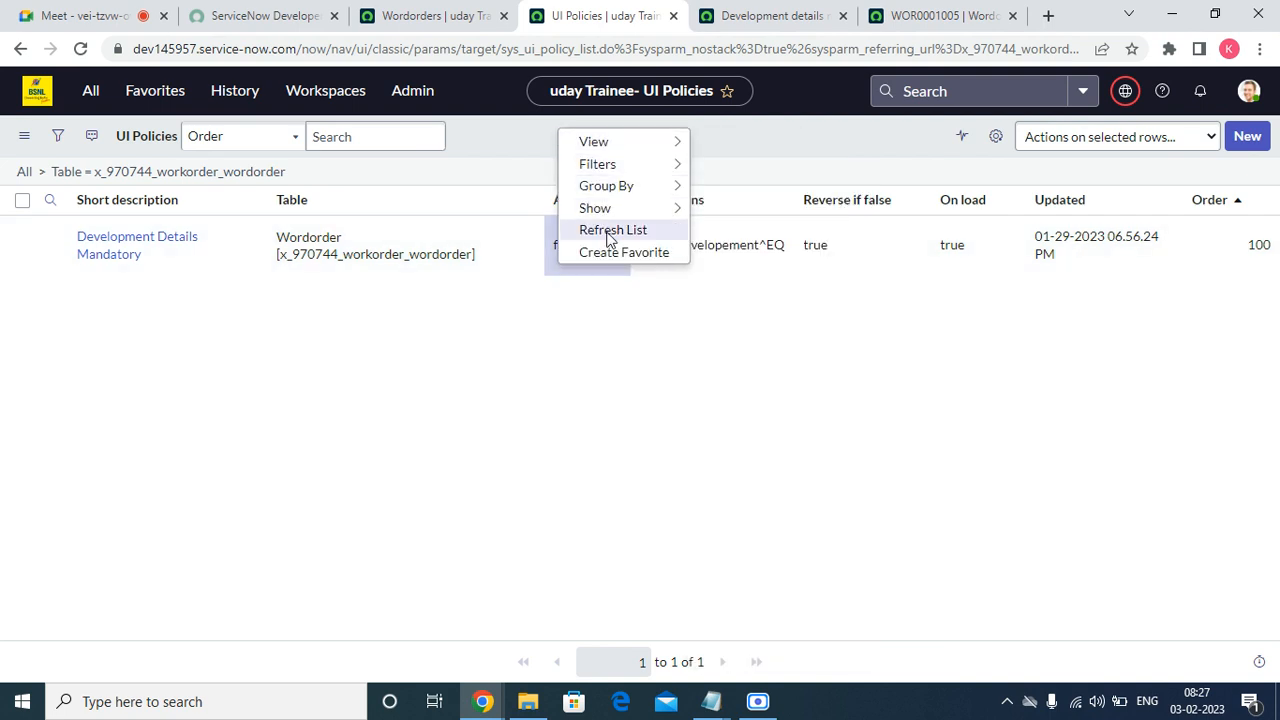
{"action": "left_click", "coordinate": [606, 231]}
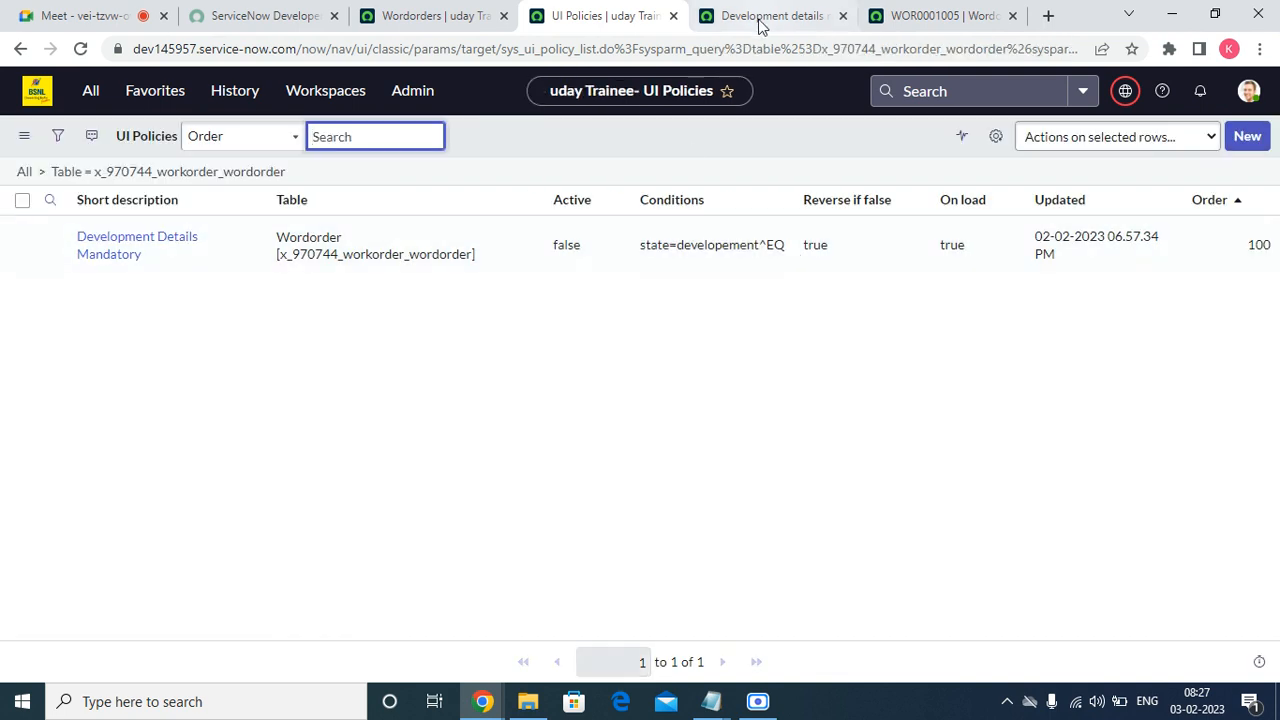
Reload the HRSD work order's record, set its State to Developement without saving, and examine the fields in the Development section
{"action": "left_click", "coordinate": [878, 24]}
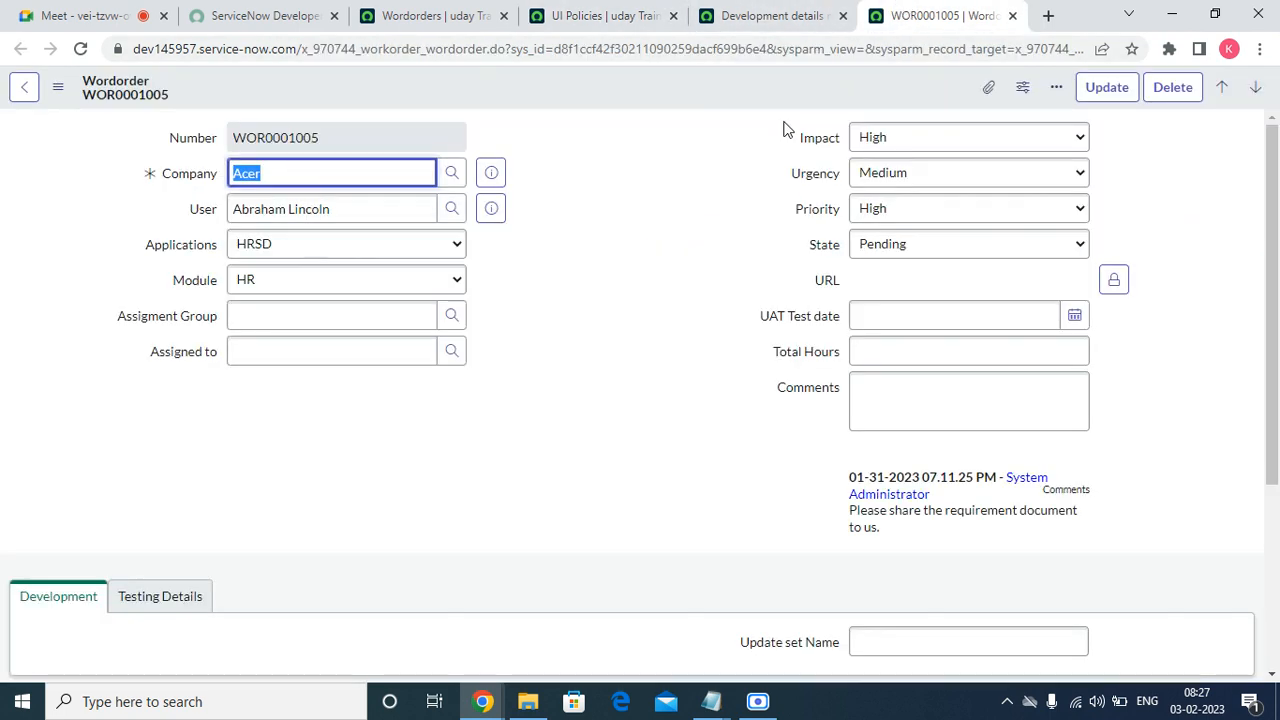
{"action": "left_click", "coordinate": [80, 48]}
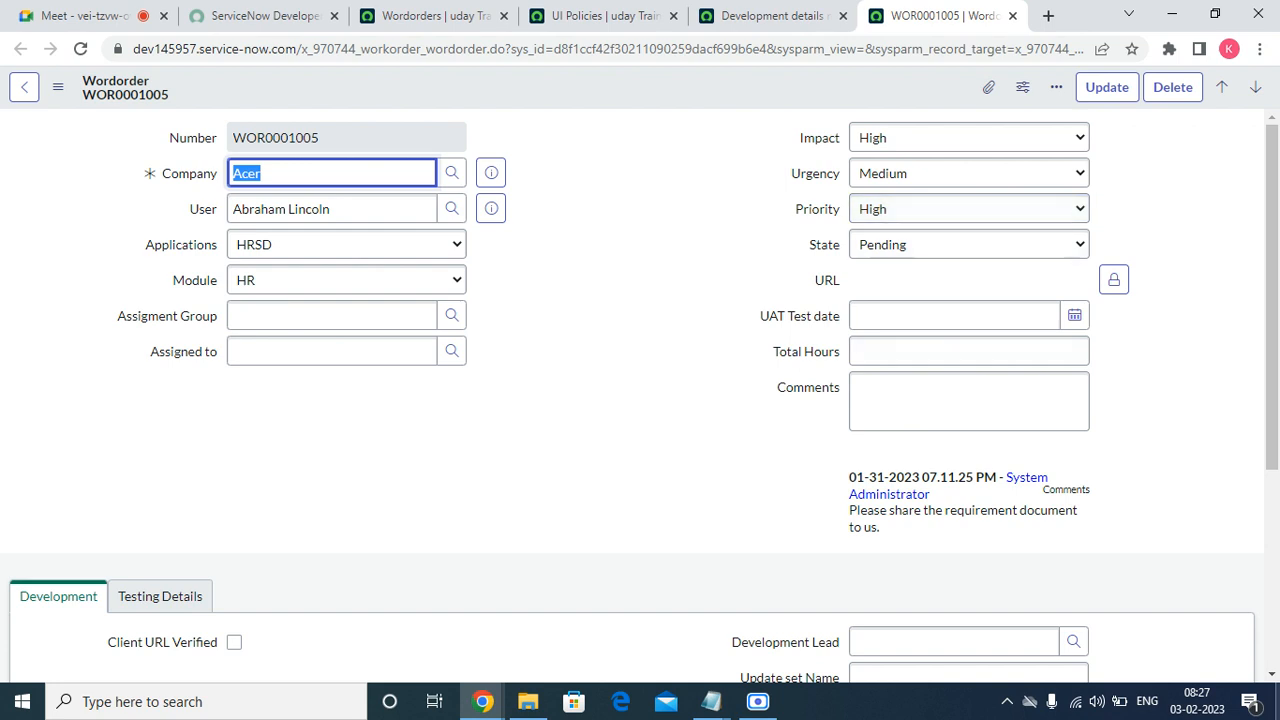
{"action": "scroll", "coordinate": [885, 472], "scroll_direction": "down", "scroll_amount": 3}
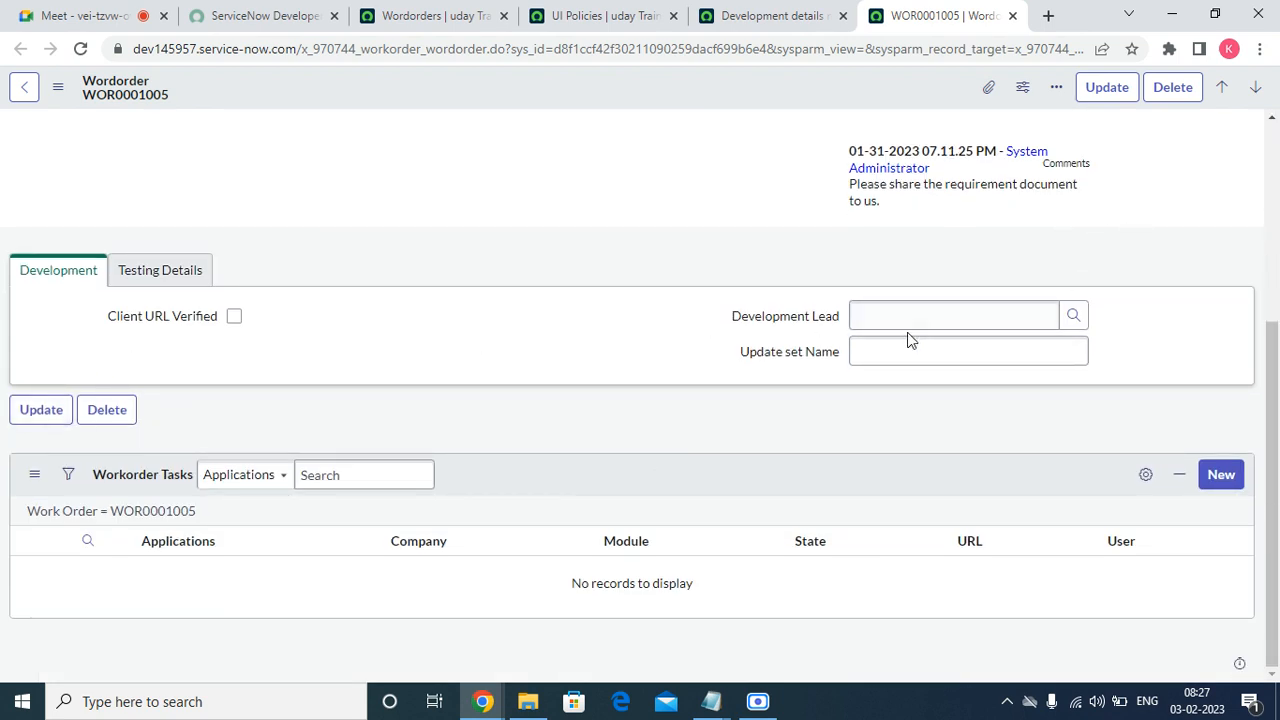
{"action": "scroll", "coordinate": [908, 340], "scroll_direction": "up", "scroll_amount": 3}
{"action": "left_click", "coordinate": [900, 244]}
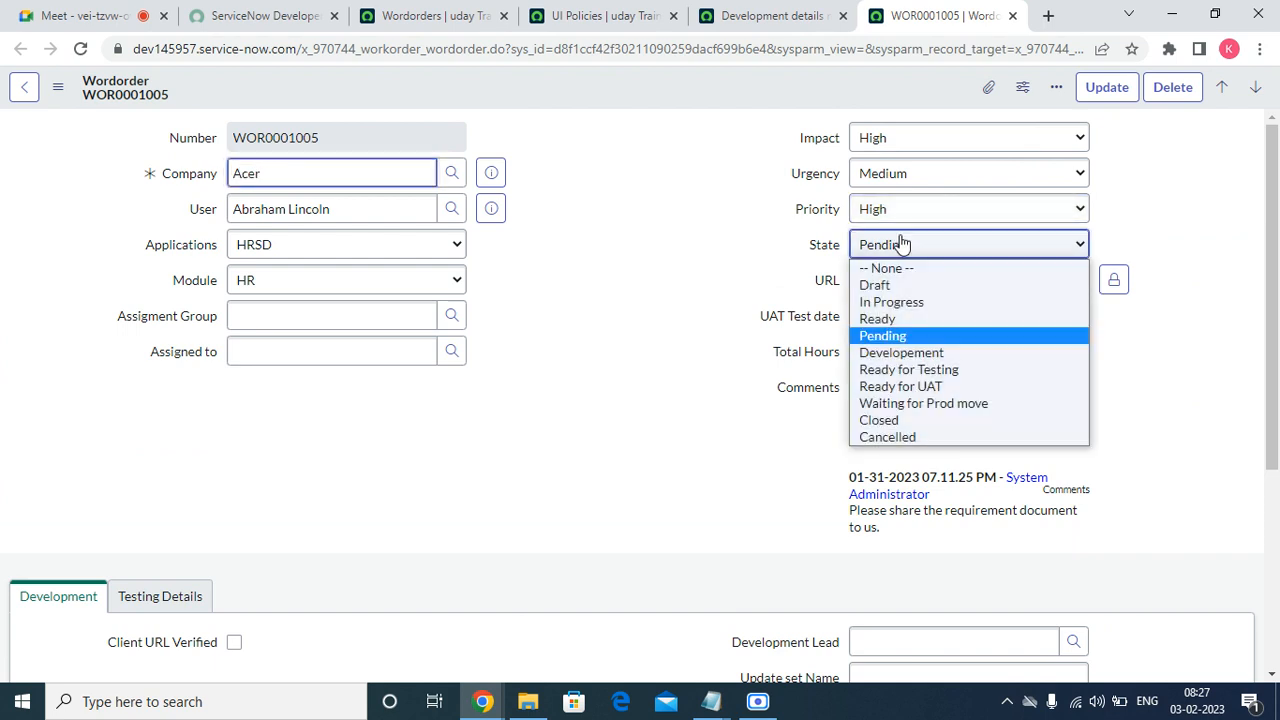
{"action": "left_click", "coordinate": [901, 353]}
{"action": "scroll", "coordinate": [669, 472], "scroll_direction": "down", "scroll_amount": 3}
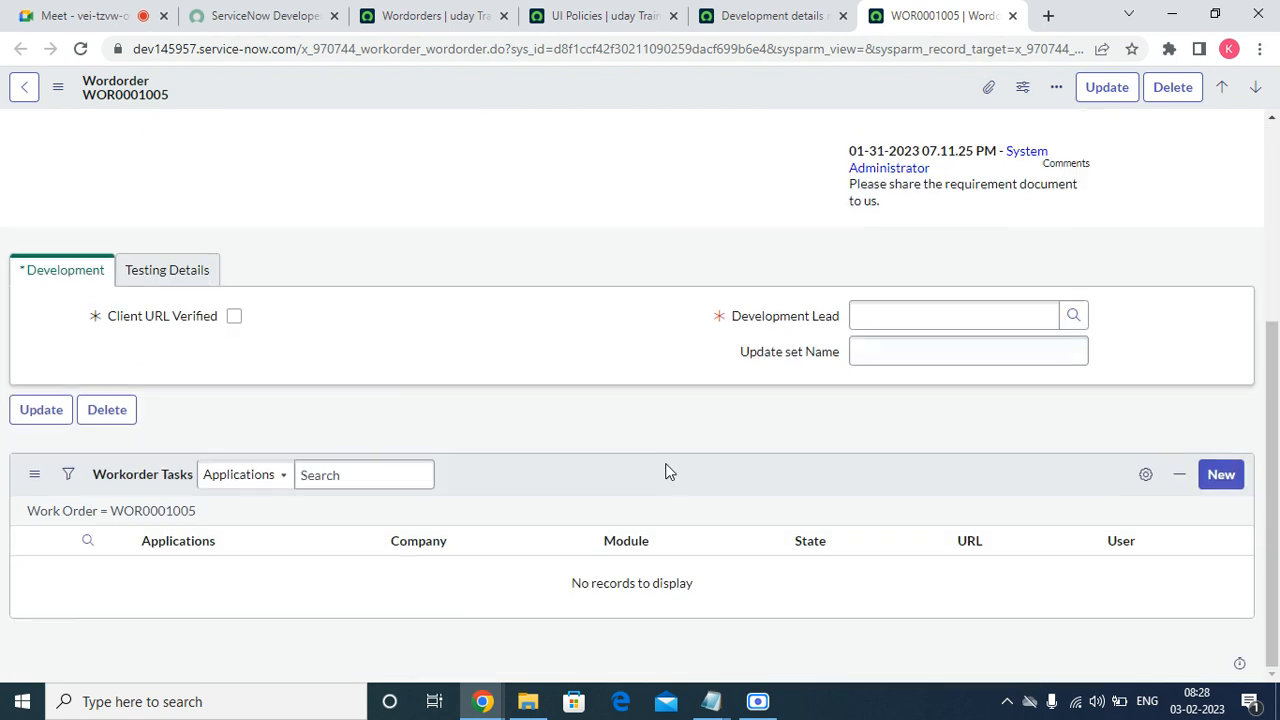
{"action": "left_click", "coordinate": [896, 310]}
Disable Use as UI Policy on client in the Development details mandatory data policy and save the record
{"action": "left_click", "coordinate": [760, 18]}
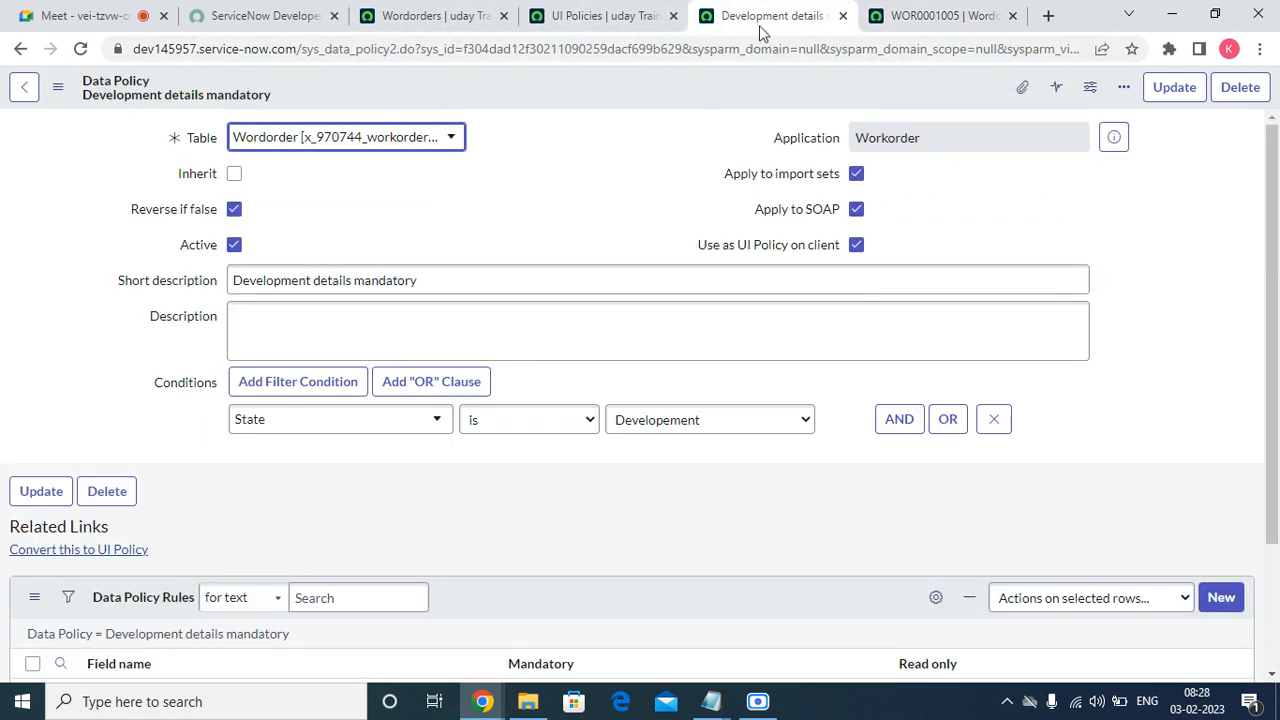
{"action": "left_click_drag", "start_coordinate": [700, 255], "coordinate": [856, 245]}
{"action": "left_click", "coordinate": [668, 244]}
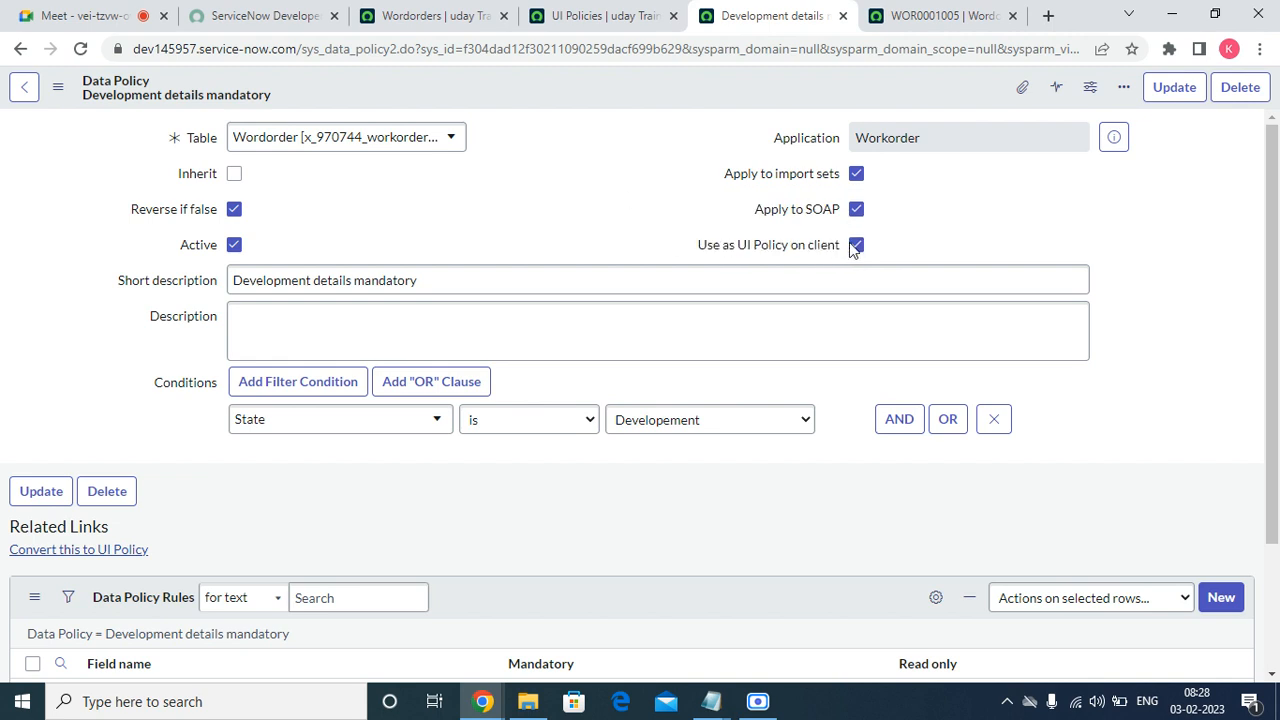
{"action": "left_click", "coordinate": [855, 245]}
{"action": "right_click", "coordinate": [644, 87]}
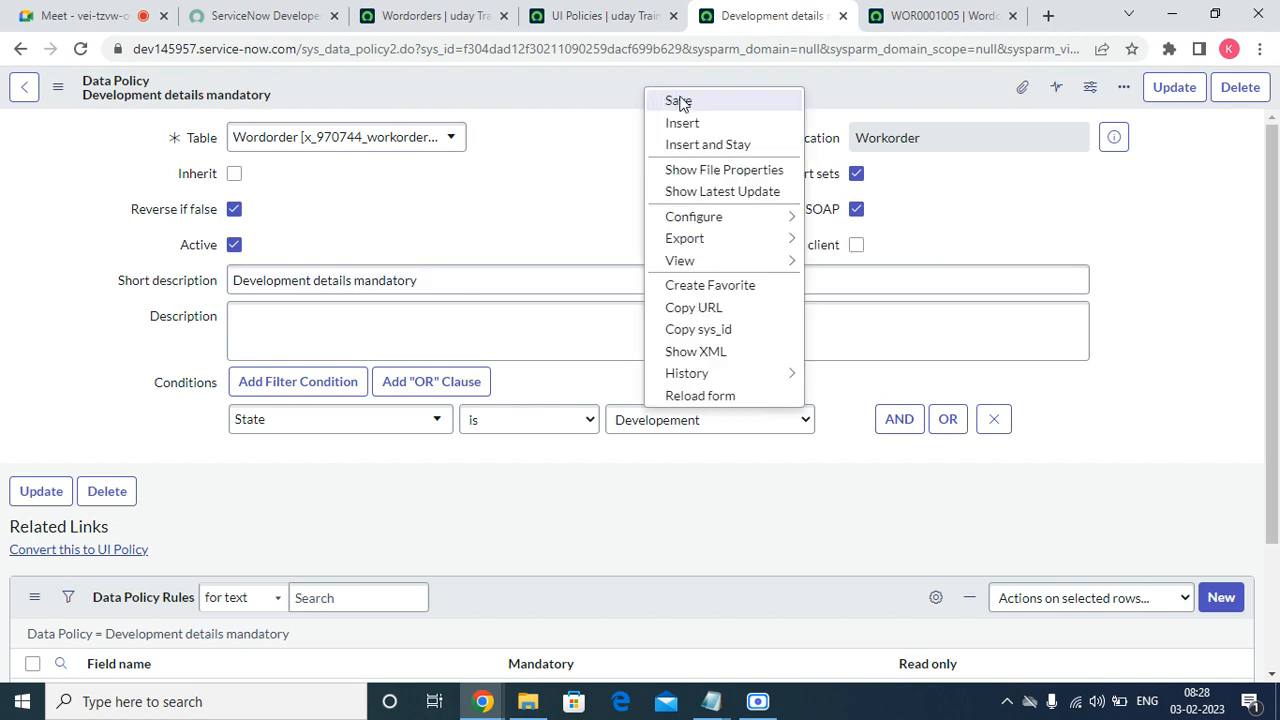
{"action": "left_click", "coordinate": [679, 101]}
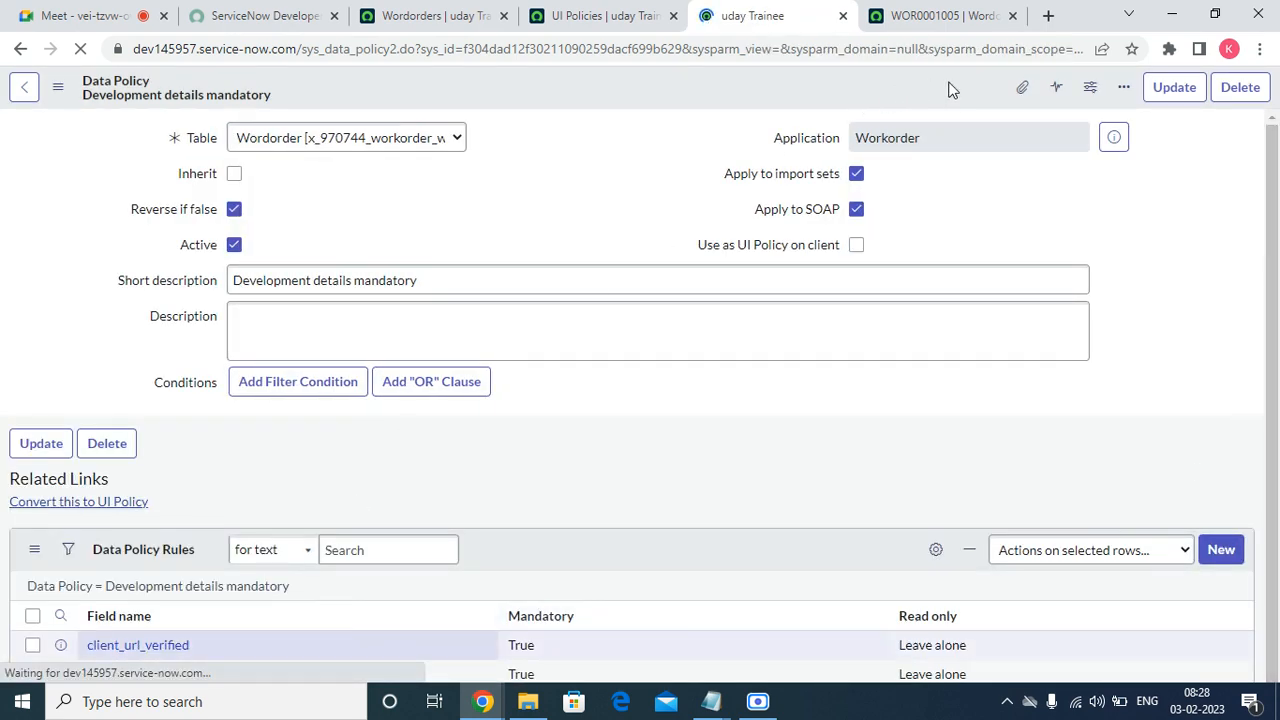
Return to the HRSD work order's record and reload its form, discarding the unsaved changes
{"action": "left_click", "coordinate": [945, 18]}
{"action": "right_click", "coordinate": [706, 83]}
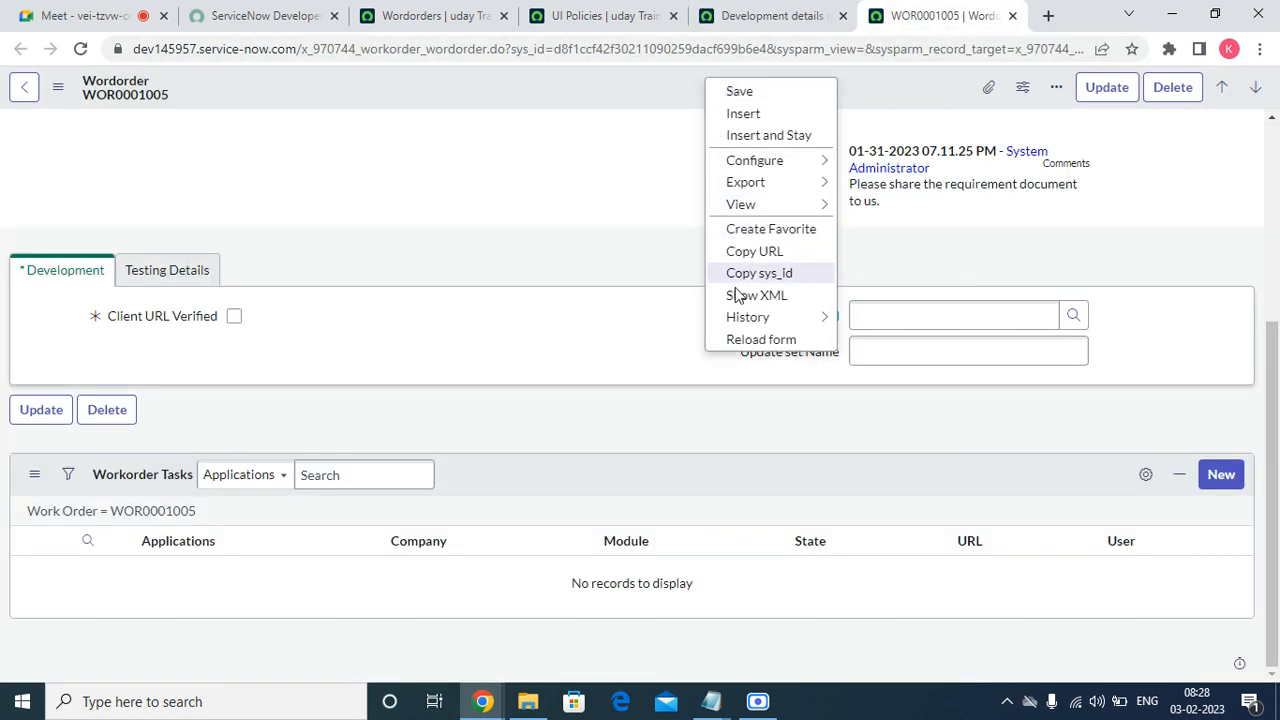
{"action": "mouse_move", "coordinate": [745, 317]}
{"action": "left_click", "coordinate": [755, 341]}
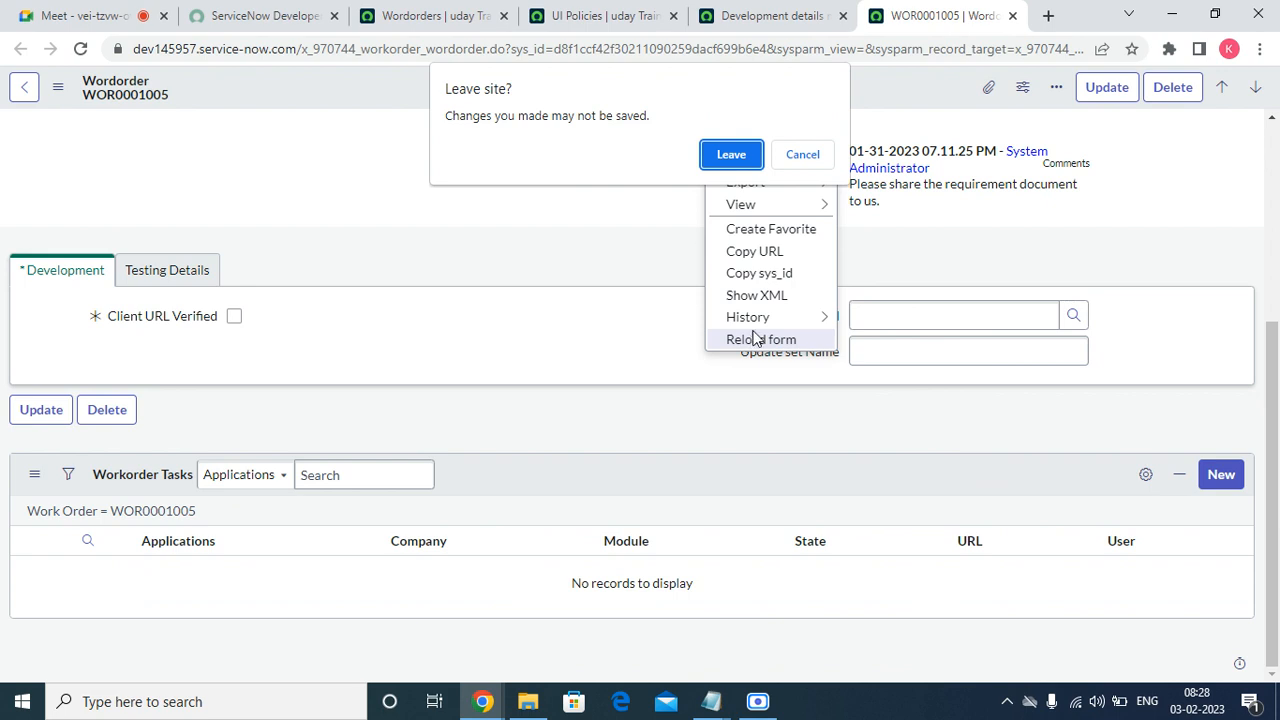
{"action": "left_click", "coordinate": [737, 160]}
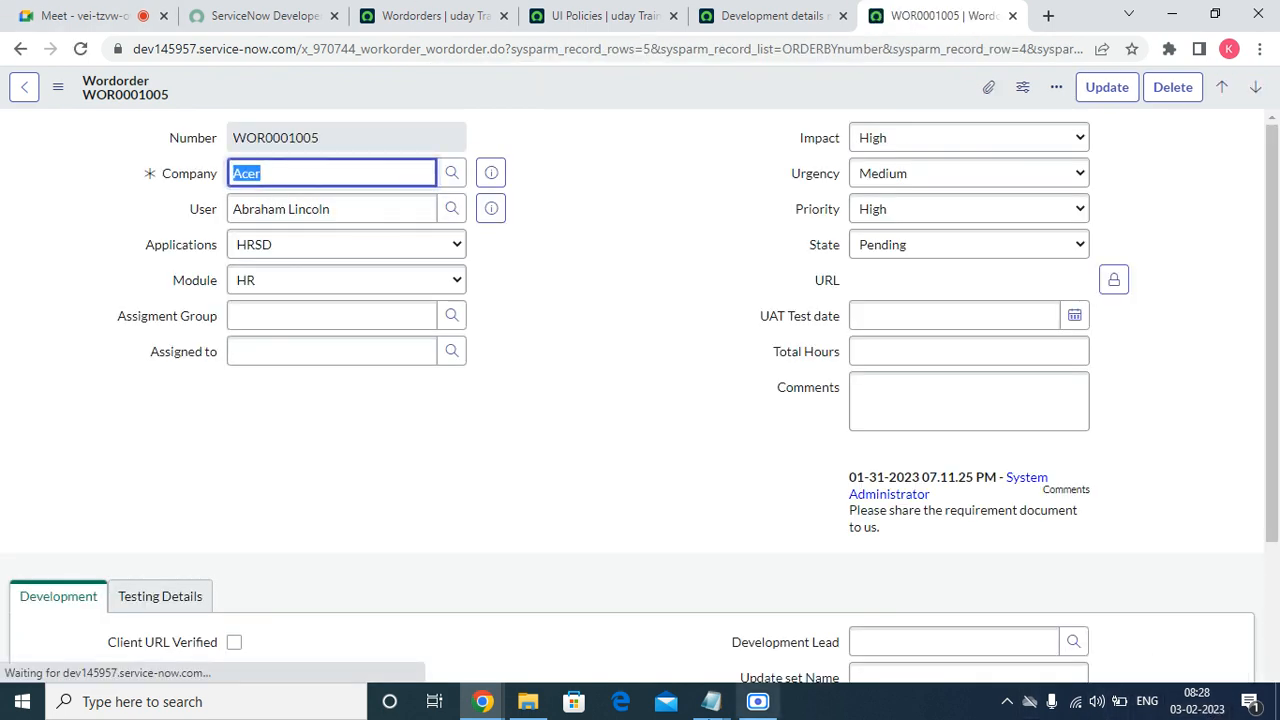
Set the HRSD work order's State to Developement, examine the Development section's fields, and try to save the record
{"action": "scroll", "coordinate": [740, 610], "scroll_direction": "down", "scroll_amount": 3}
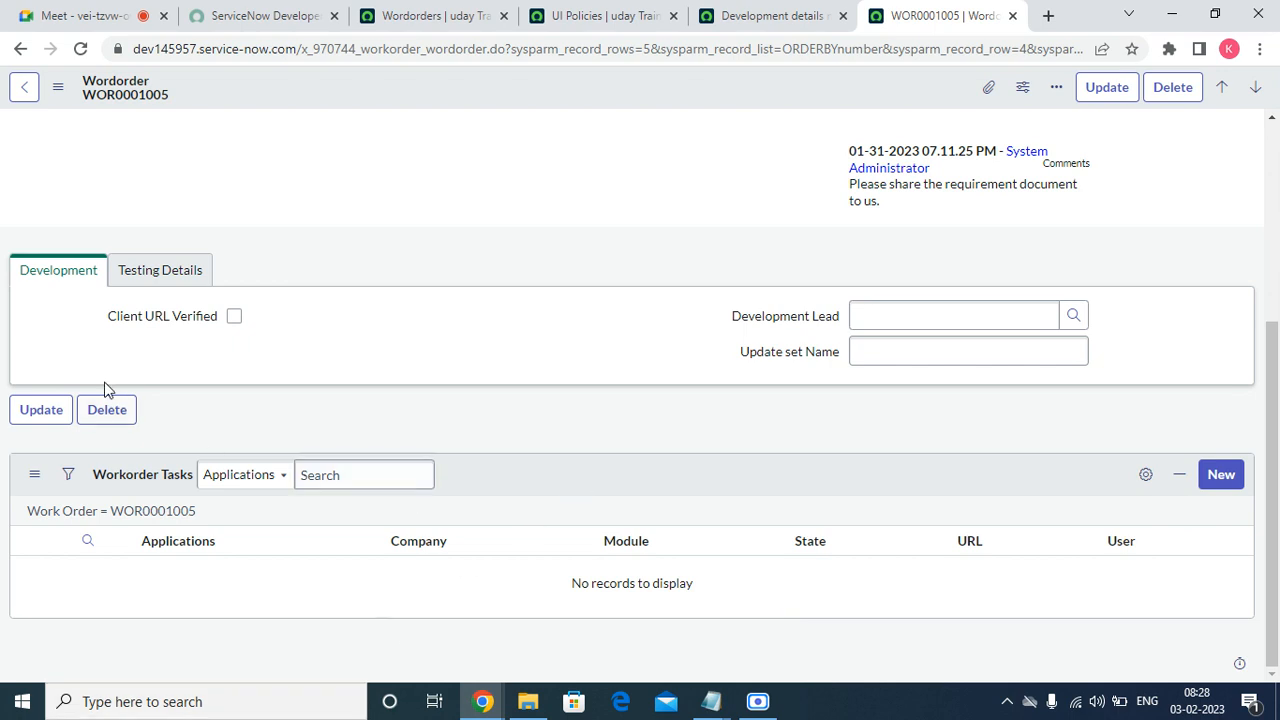
{"action": "left_click", "coordinate": [973, 355]}
{"action": "scroll", "coordinate": [666, 106], "scroll_direction": "up", "scroll_amount": 3}
{"action": "left_click", "coordinate": [893, 245]}
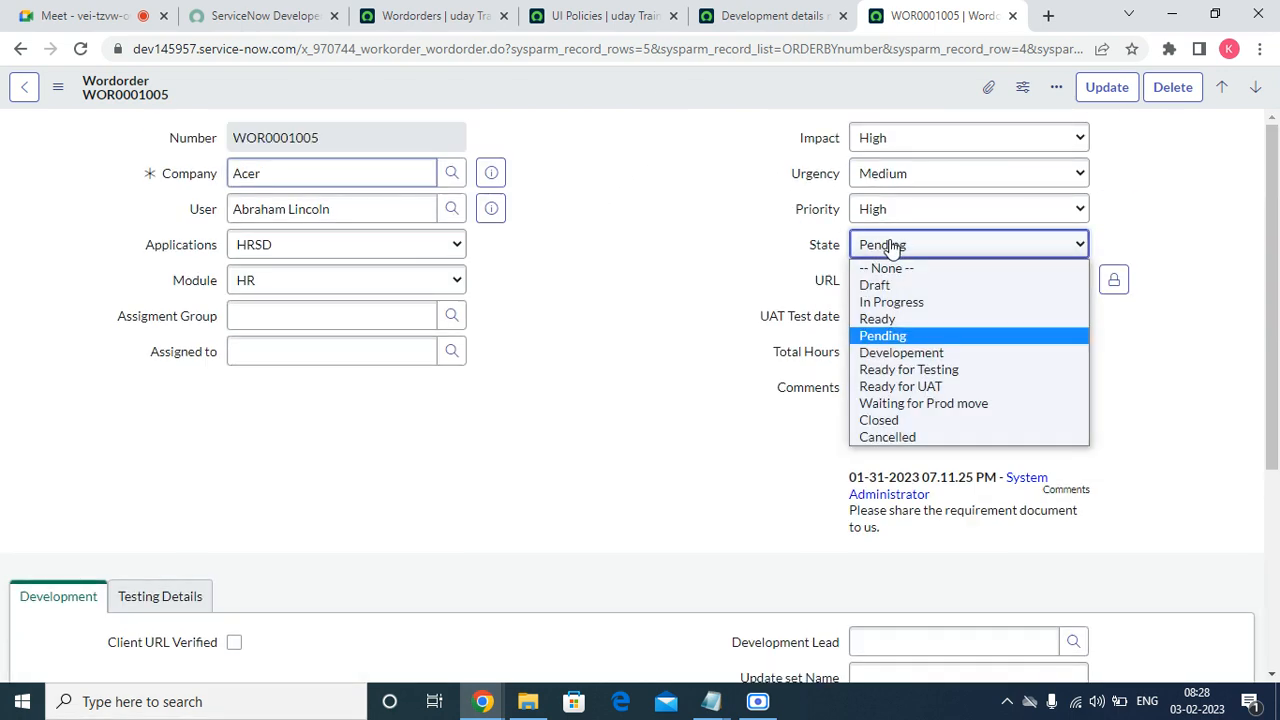
{"action": "left_click", "coordinate": [903, 353]}
{"action": "scroll", "coordinate": [714, 363], "scroll_direction": "down", "scroll_amount": 3}
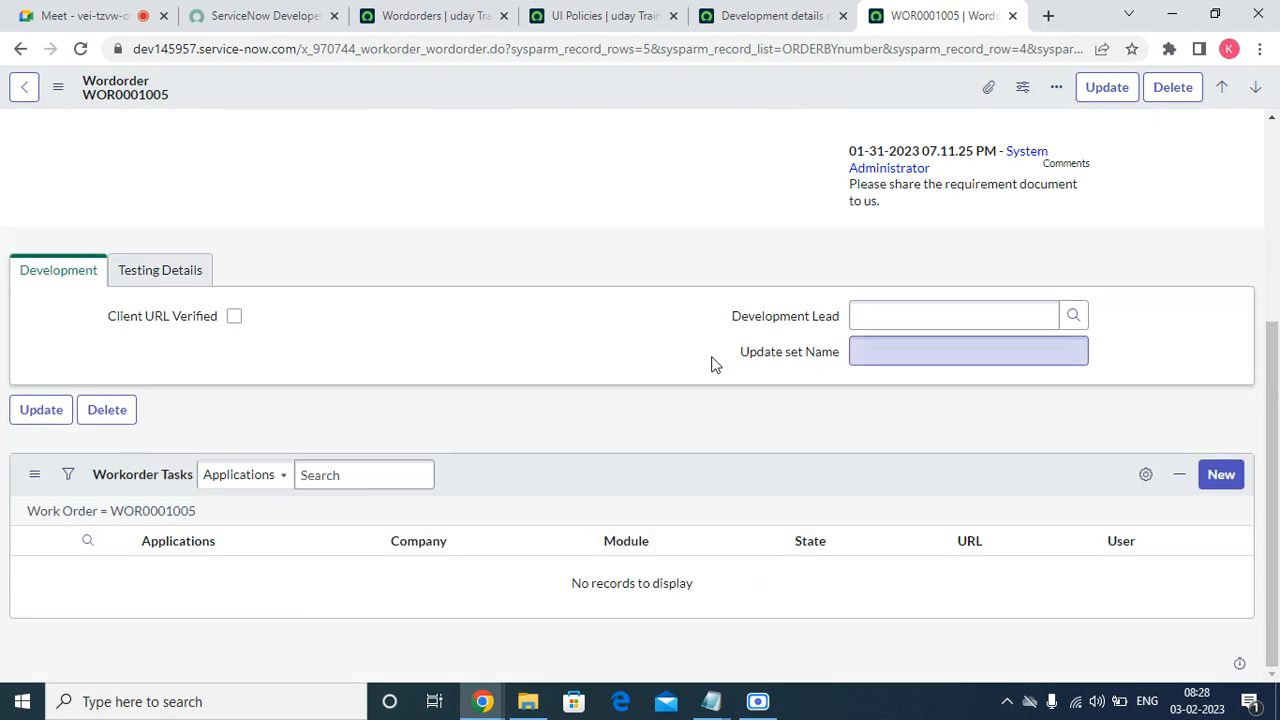
{"action": "right_click", "coordinate": [630, 82]}
{"action": "left_click", "coordinate": [659, 90]}
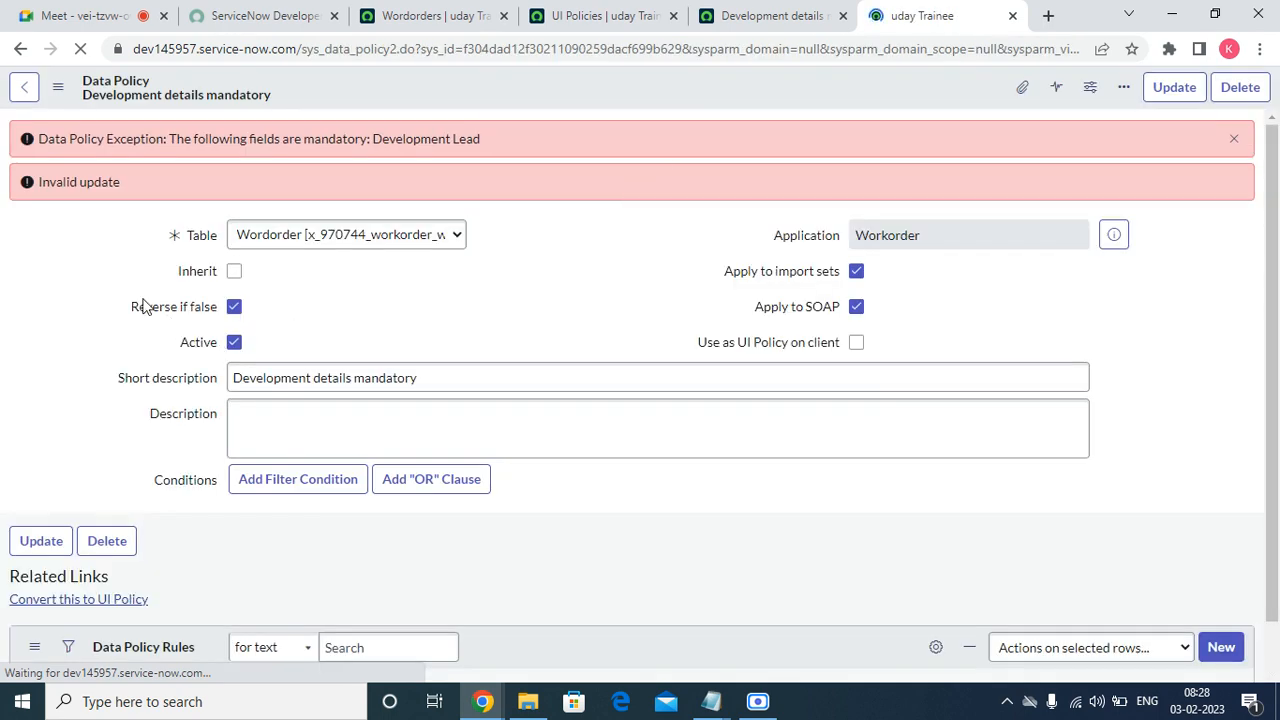
Highlight the Data Policy Exception message, dismiss it, and go back to the previous list
{"action": "left_click_drag", "start_coordinate": [39, 146], "coordinate": [178, 162]}
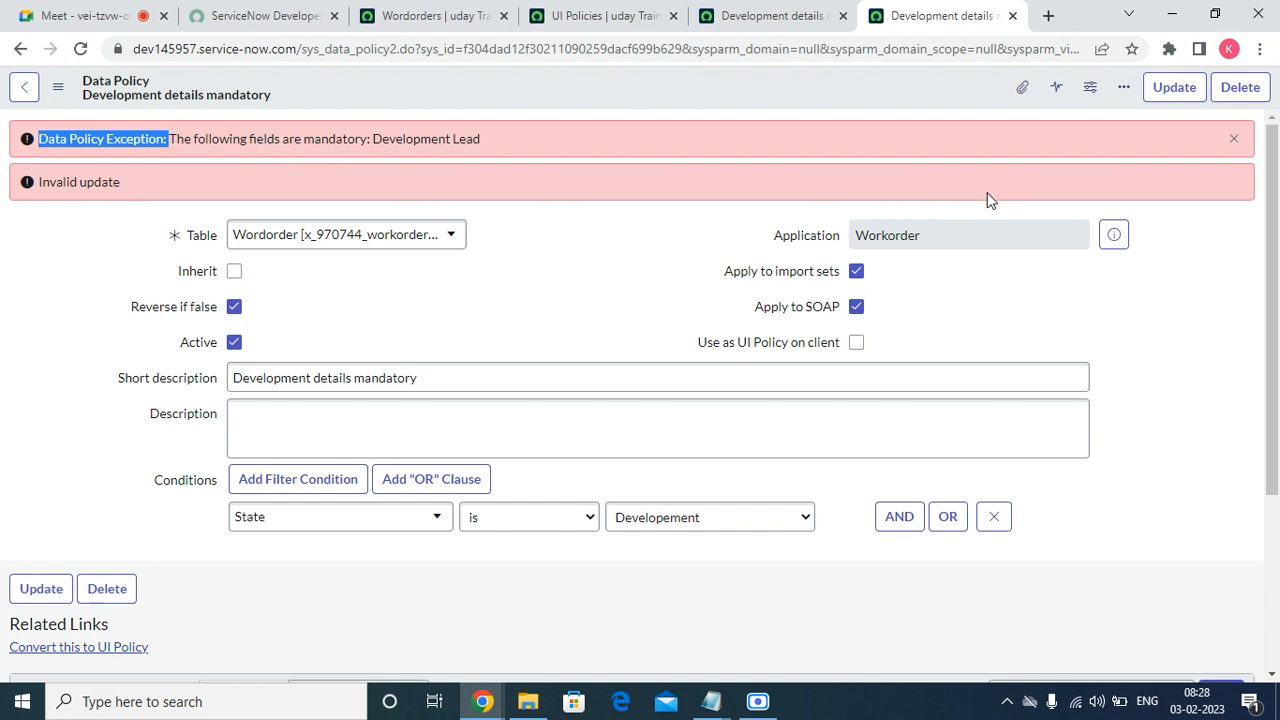
{"action": "left_click", "coordinate": [1234, 138]}
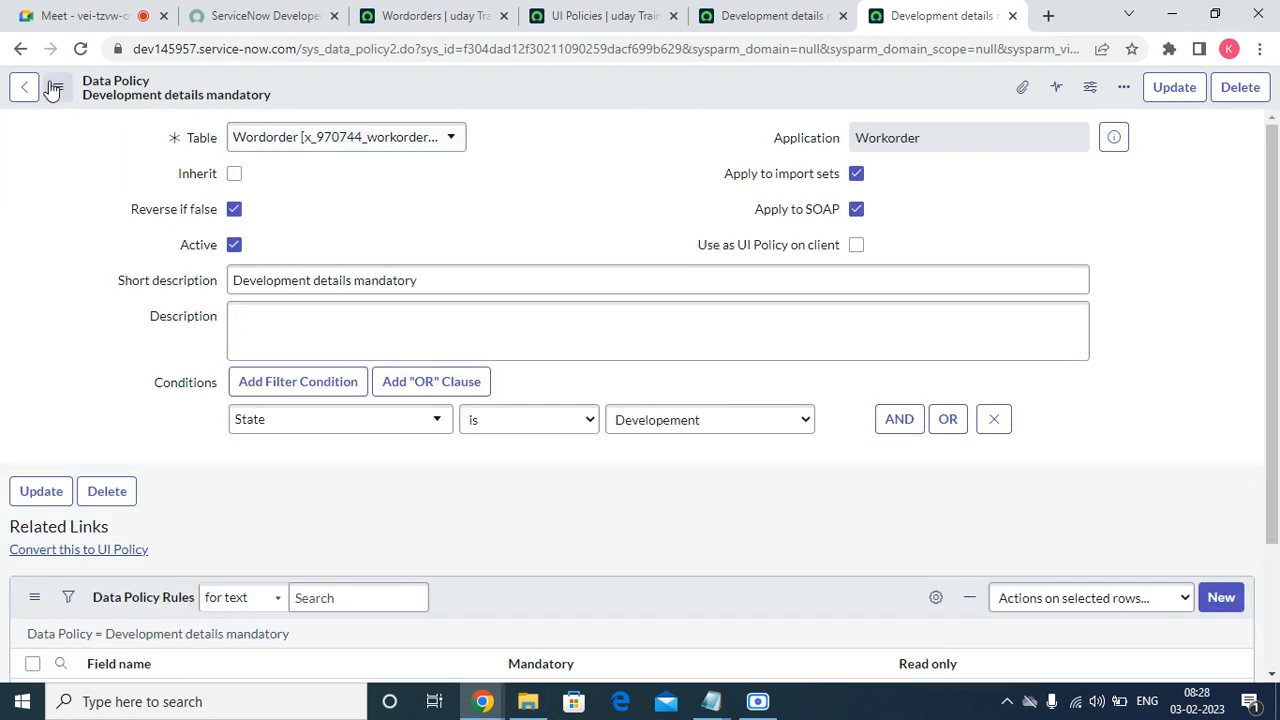
{"action": "left_click", "coordinate": [26, 90]}
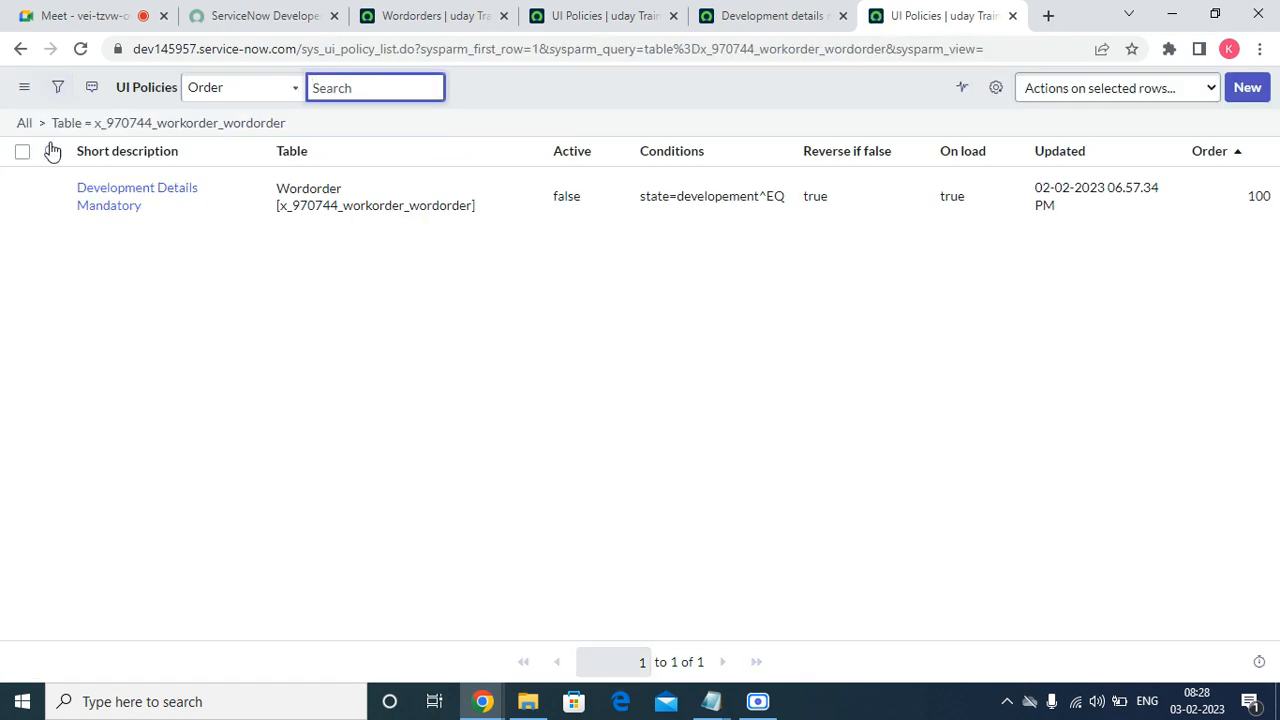
Open the HRSD work order's record from the Wordorders list in a new browser tab
{"action": "left_click", "coordinate": [420, 17]}
{"action": "right_click", "coordinate": [49, 316]}
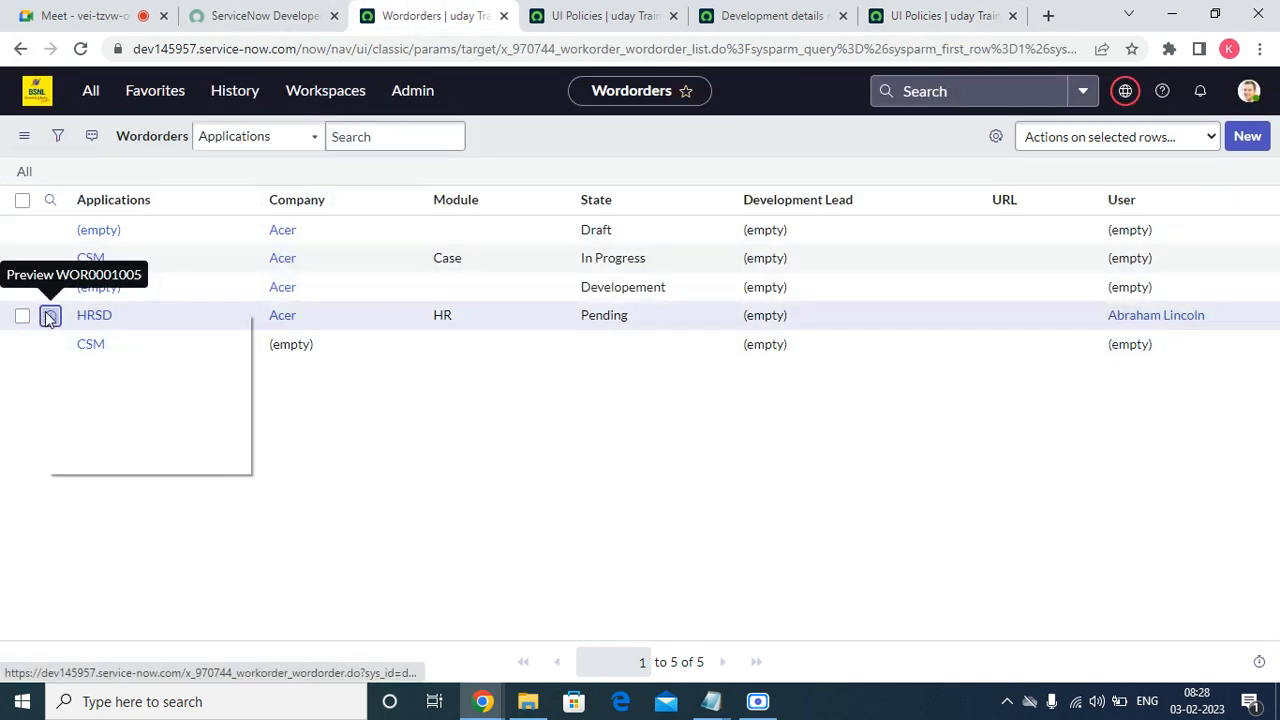
{"action": "left_click", "coordinate": [56, 325]}
{"action": "left_click", "coordinate": [522, 14]}
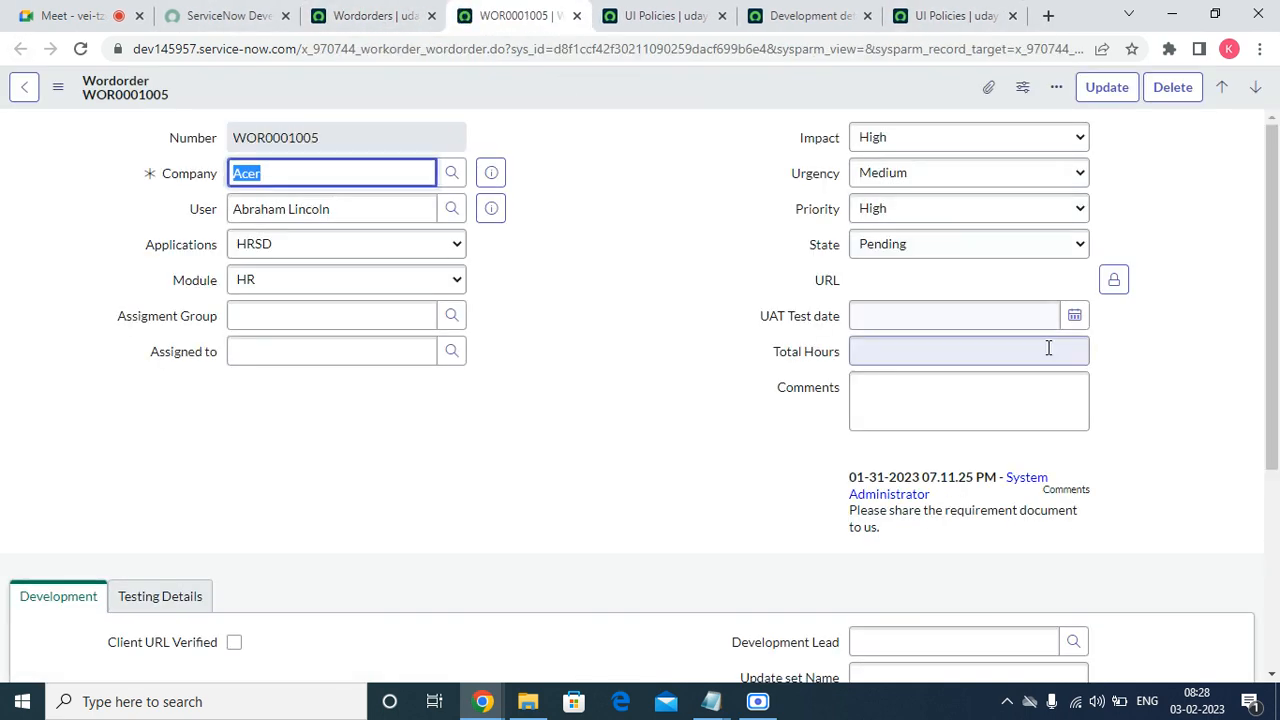
Enable Use as UI Policy on client for the Development details mandatory data policy and save it
{"action": "left_click", "coordinate": [660, 18]}
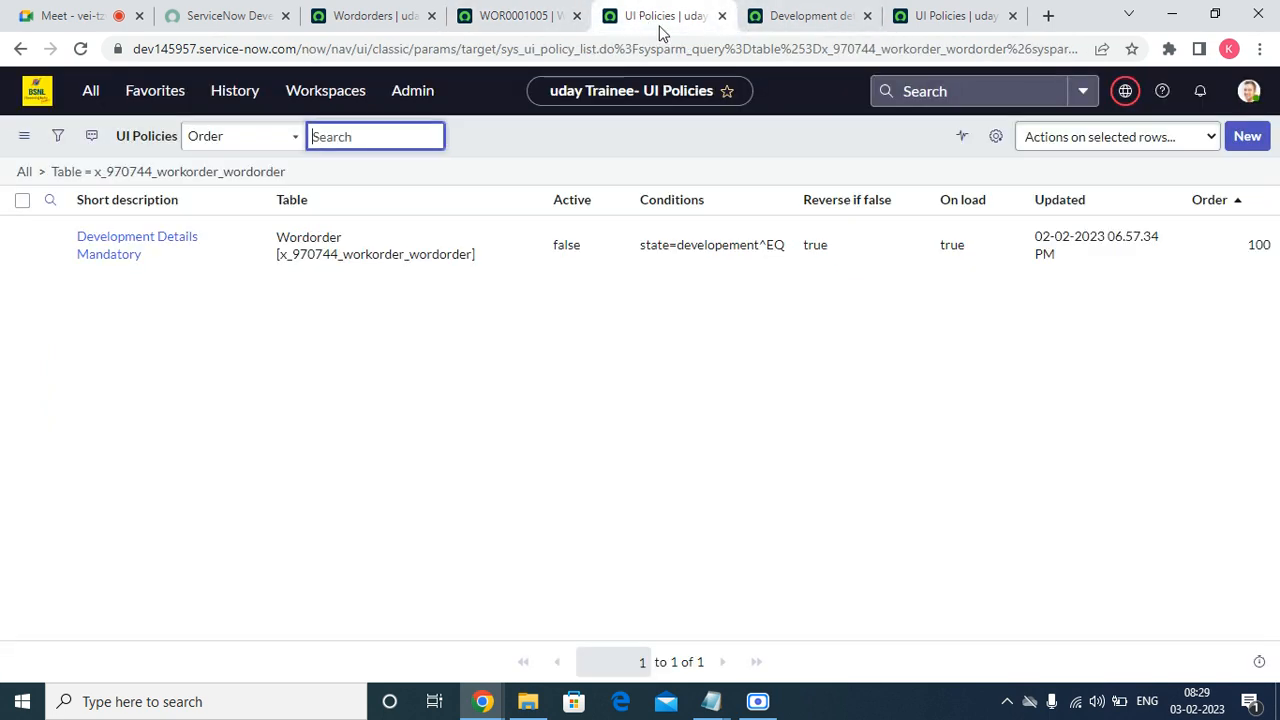
{"action": "left_click", "coordinate": [805, 17]}
{"action": "left_click", "coordinate": [856, 245]}
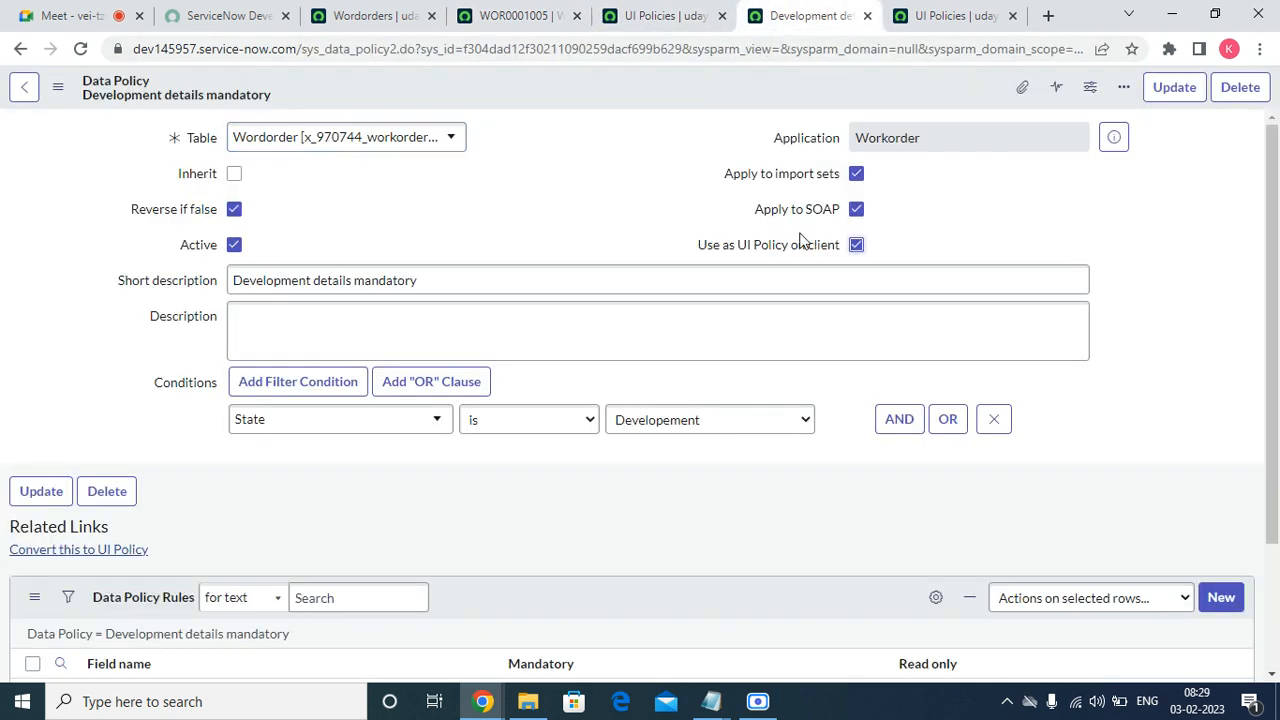
{"action": "right_click", "coordinate": [660, 80]}
{"action": "left_click", "coordinate": [682, 90]}
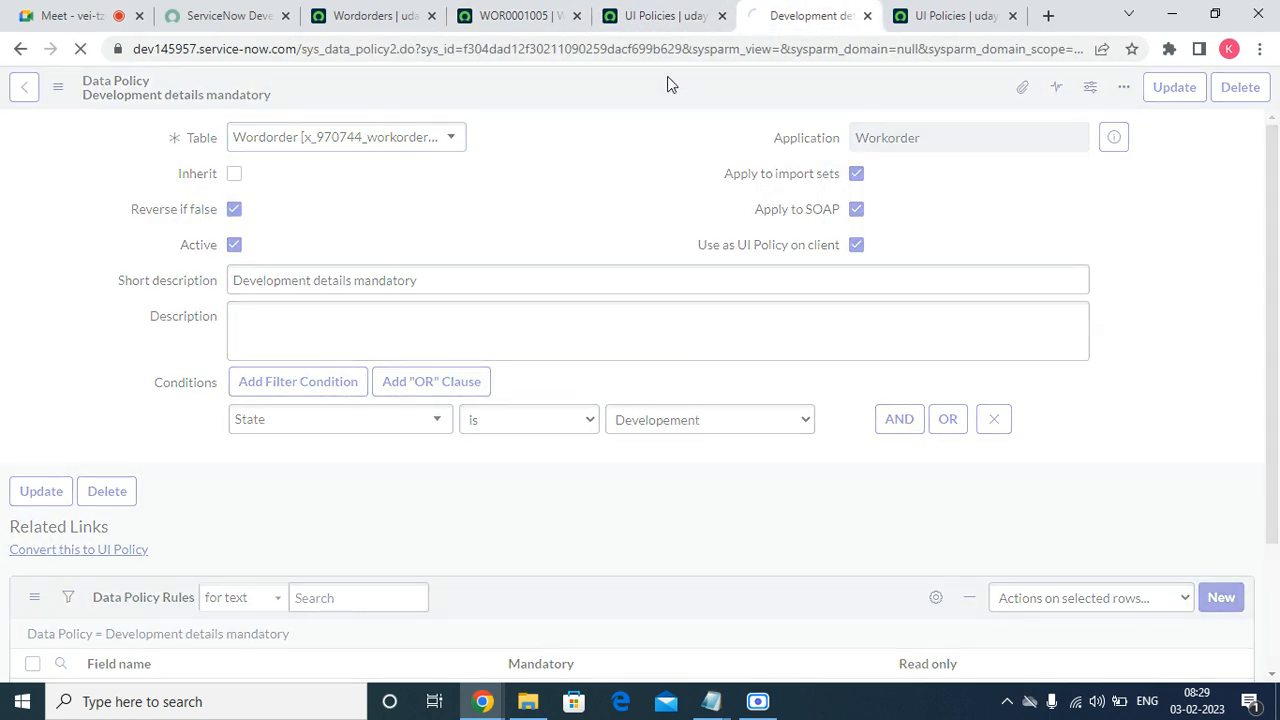
Set the HRSD work order's State to Developement without reloading the form first, and check the Development section's fields
{"action": "left_click", "coordinate": [515, 17]}
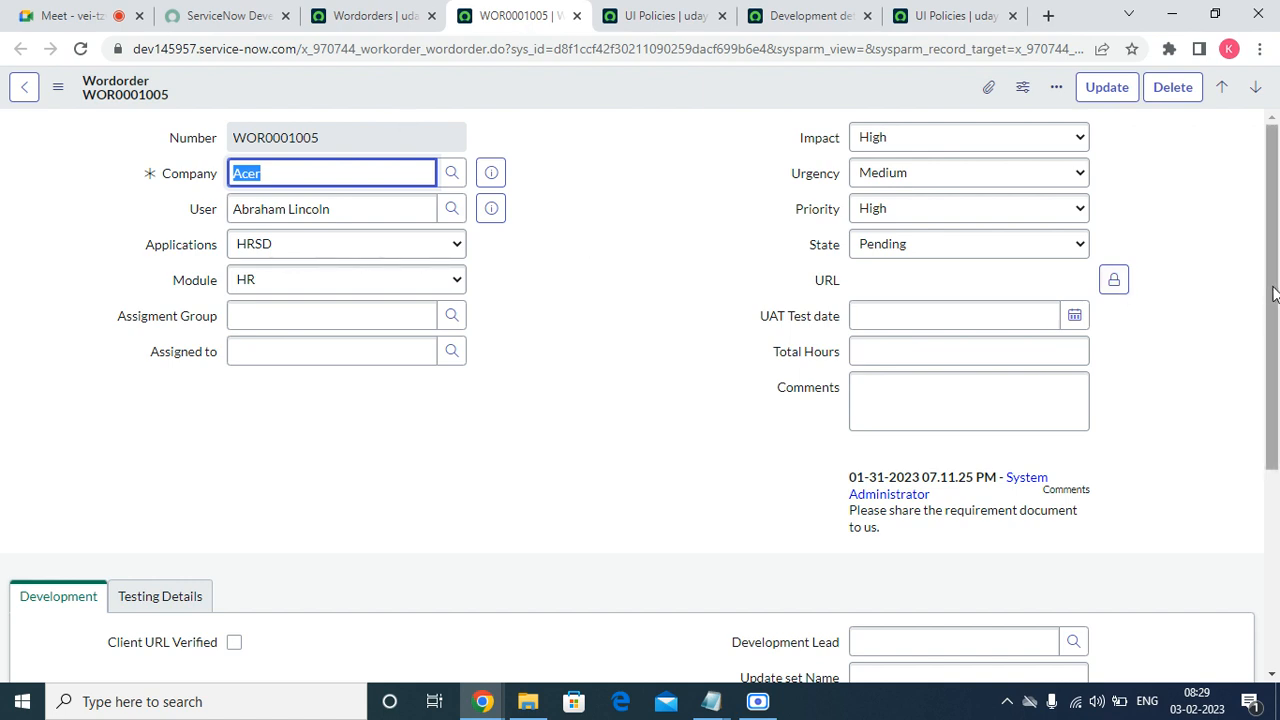
{"action": "left_click_drag", "start_coordinate": [1272, 312], "coordinate": [1277, 395]}
{"action": "scroll", "coordinate": [1277, 395], "scroll_direction": "down", "scroll_amount": 4}
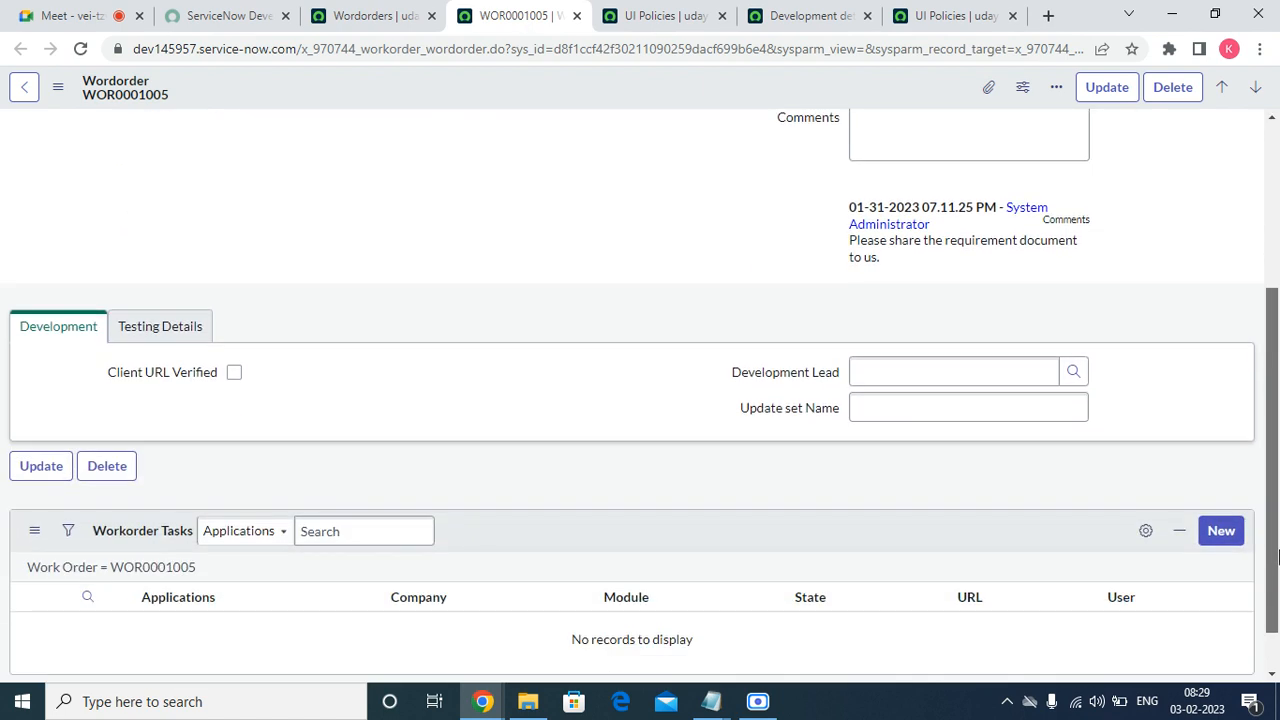
{"action": "scroll", "coordinate": [957, 278], "scroll_direction": "up", "scroll_amount": 4}
{"action": "left_click", "coordinate": [934, 246]}
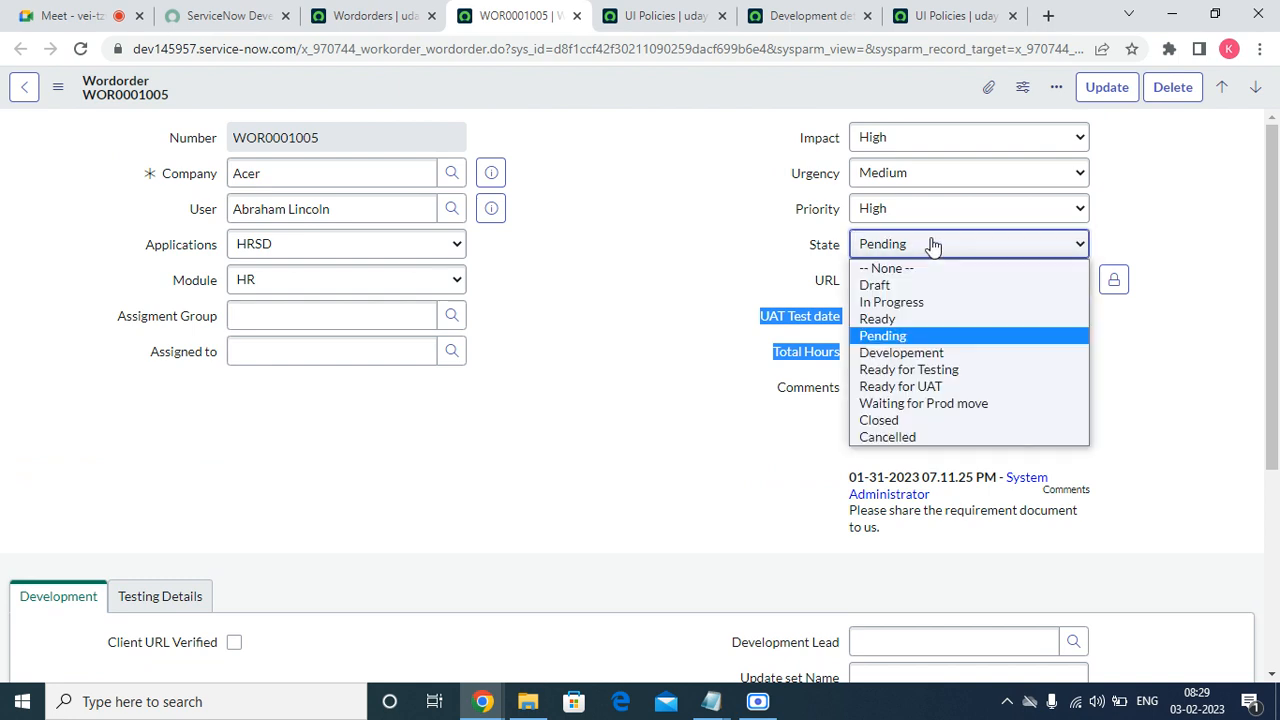
{"action": "left_click", "coordinate": [940, 349]}
{"action": "scroll", "coordinate": [853, 466], "scroll_direction": "down", "scroll_amount": 3}
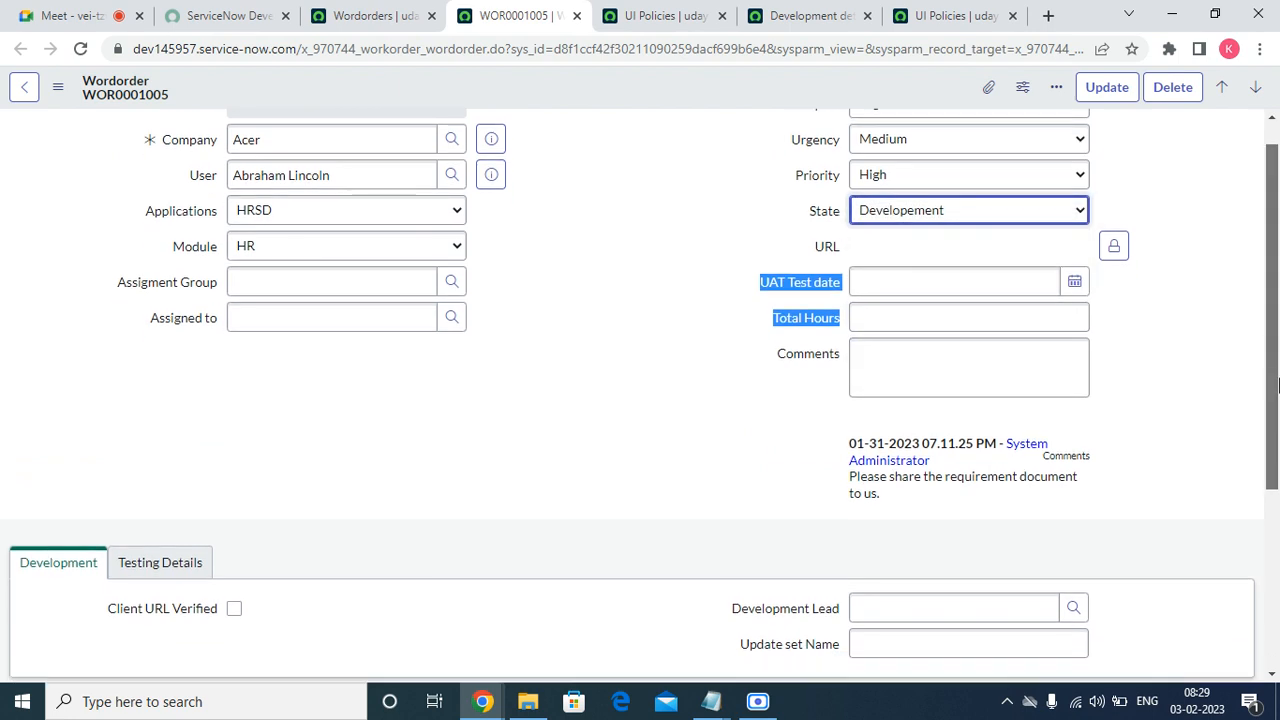
{"action": "scroll", "coordinate": [800, 403], "scroll_direction": "up", "scroll_amount": 4}
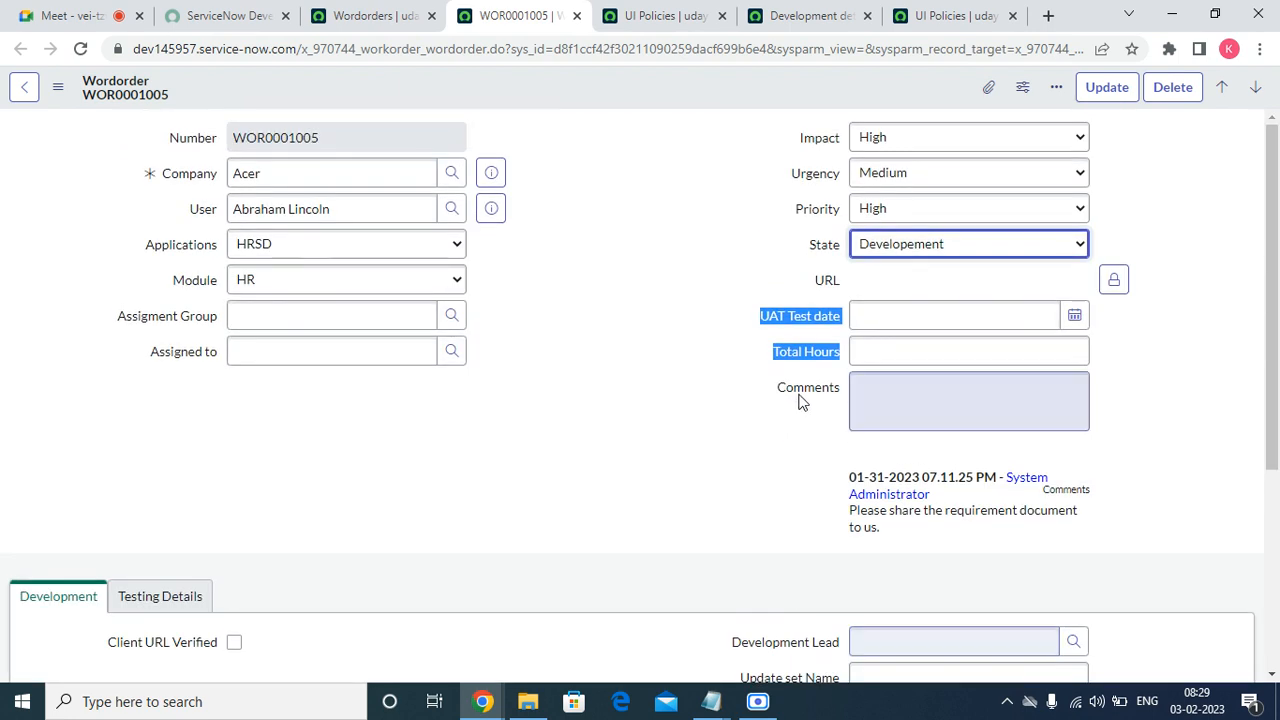
Save the Development details mandatory data policy again and reload the HRSD work order's form, discarding its unsaved changes
{"action": "left_click", "coordinate": [745, 15]}
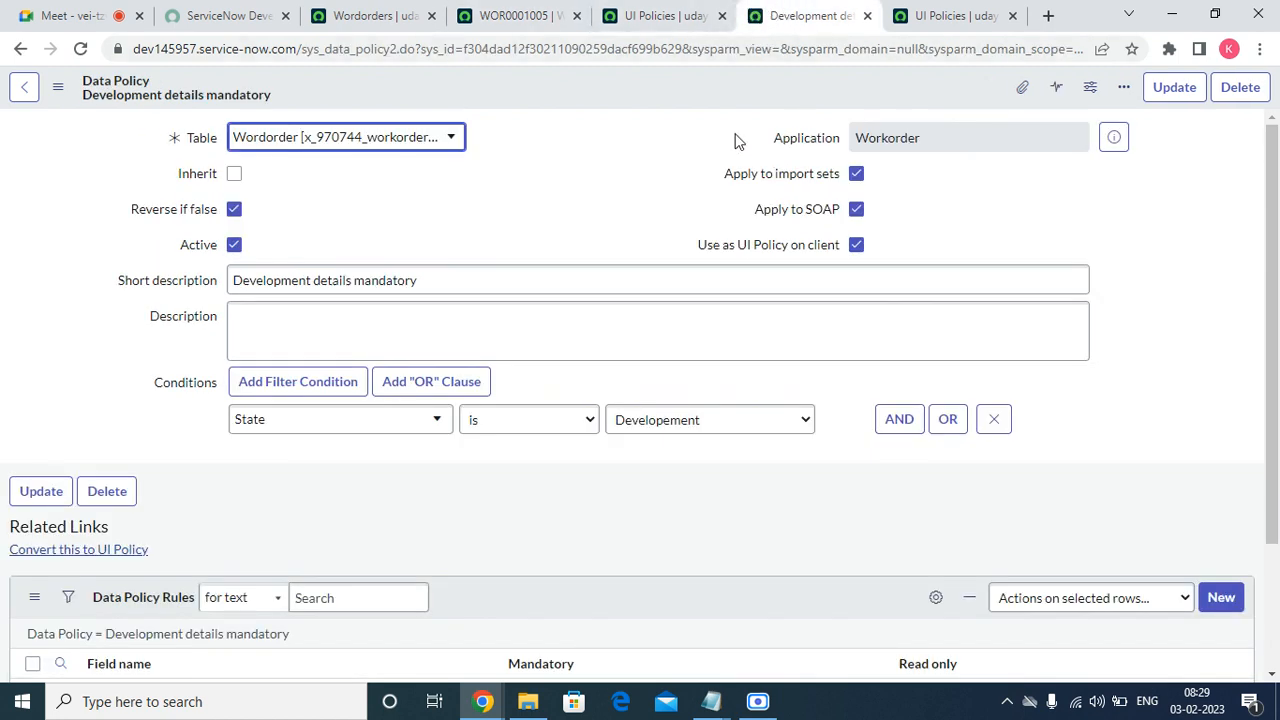
{"action": "right_click", "coordinate": [709, 82]}
{"action": "left_click", "coordinate": [738, 97]}
{"action": "left_click", "coordinate": [535, 15]}
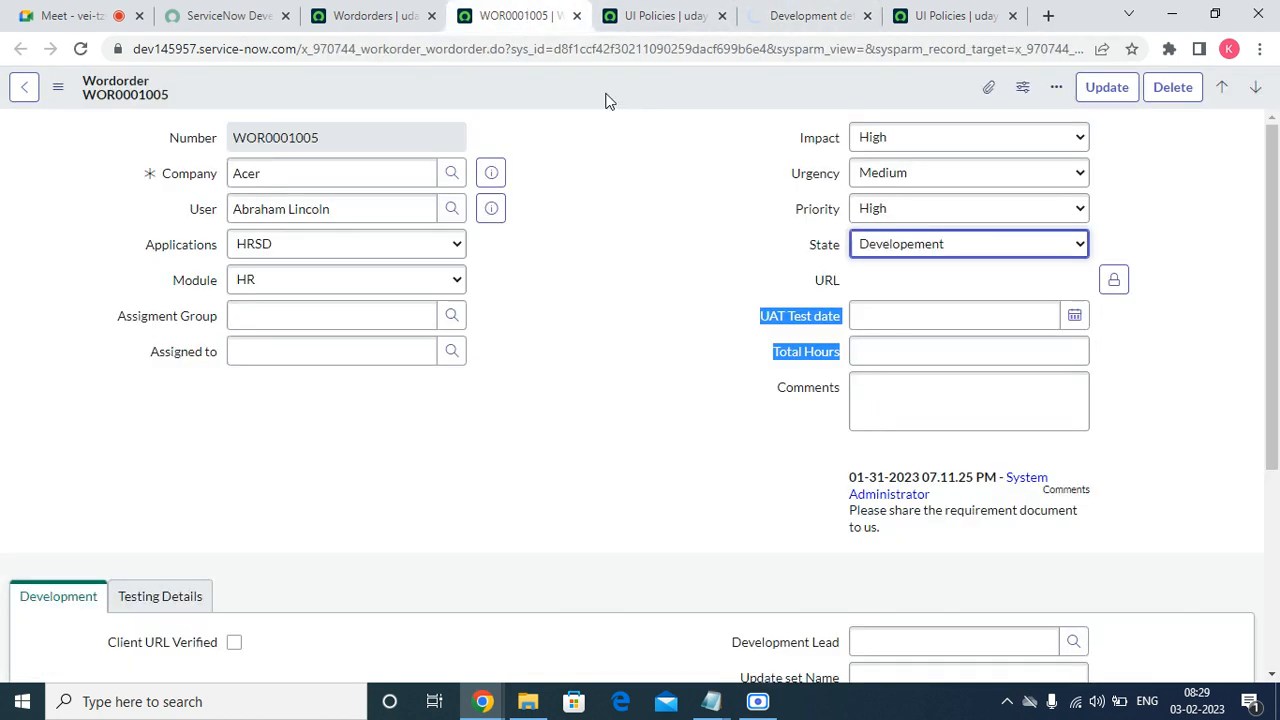
{"action": "left_click", "coordinate": [82, 48]}
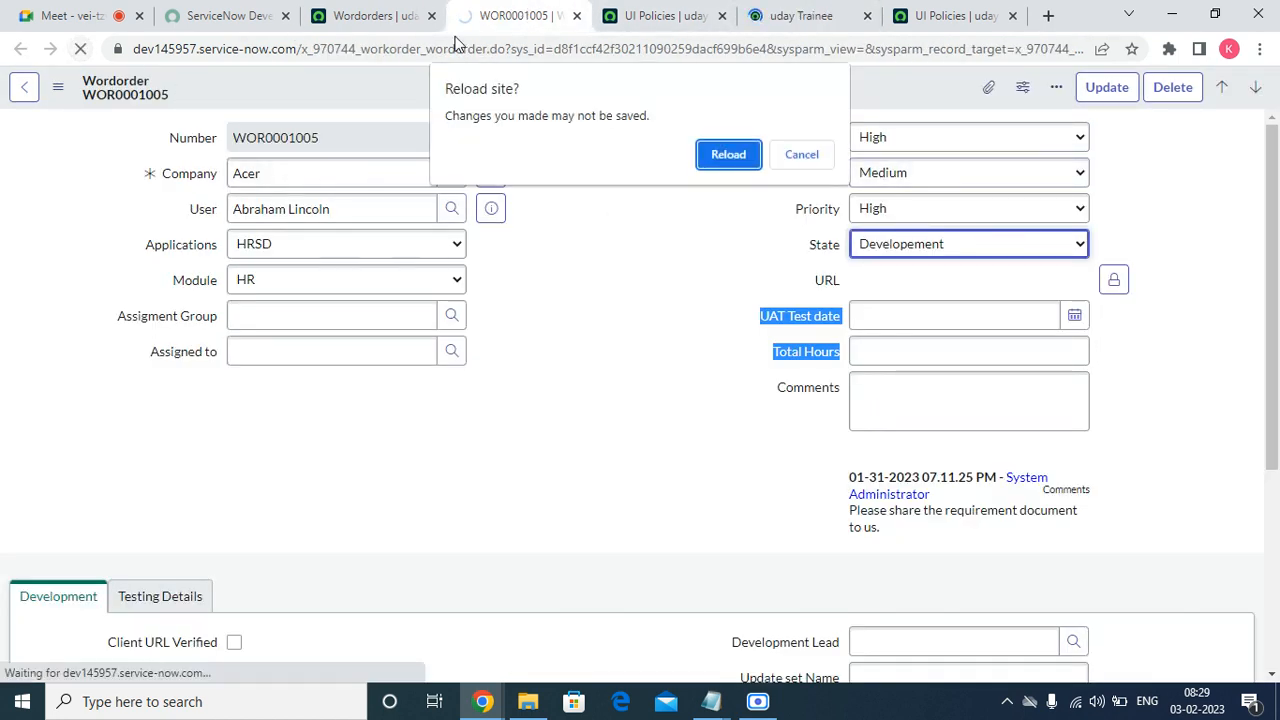
{"action": "left_click", "coordinate": [727, 153]}
Set the reloaded HRSD work order's State to Developement and examine the Client URL Verified and Development Lead fields
{"action": "left_click", "coordinate": [389, 24]}
{"action": "left_click", "coordinate": [512, 14]}
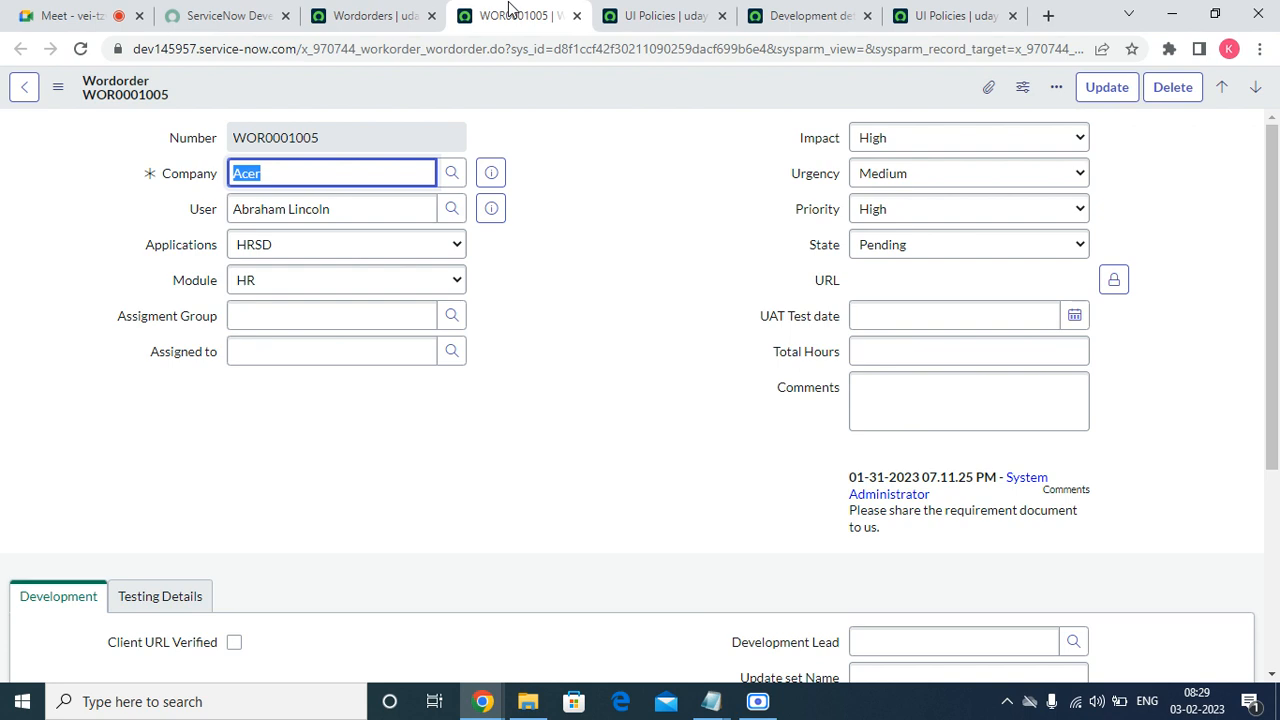
{"action": "right_click", "coordinate": [510, 8]}
{"action": "left_click", "coordinate": [946, 251]}
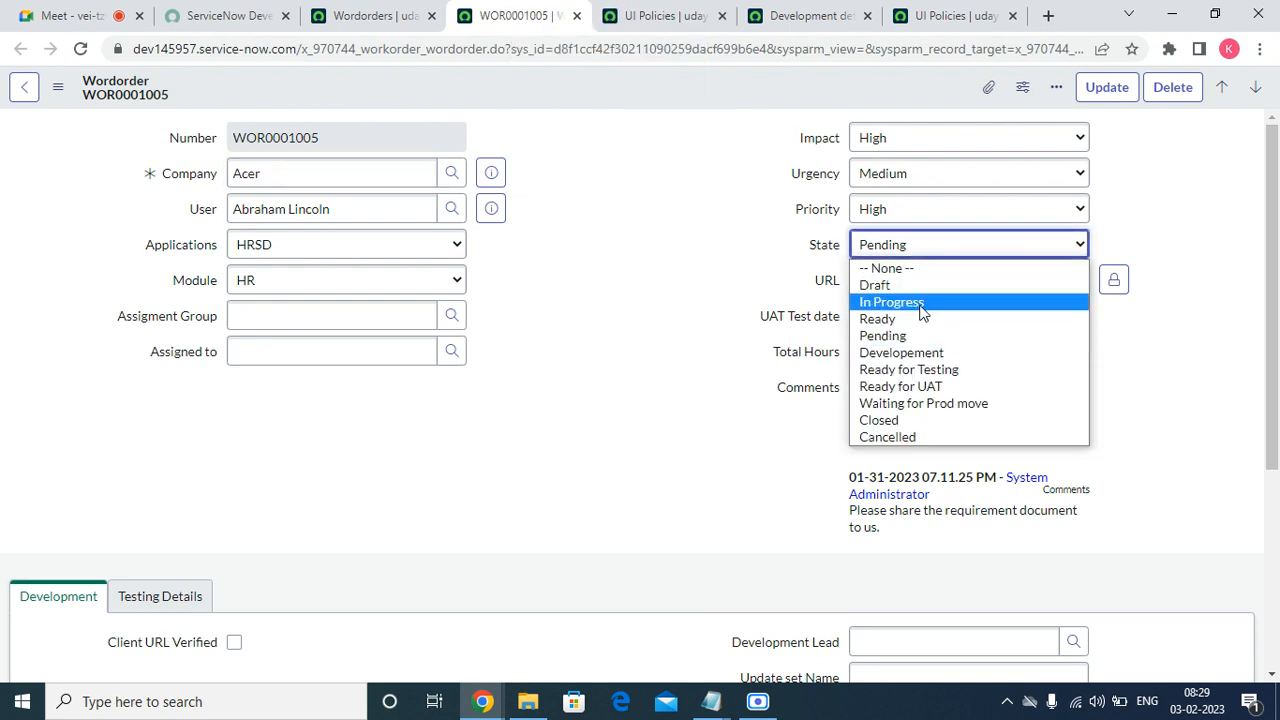
{"action": "left_click", "coordinate": [910, 353]}
{"action": "scroll", "coordinate": [663, 417], "scroll_direction": "down", "scroll_amount": 3}
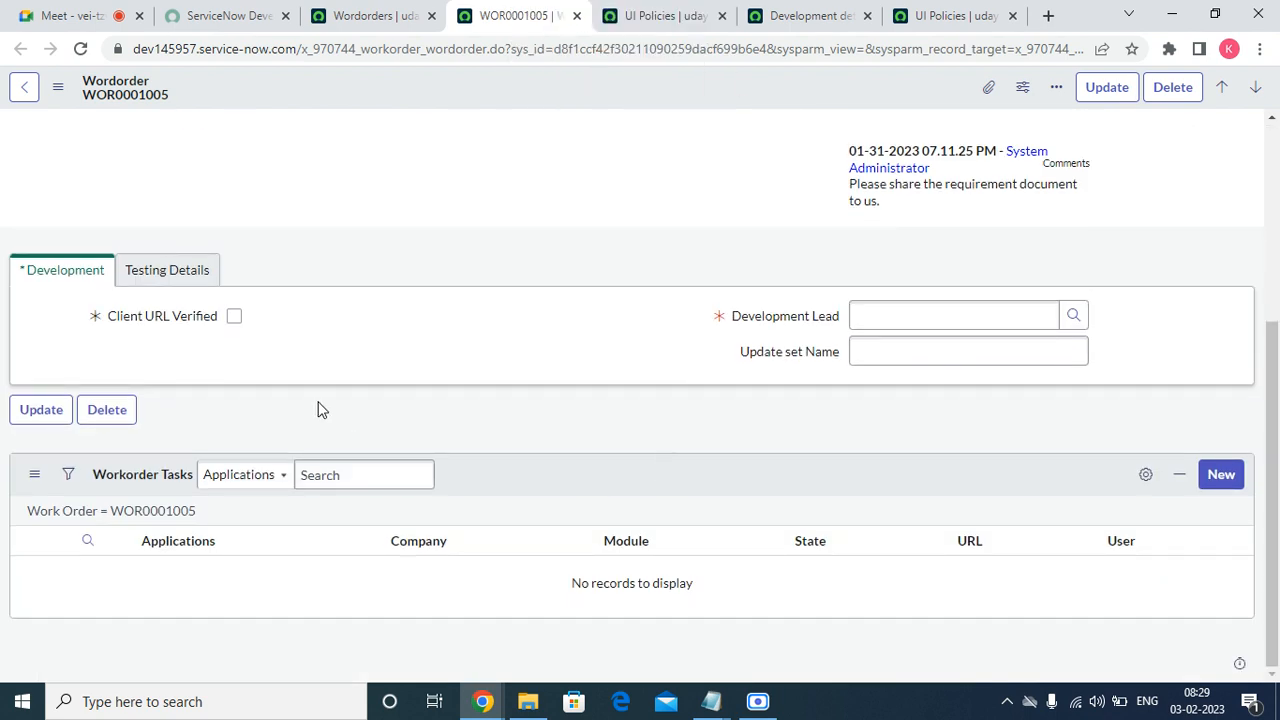
{"action": "left_click", "coordinate": [748, 330]}
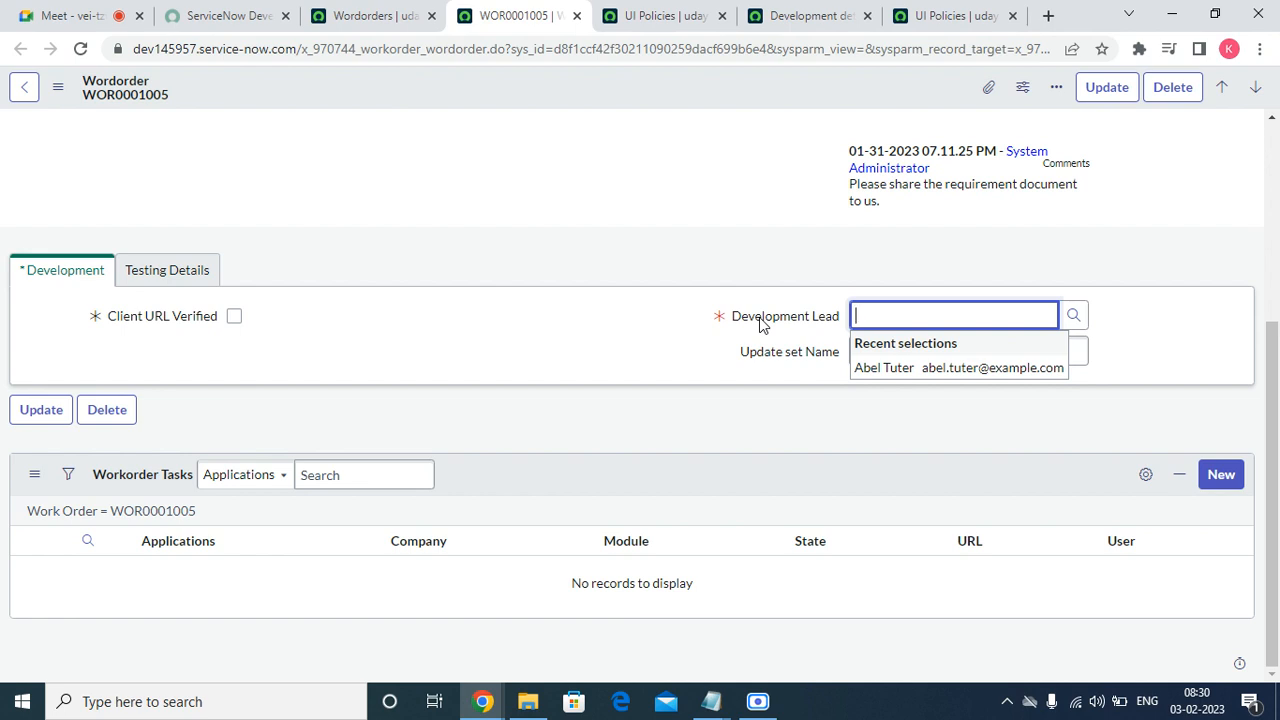
Close the duplicate browser tab showing the UI Policies list and return to the data policy record
{"action": "left_click", "coordinate": [812, 22]}
{"action": "left_click", "coordinate": [983, 26]}
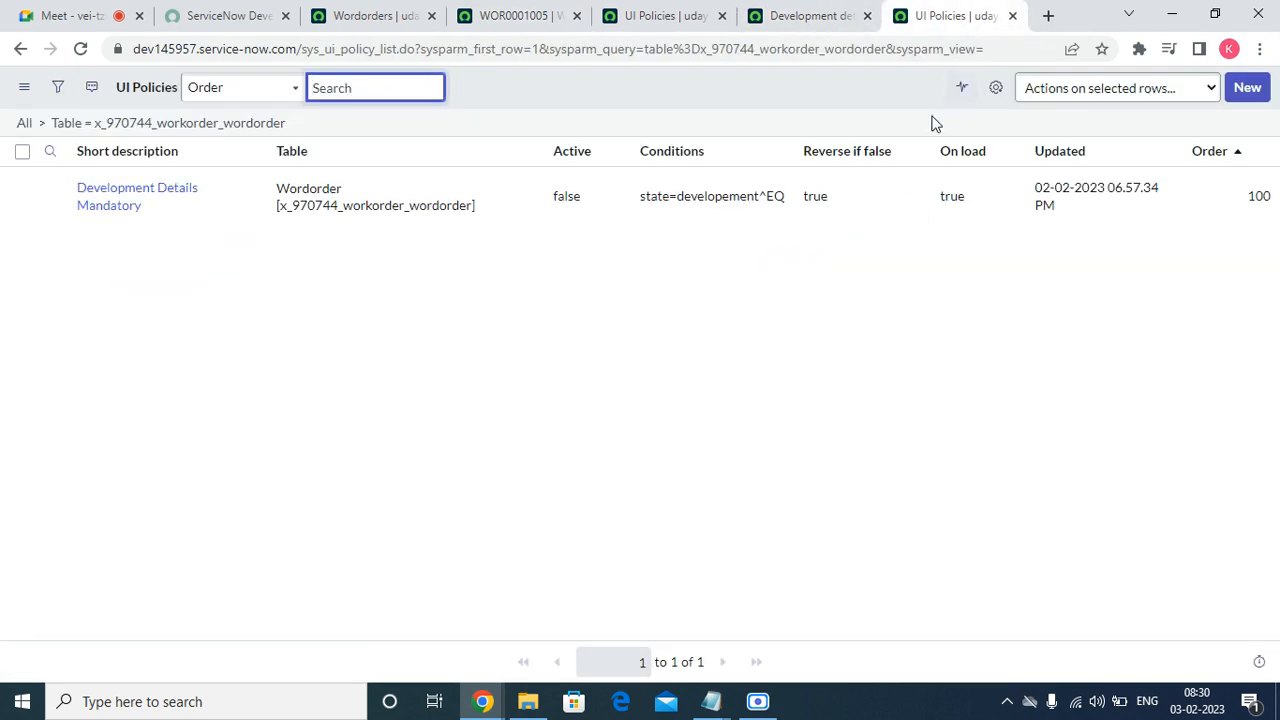
{"action": "left_click", "coordinate": [1014, 17]}
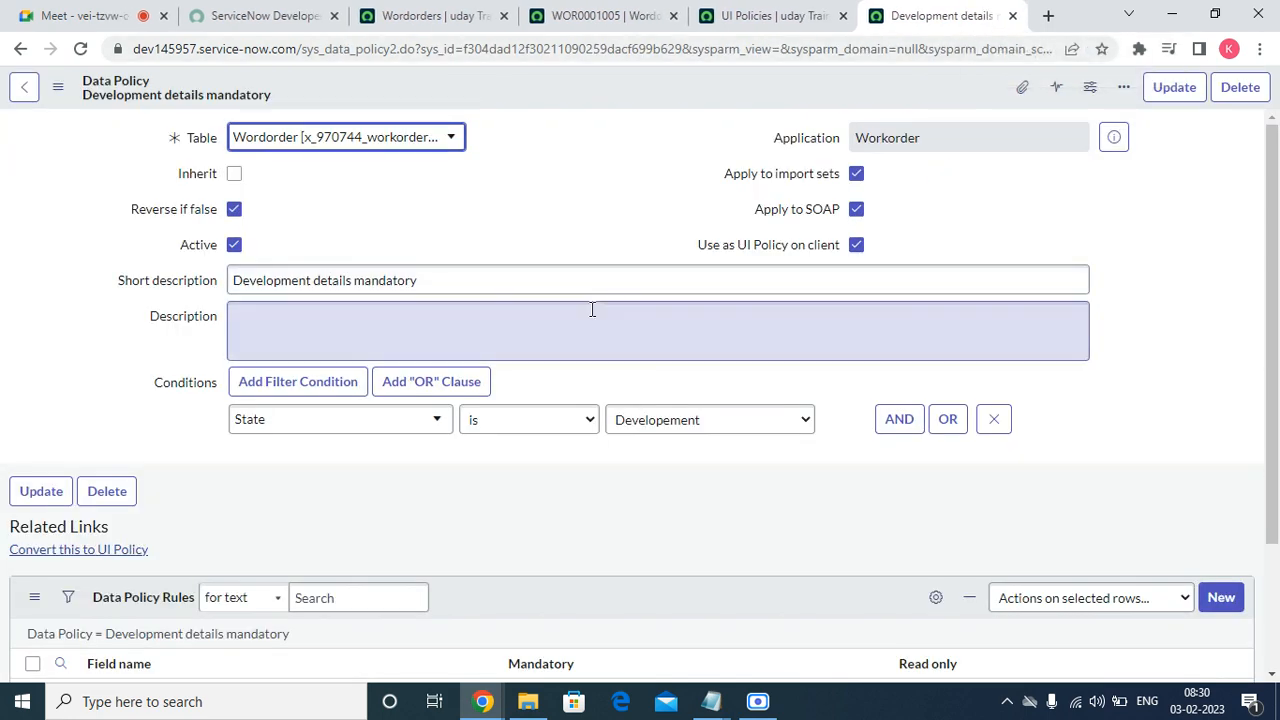
Convert the Development details mandatory data policy to a UI policy and review the new policy's condition and actions
{"action": "scroll", "coordinate": [563, 241], "scroll_direction": "down", "scroll_amount": 3}
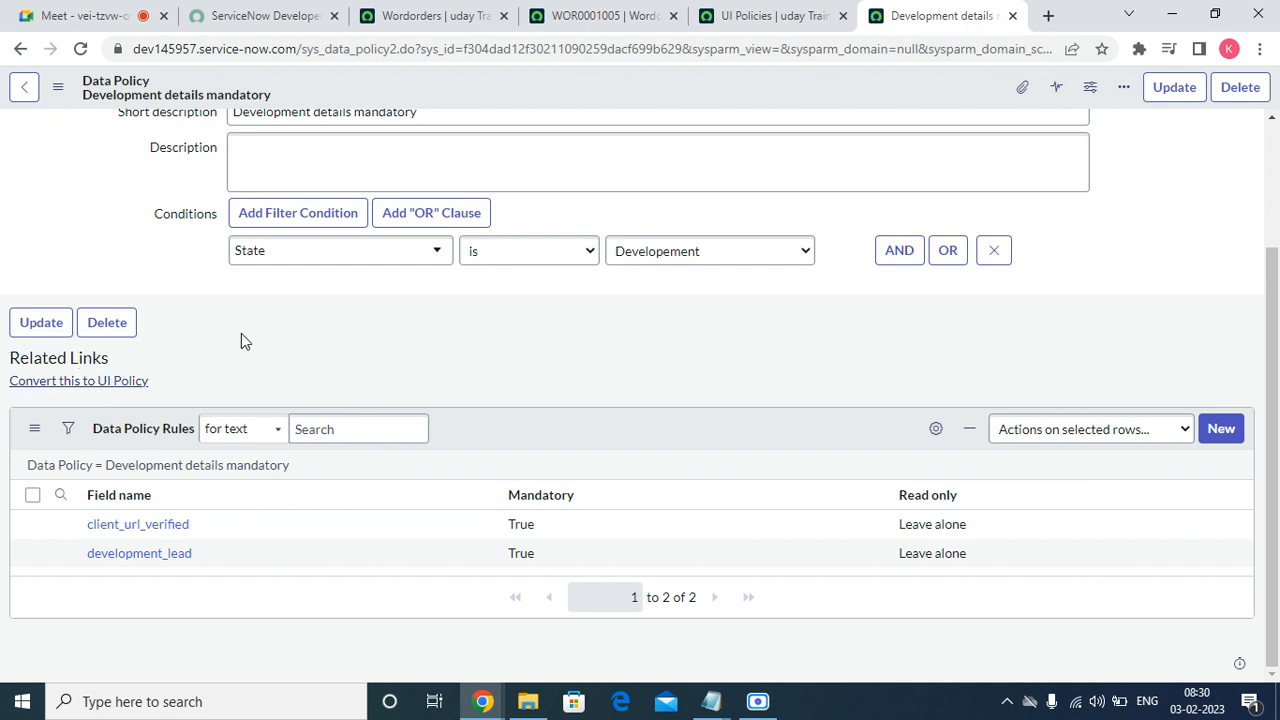
{"action": "left_click", "coordinate": [100, 381]}
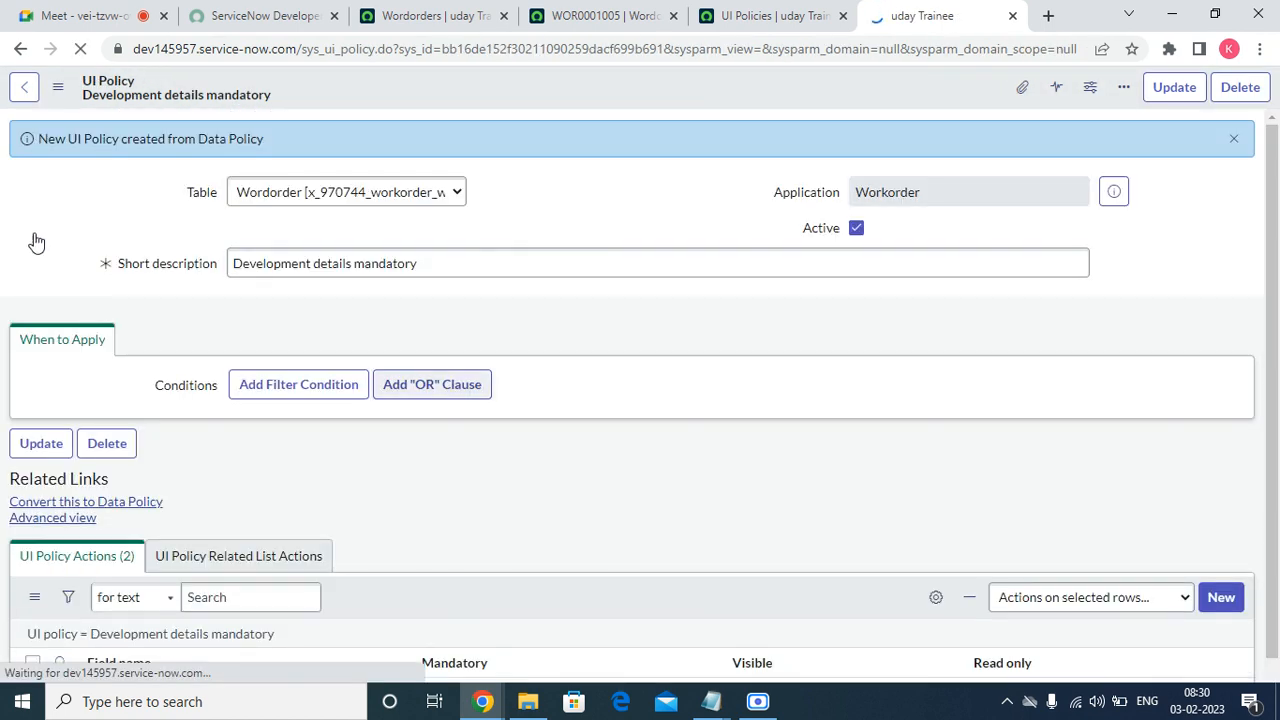
{"action": "scroll", "coordinate": [250, 390], "scroll_direction": "down", "scroll_amount": 1}
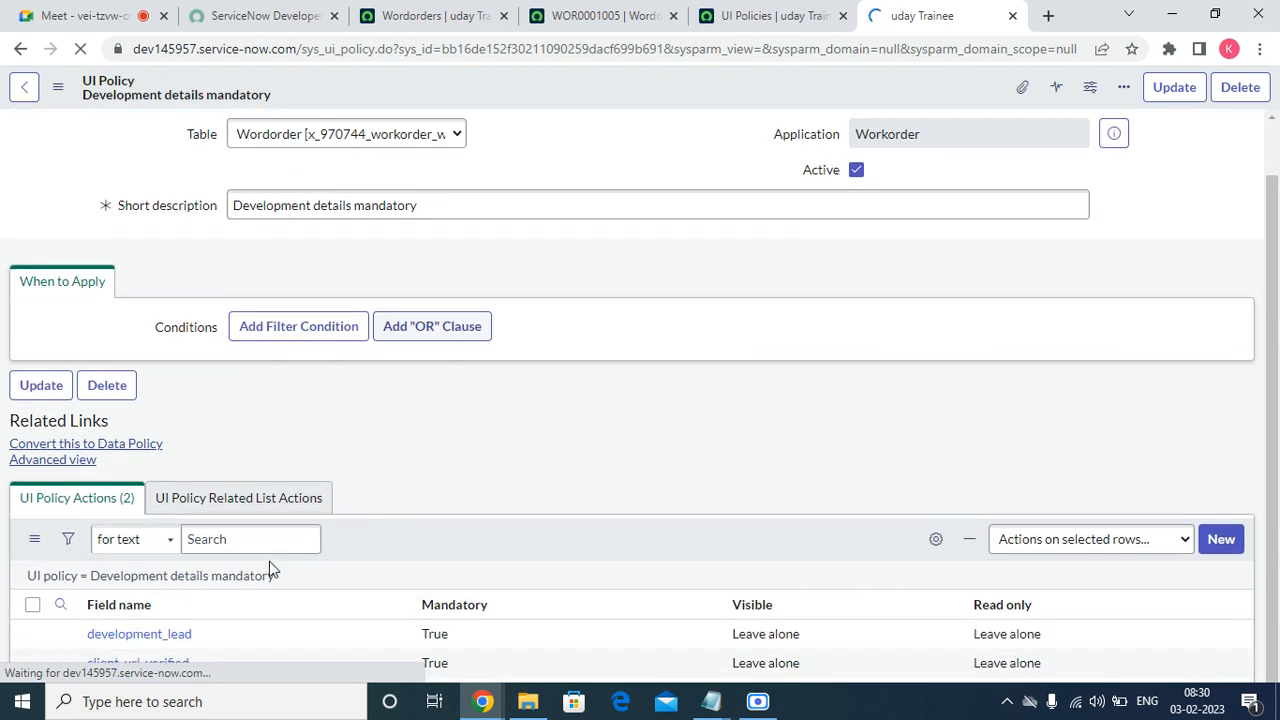
{"action": "scroll", "coordinate": [320, 670], "scroll_direction": "down", "scroll_amount": 3}
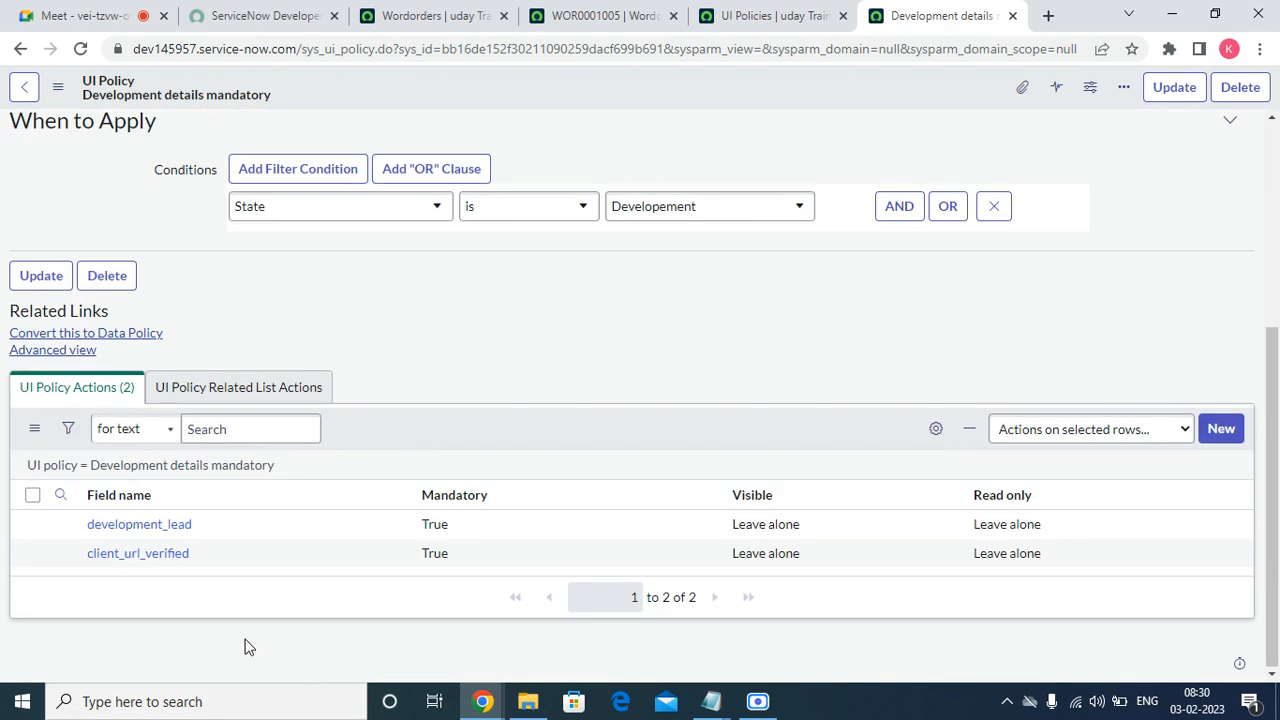
{"action": "scroll", "coordinate": [470, 510], "scroll_direction": "up", "scroll_amount": 4}
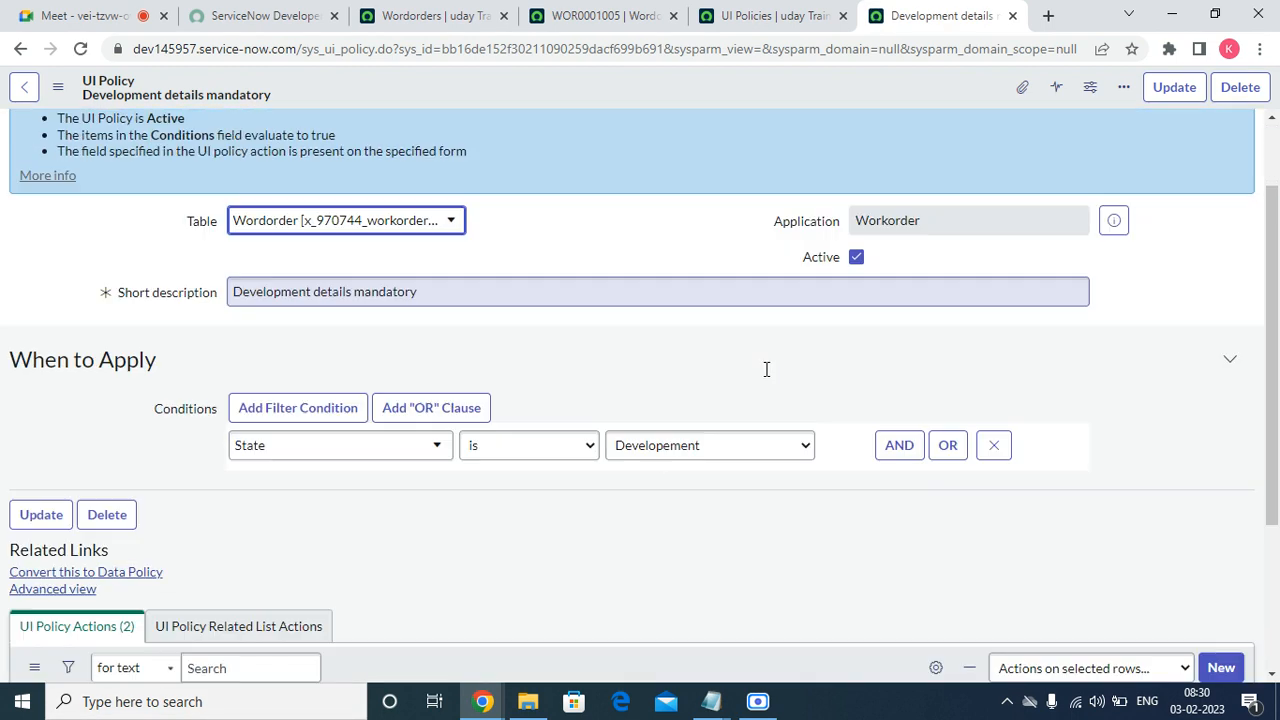
{"action": "scroll", "coordinate": [766, 366], "scroll_direction": "down", "scroll_amount": 3}
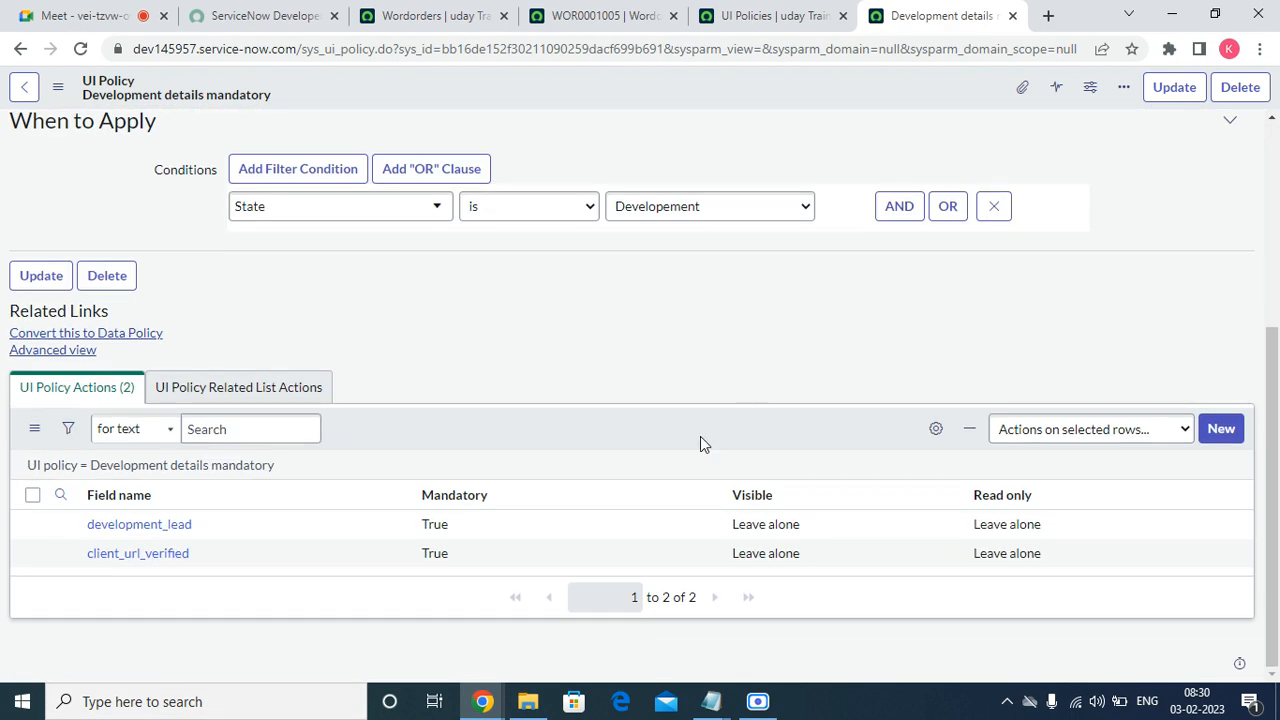
Return to the HRSD work order's record and reload its form, discarding the unsaved State change
{"action": "left_click", "coordinate": [580, 18]}
{"action": "left_click", "coordinate": [80, 48]}
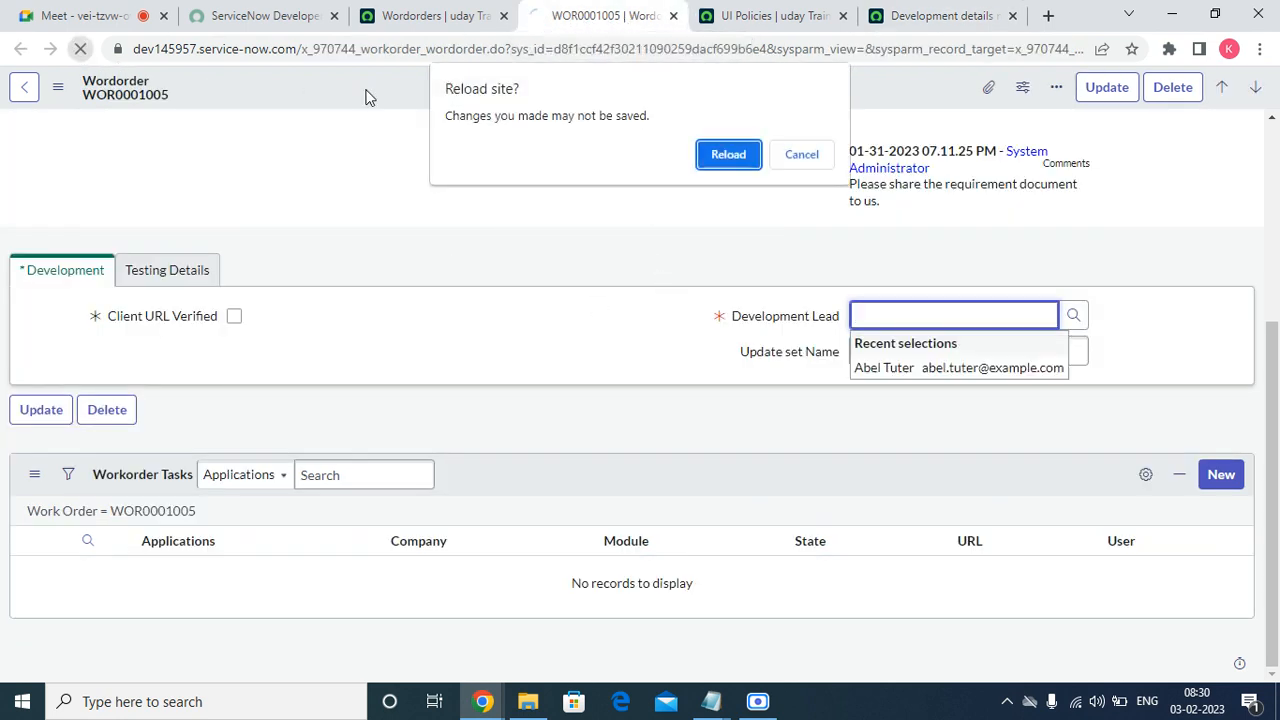
{"action": "left_click", "coordinate": [707, 164]}
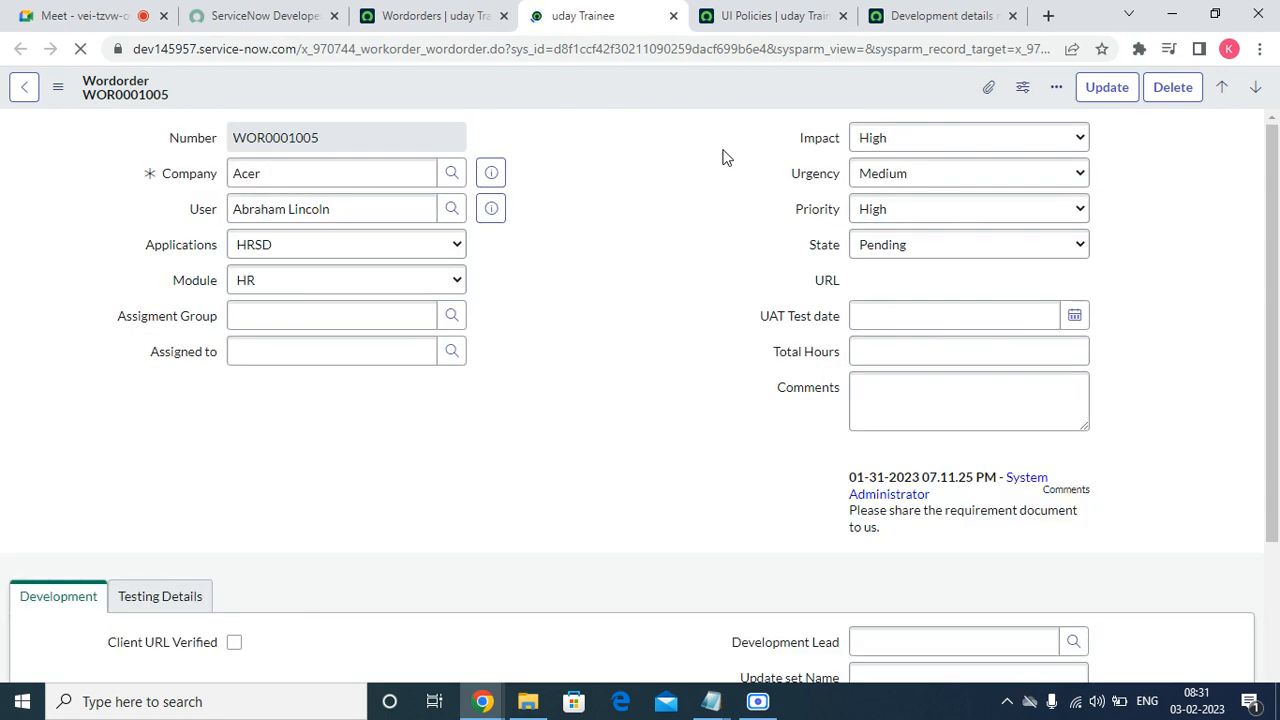
Set the HRSD work order's State to Developement and try to save it with Development Lead left empty
{"action": "left_click", "coordinate": [911, 252]}
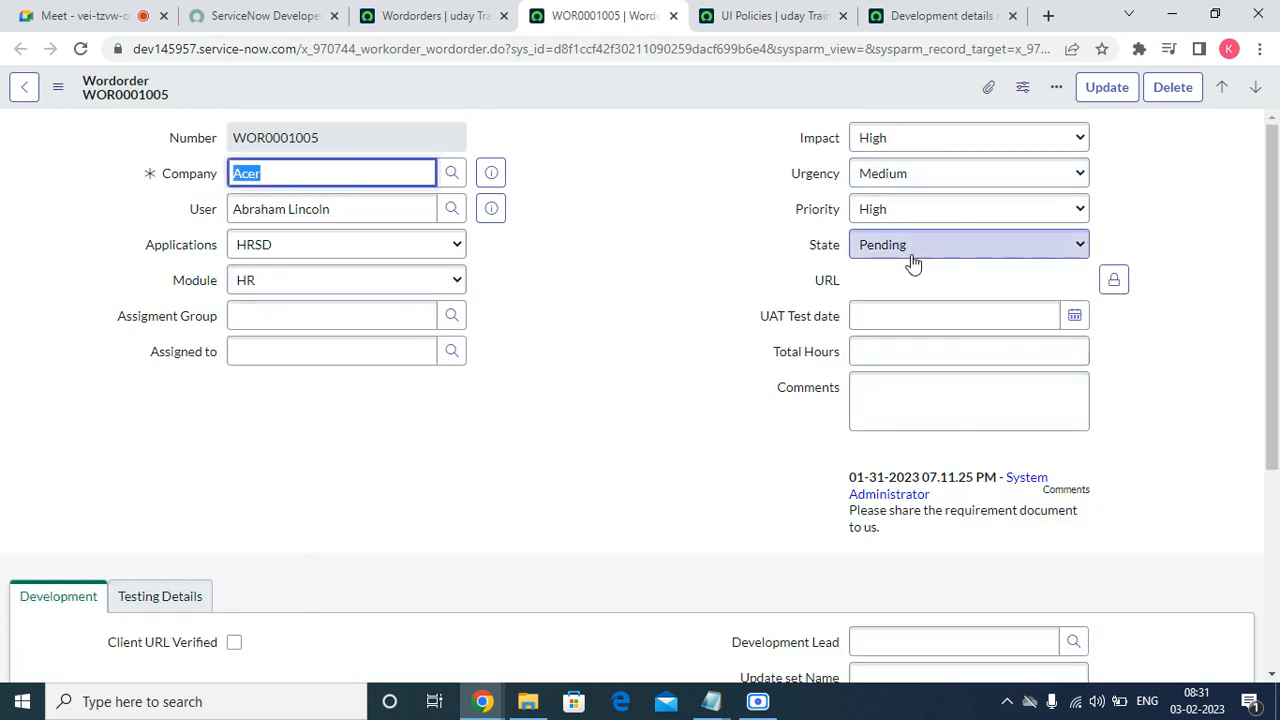
{"action": "left_click", "coordinate": [906, 354]}
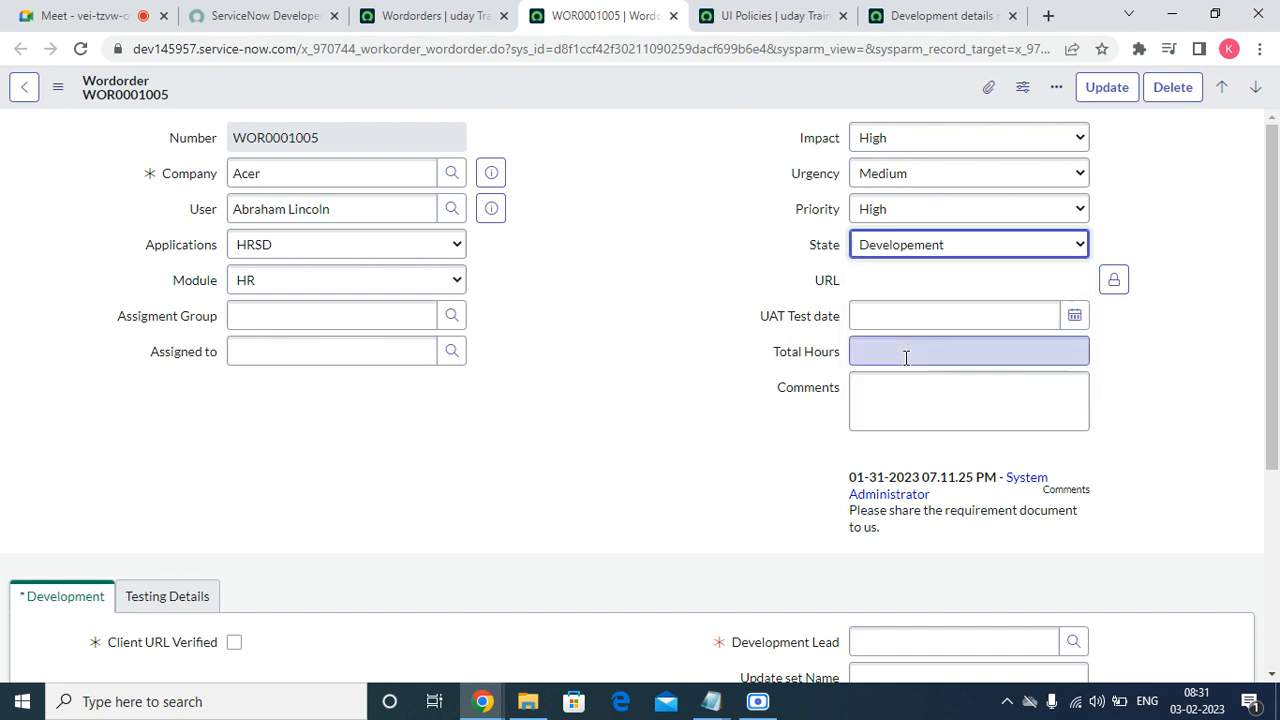
{"action": "scroll", "coordinate": [700, 422], "scroll_direction": "down", "scroll_amount": 2}
{"action": "scroll", "coordinate": [700, 422], "scroll_direction": "down", "scroll_amount": 2}
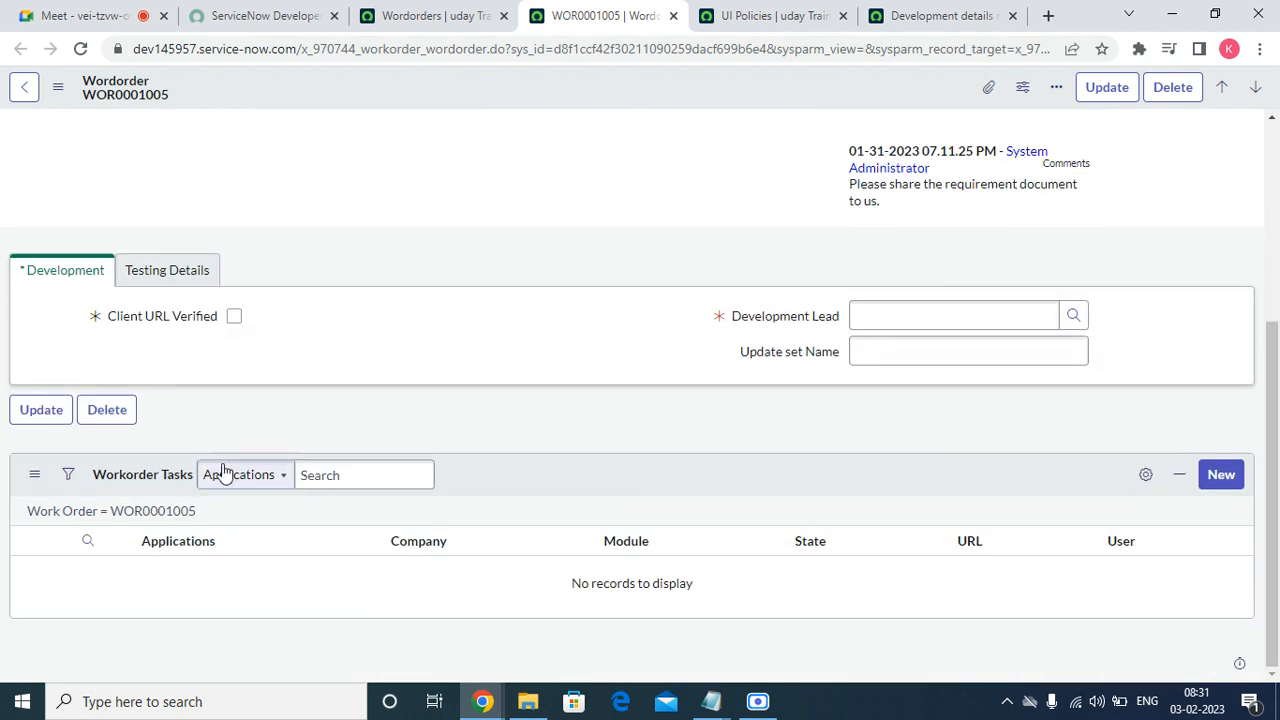
{"action": "left_click", "coordinate": [949, 316]}
{"action": "right_click", "coordinate": [686, 94]}
{"action": "left_click", "coordinate": [725, 102]}
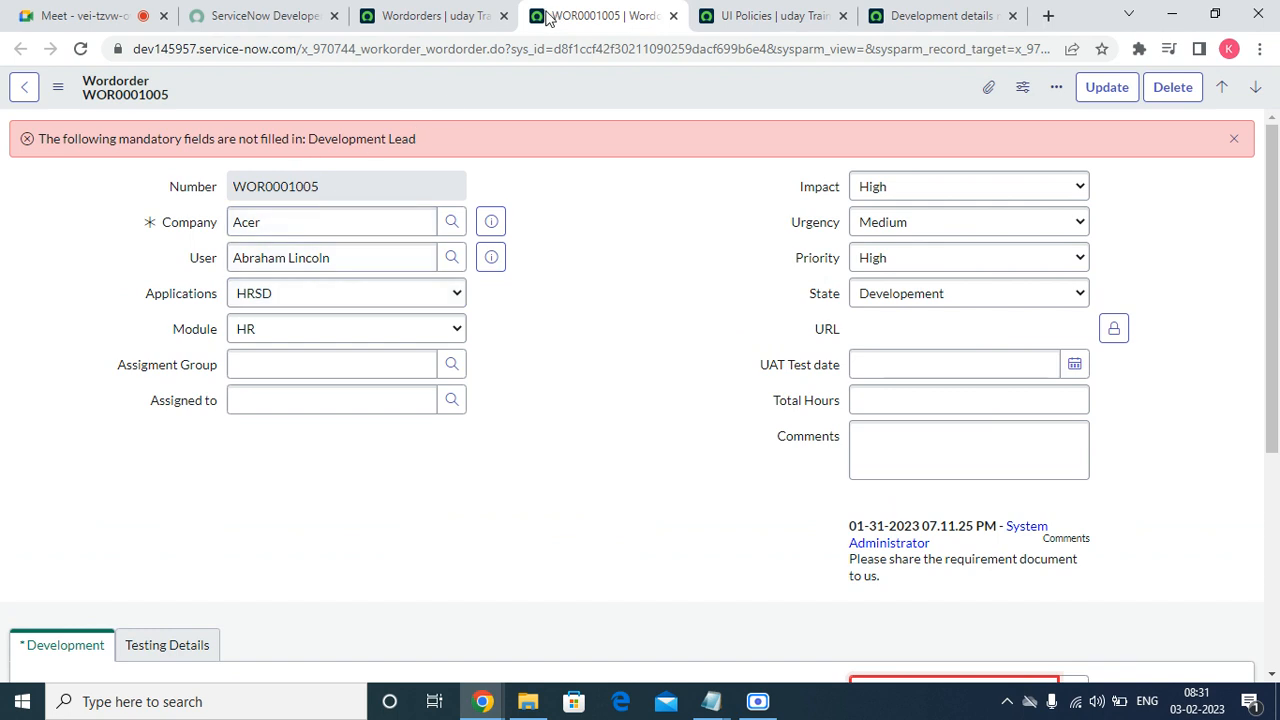
Change the HRSD work order's State to Developement directly in the Wordorders list and save the cell
{"action": "left_click", "coordinate": [448, 14]}
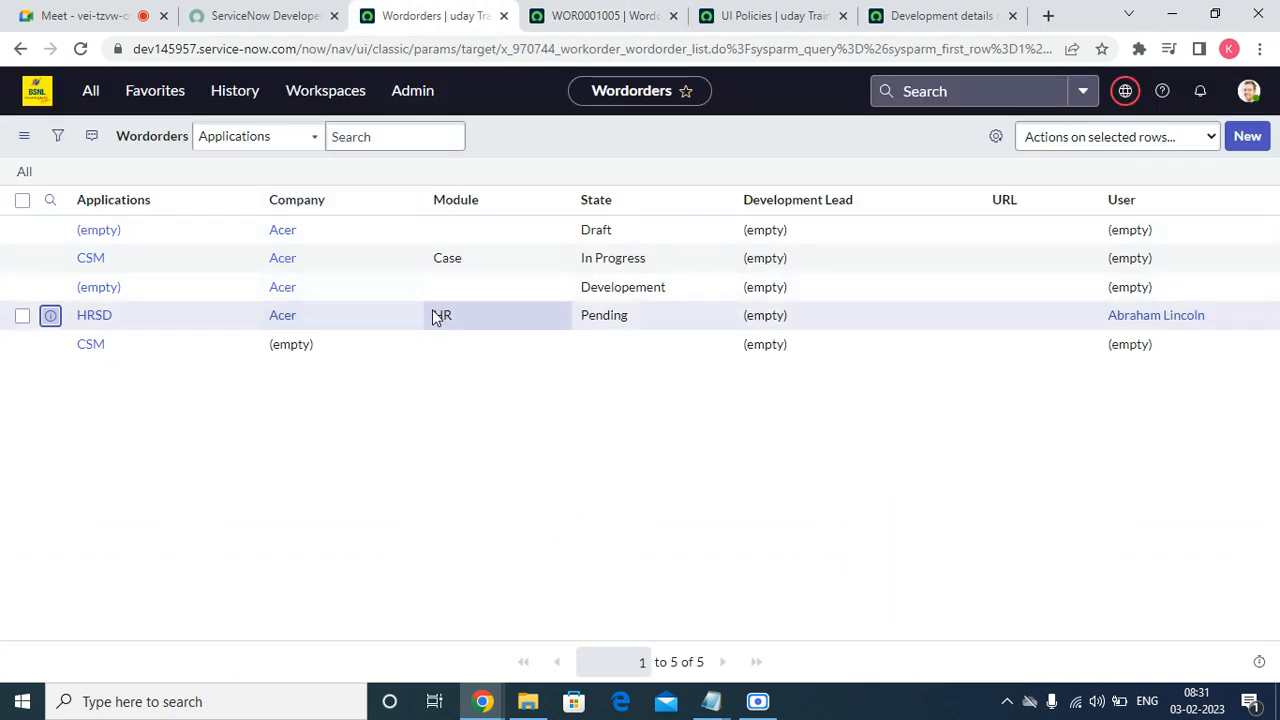
{"action": "double_click", "coordinate": [668, 318]}
{"action": "left_click", "coordinate": [666, 322]}
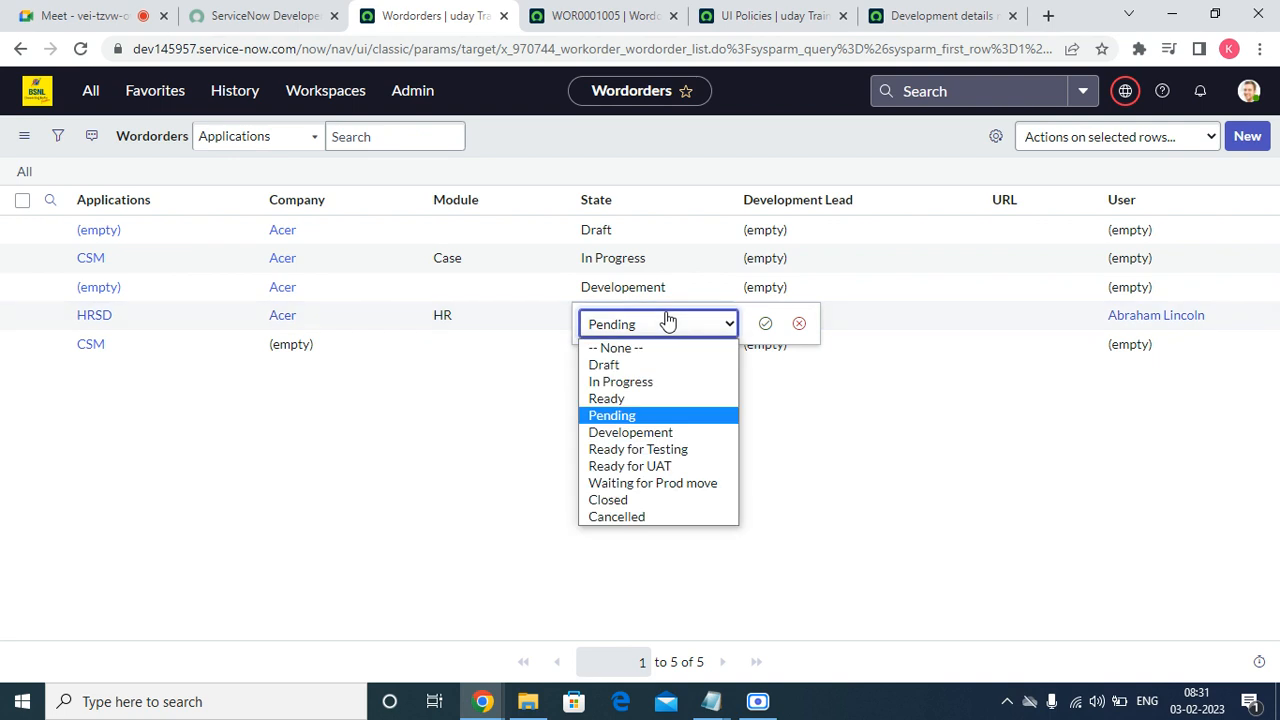
{"action": "left_click", "coordinate": [660, 431]}
{"action": "left_click", "coordinate": [765, 323]}
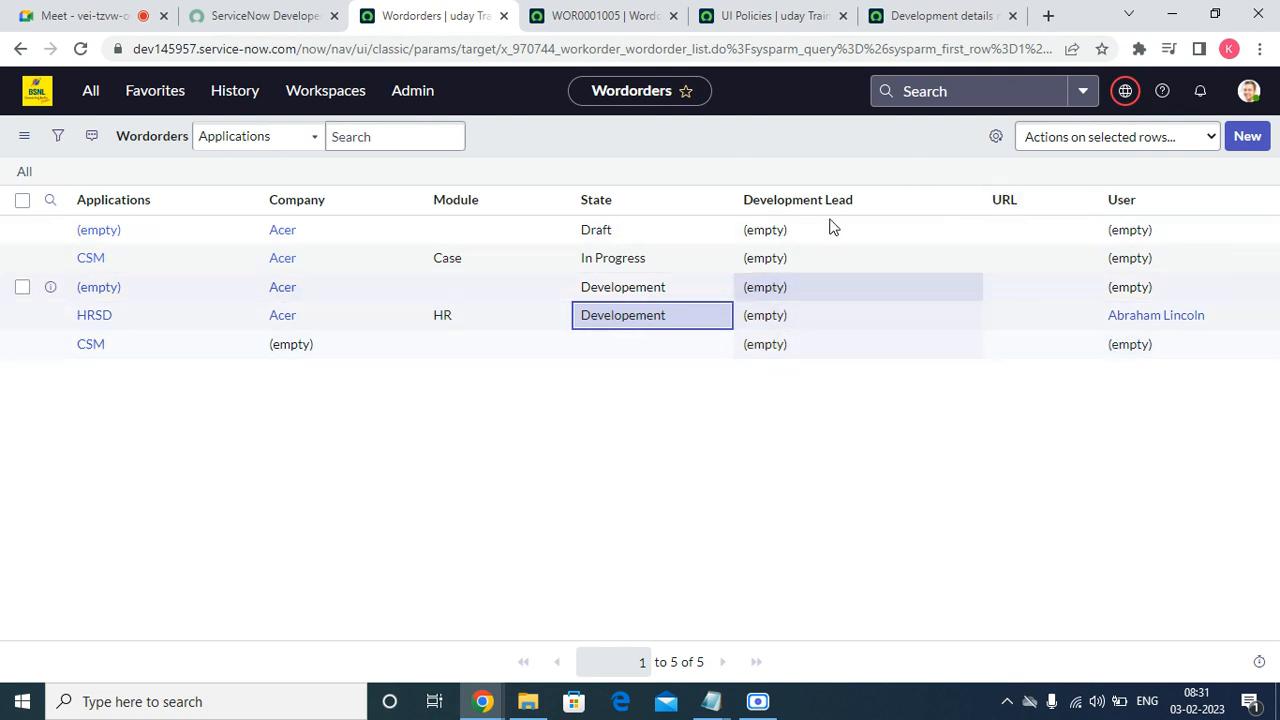
{"action": "left_click", "coordinate": [757, 701]}
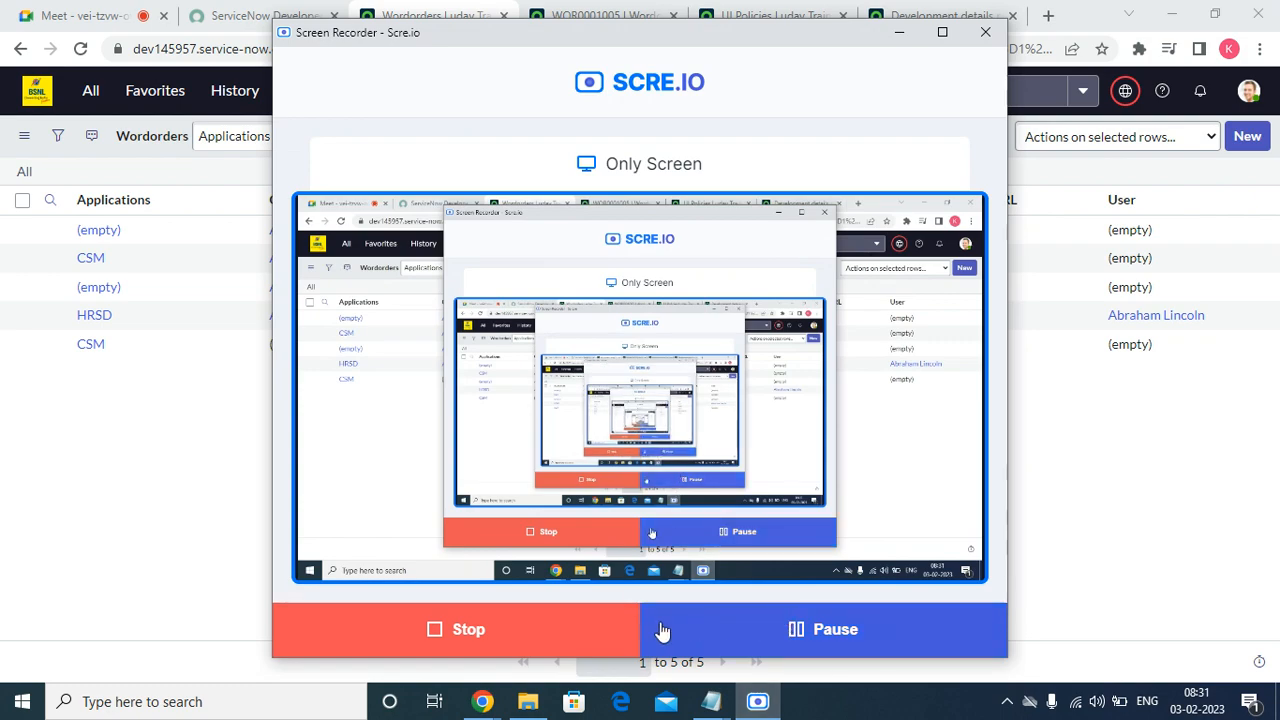